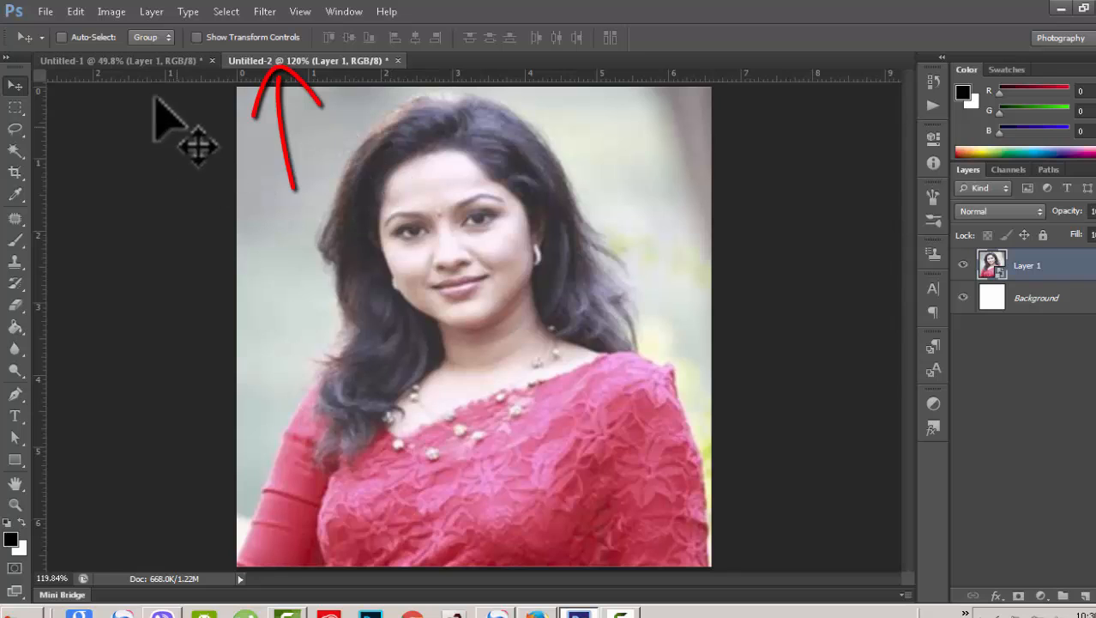
Compare the woman's portrait in Untitled-1 with the one in Untitled-2, alternating between the two documents.
click(133, 61)
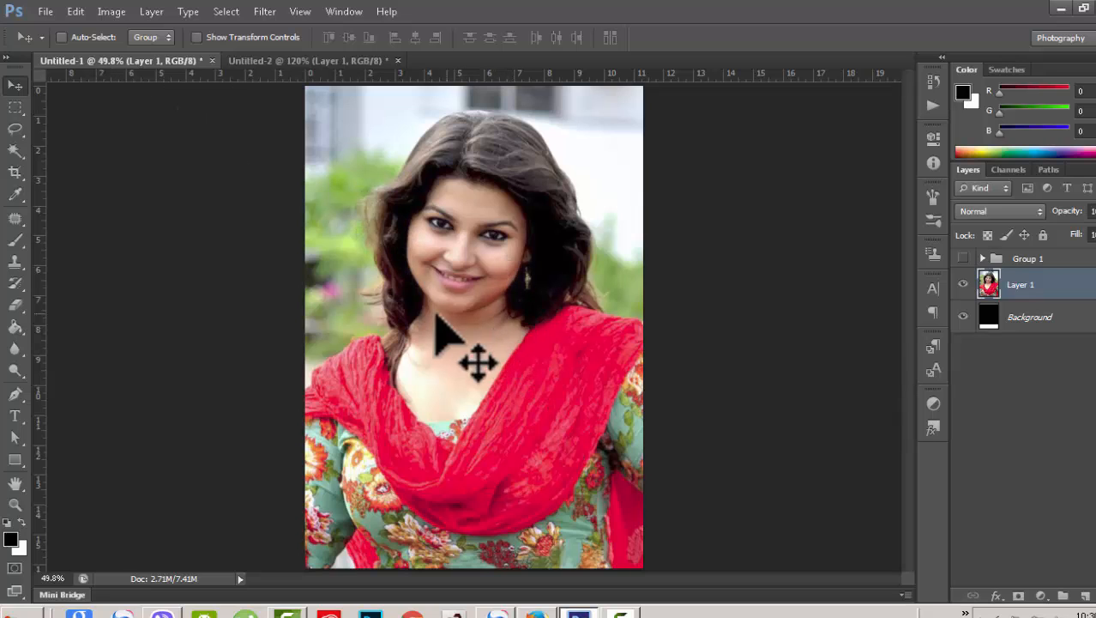
click(325, 60)
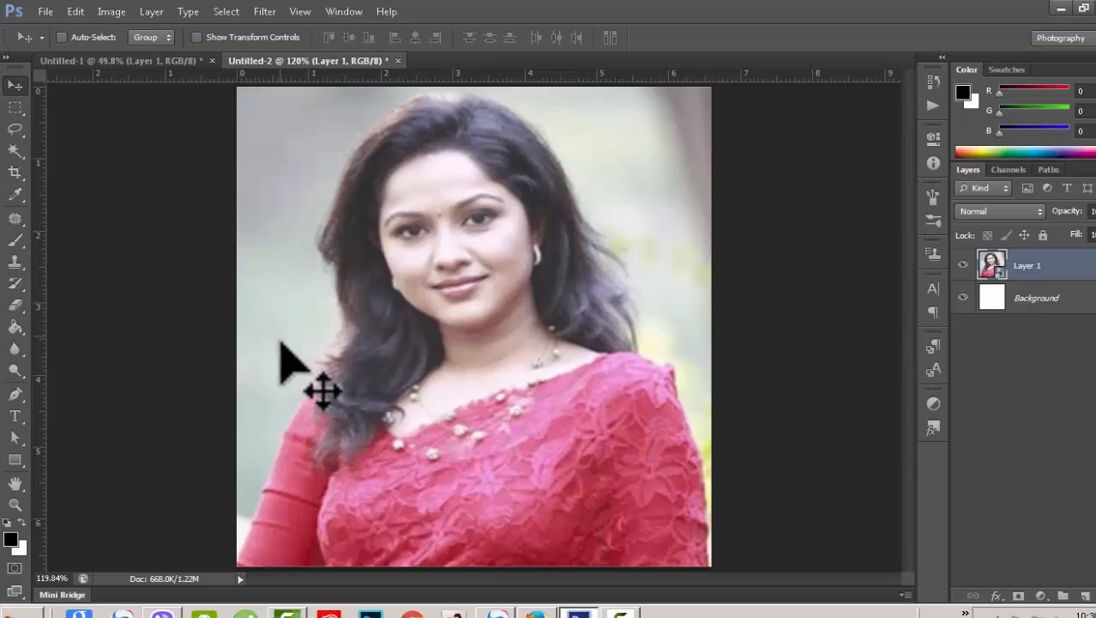
click(142, 61)
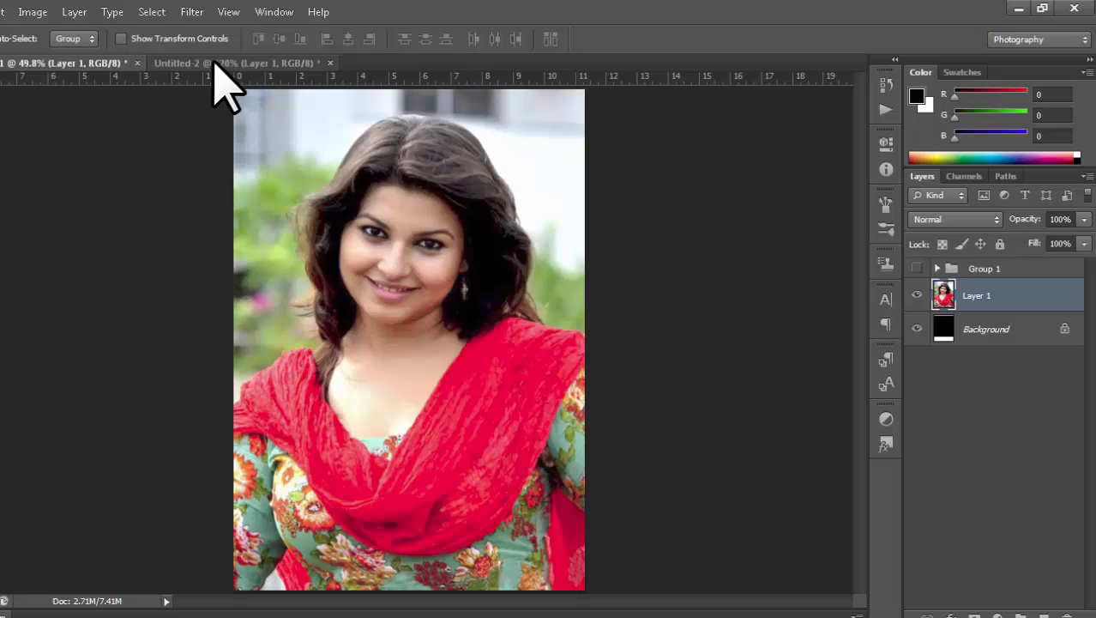
click(215, 62)
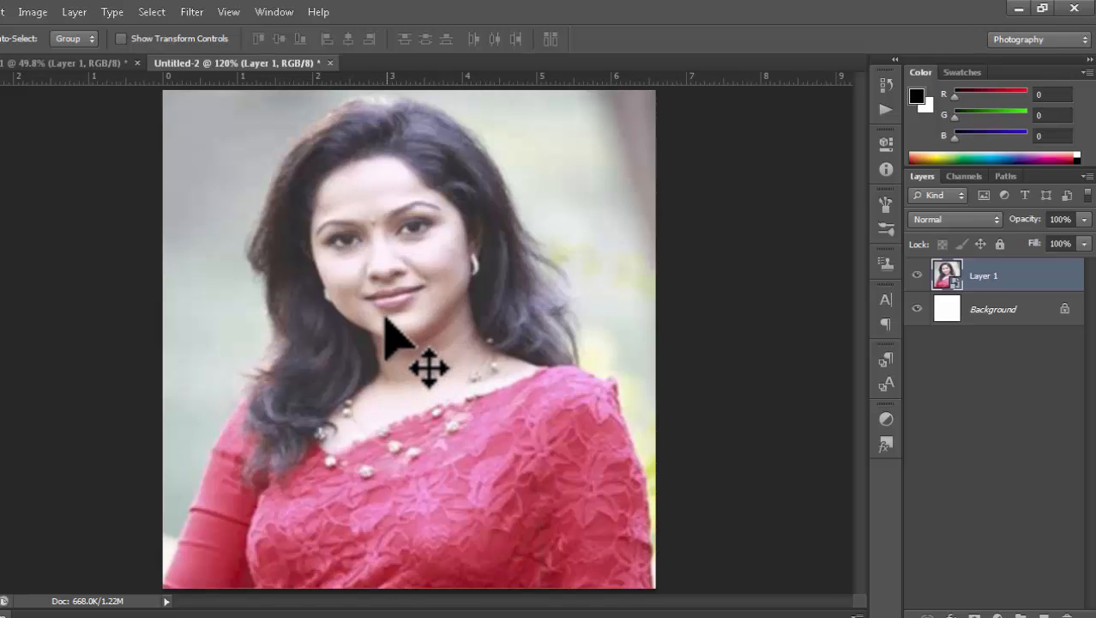
click(69, 62)
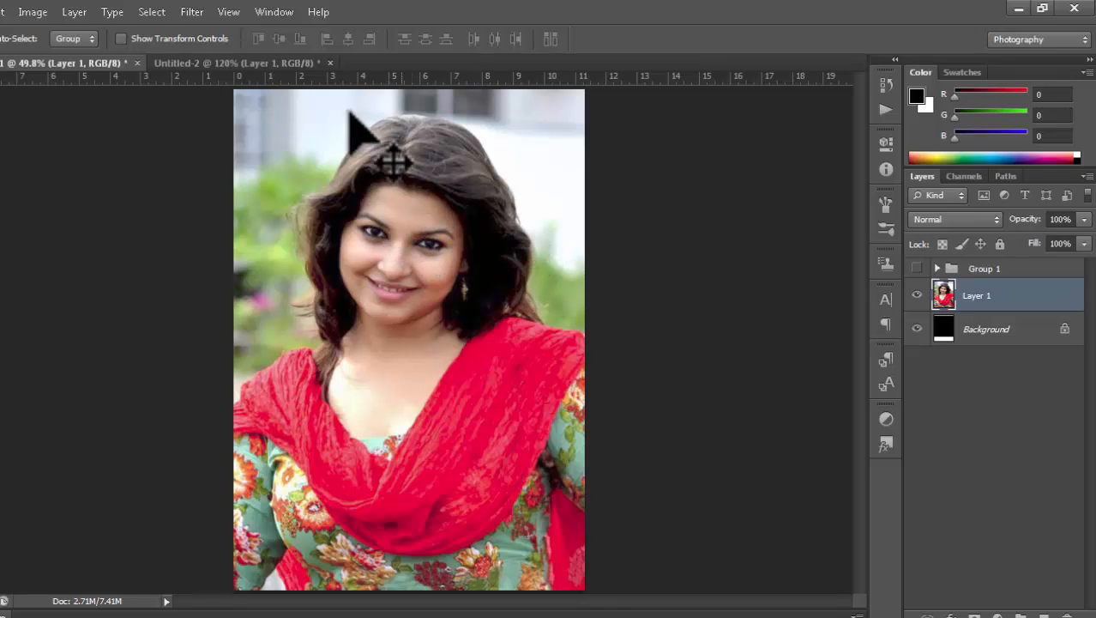
click(276, 62)
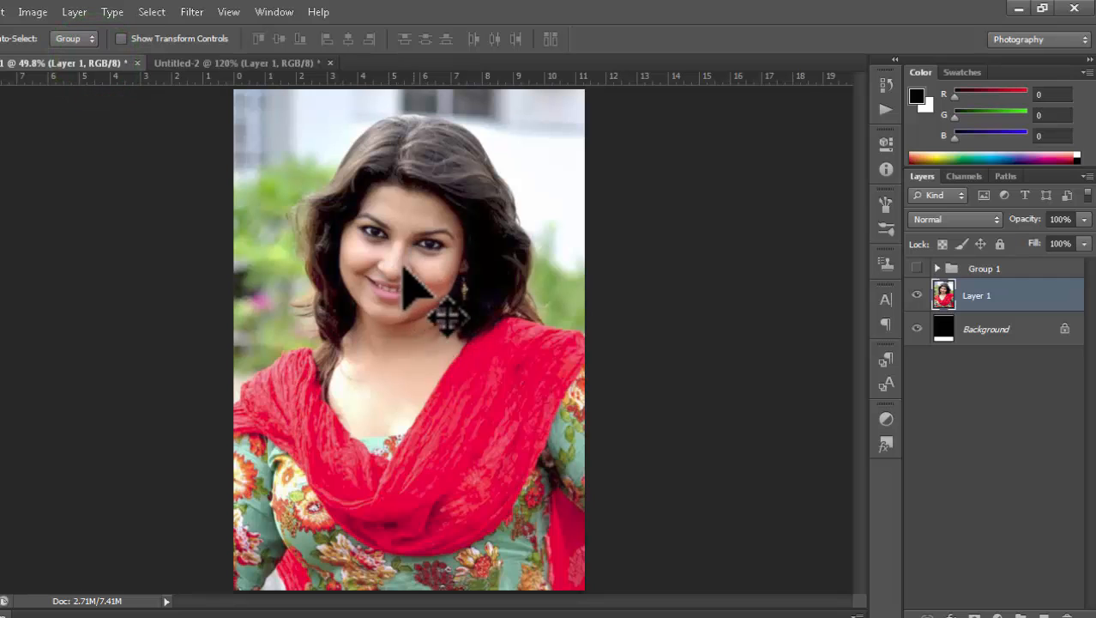
click(191, 63)
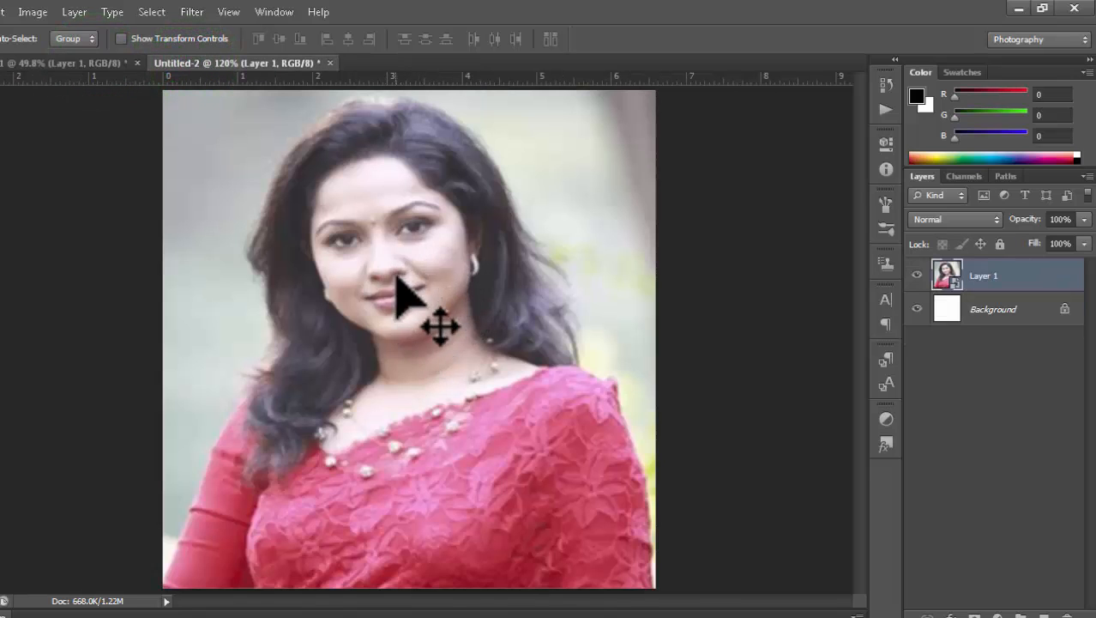
click(79, 61)
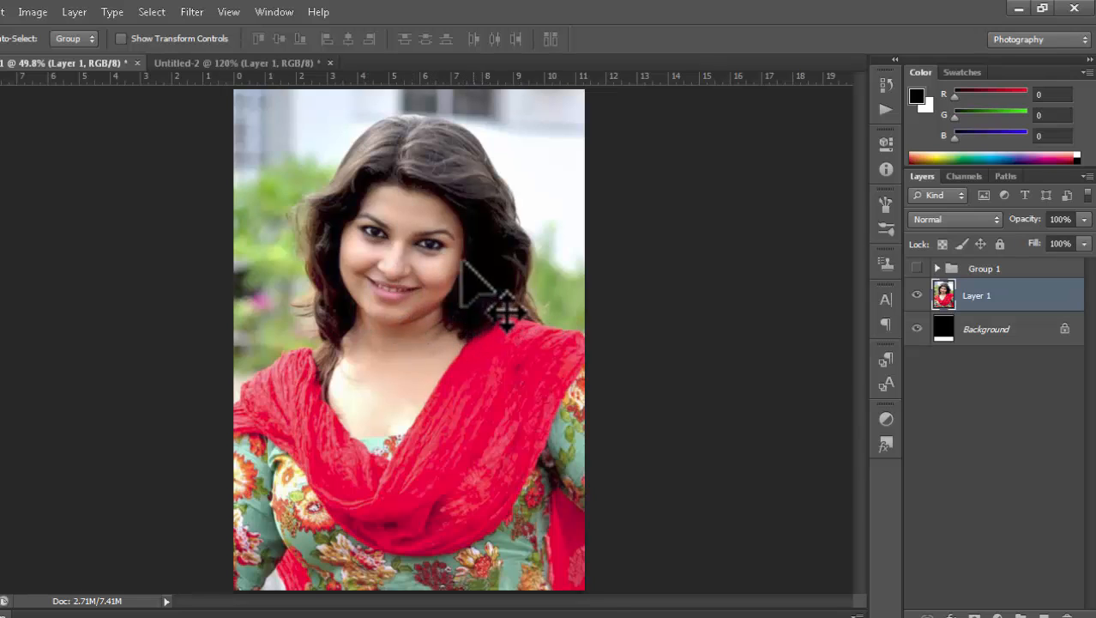
click(240, 62)
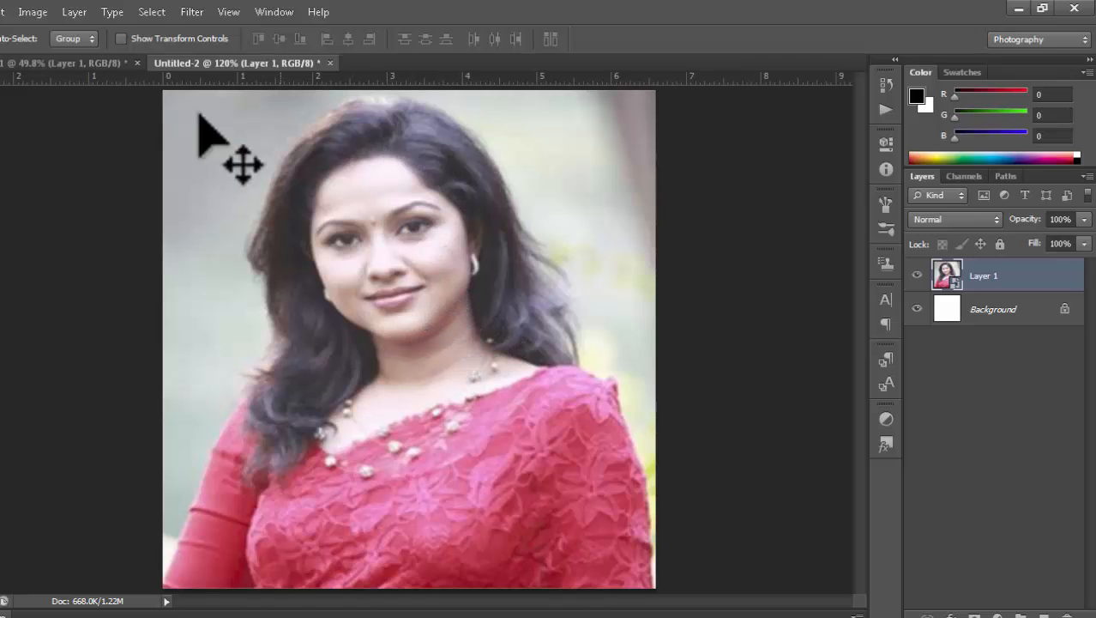
click(75, 63)
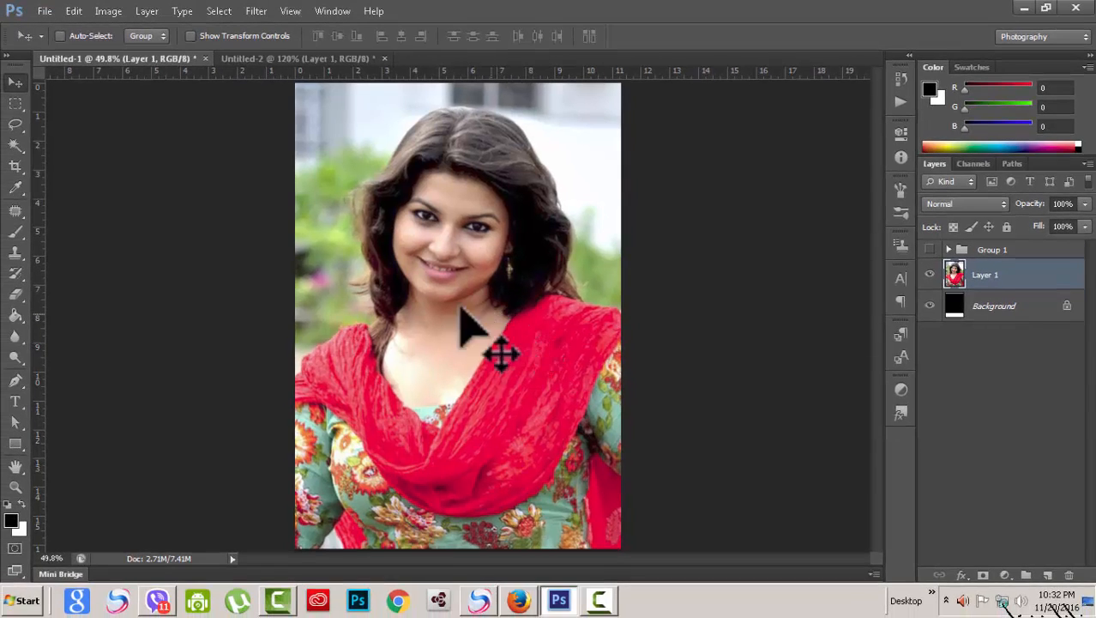
In Untitled-2, draw a freehand Lasso selection around the woman's hair, face and neck, following the neckline above the red dress.
click(280, 58)
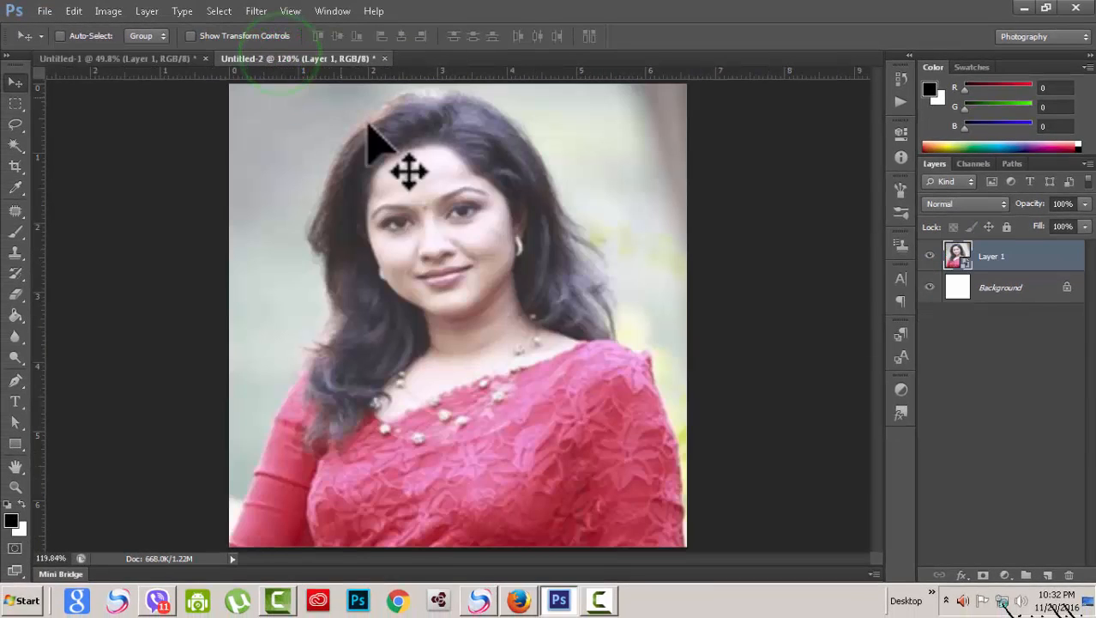
click(16, 122)
click(79, 118)
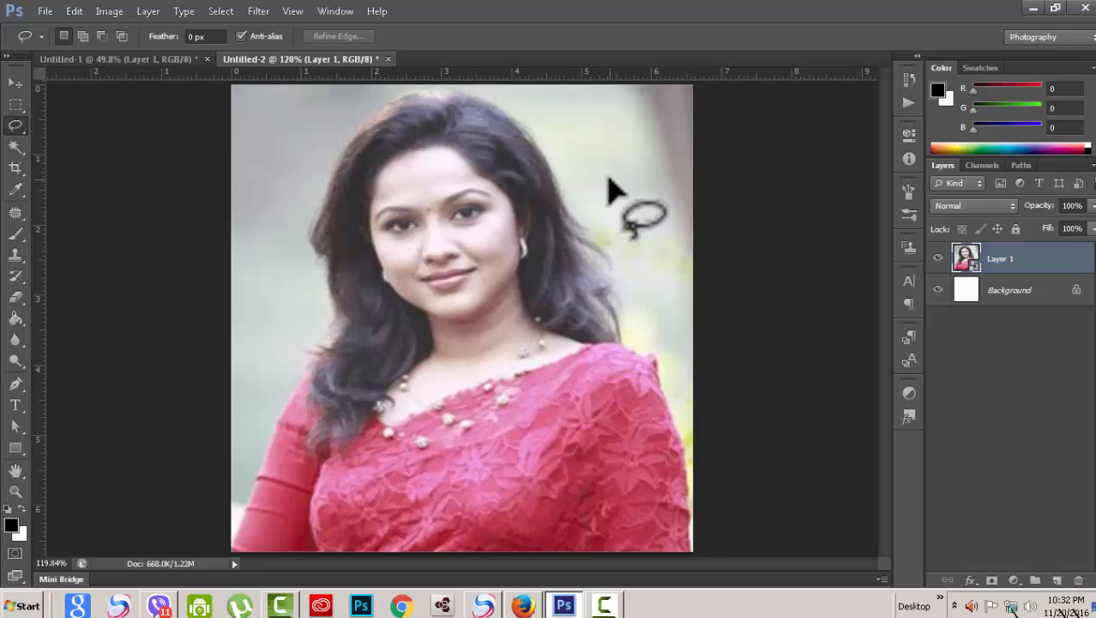
scroll(580, 159, up, 1)
scroll(580, 158, down, 2)
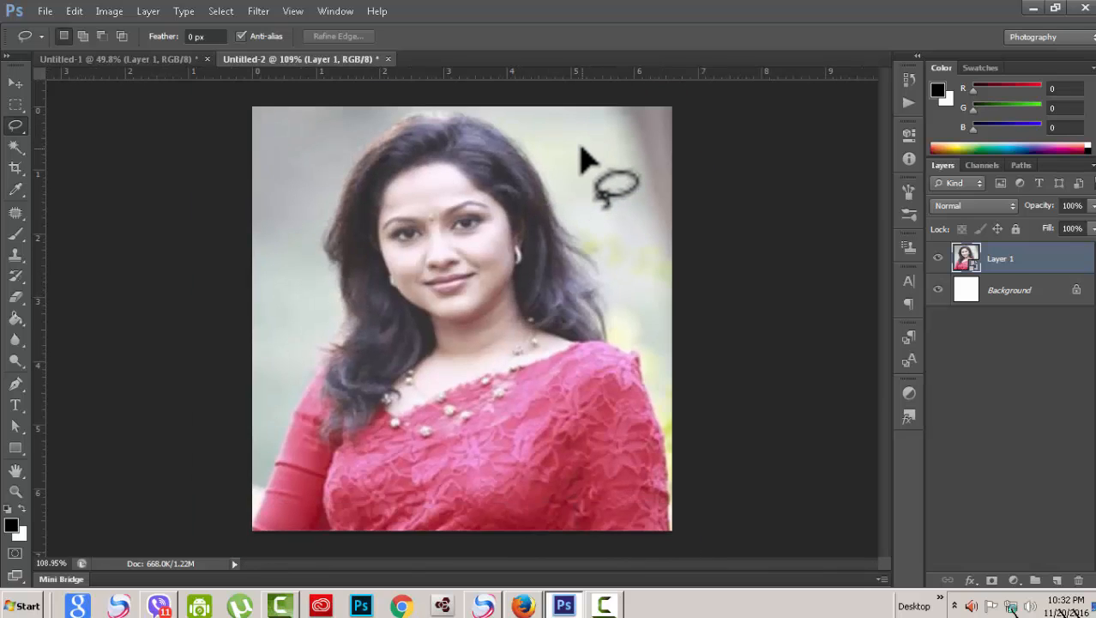
scroll(514, 154, up, 1)
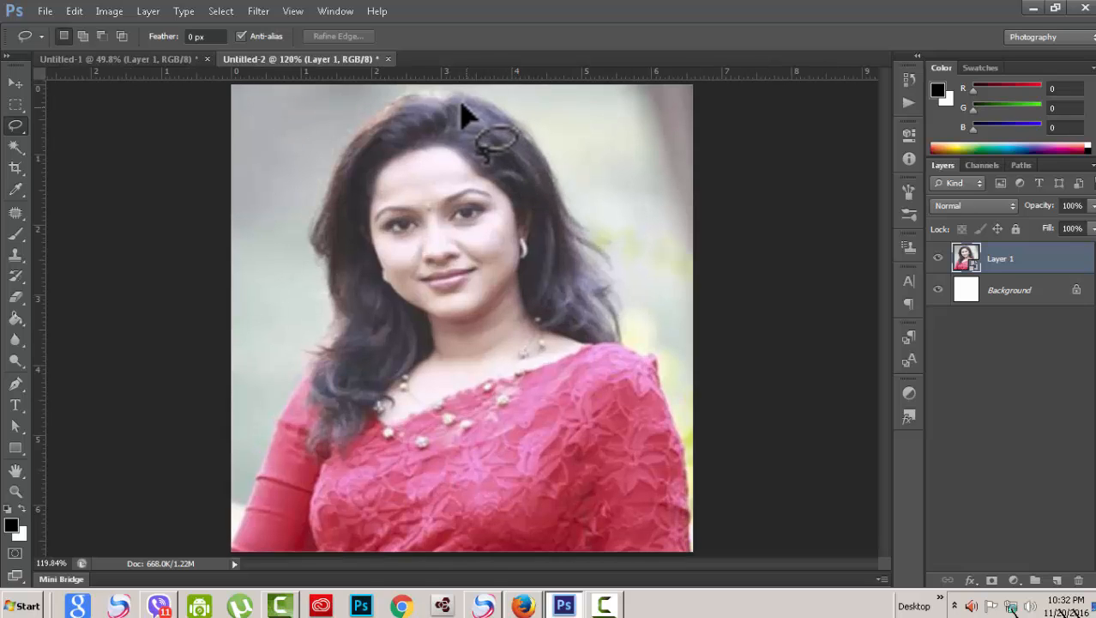
drag(428, 86, 412, 83)
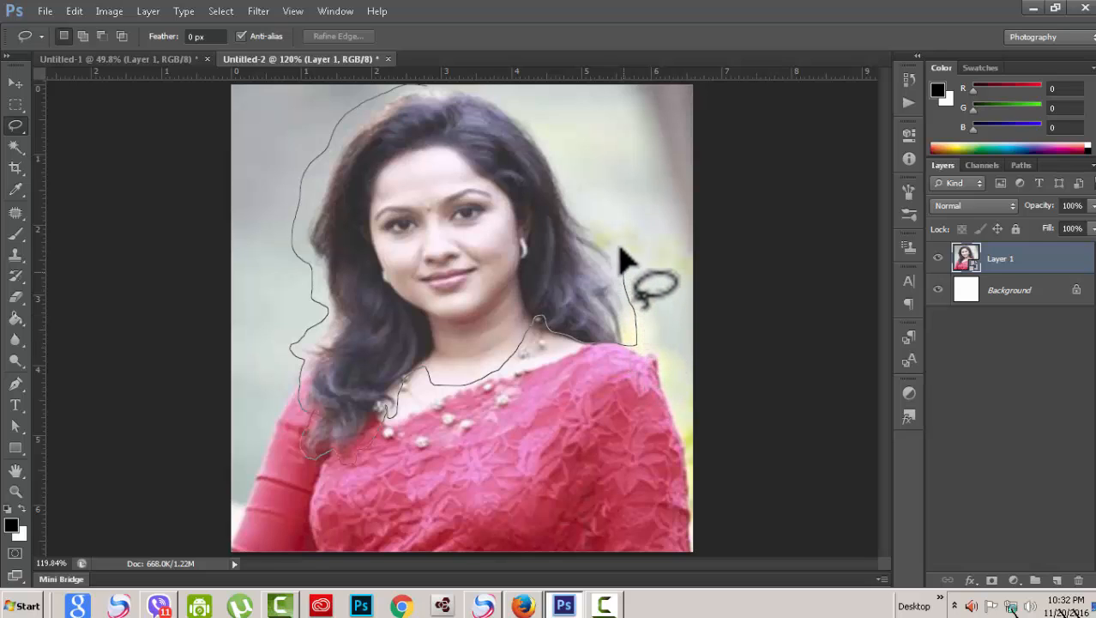
drag(637, 302, 604, 248)
drag(573, 210, 561, 168)
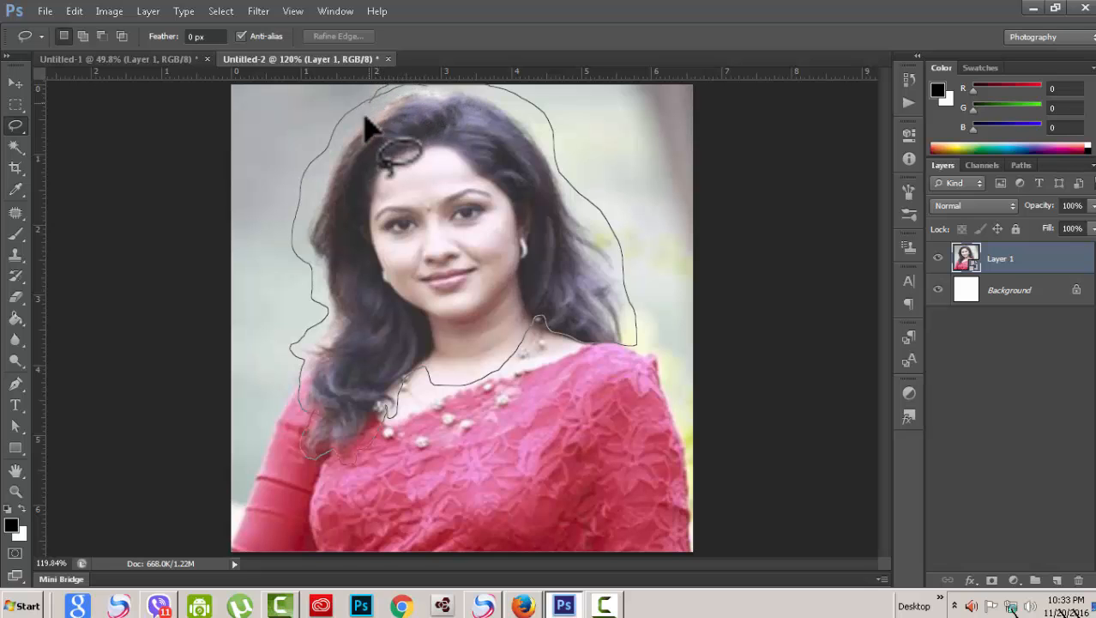
drag(369, 129, 428, 367)
Copy the selected head into Untitled-1 as a new layer and move it up over the other woman's face.
click(73, 10)
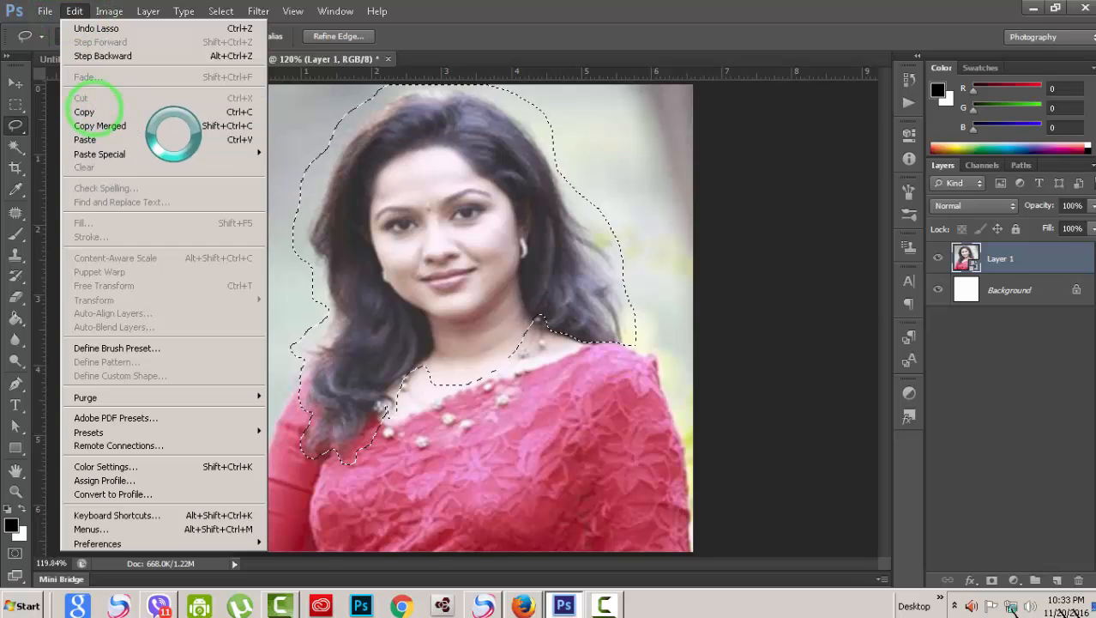
click(94, 111)
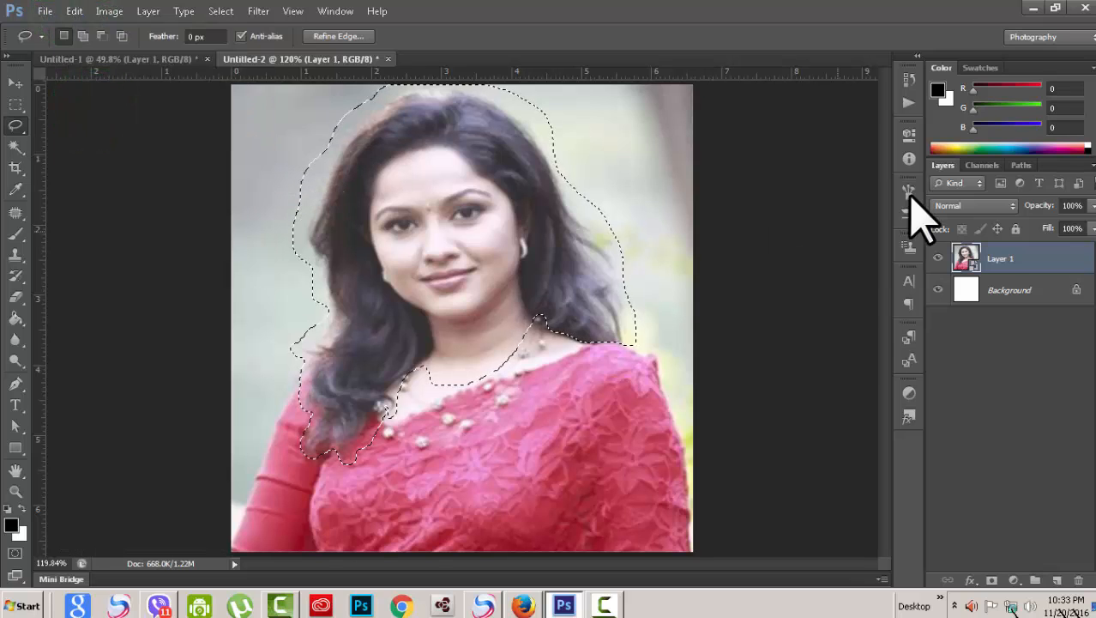
click(93, 58)
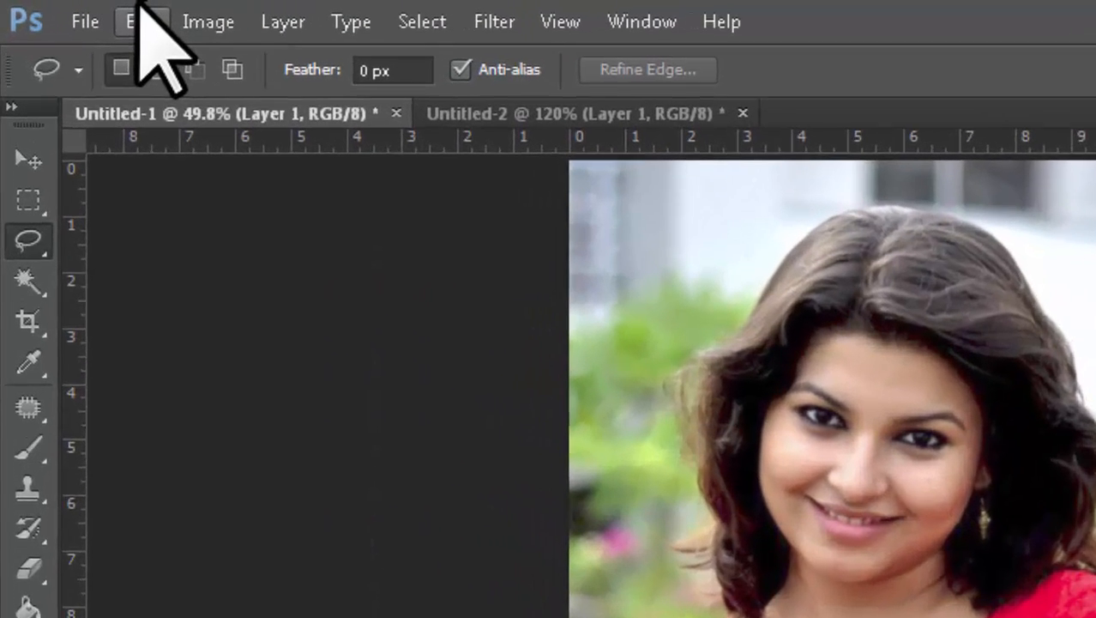
click(73, 11)
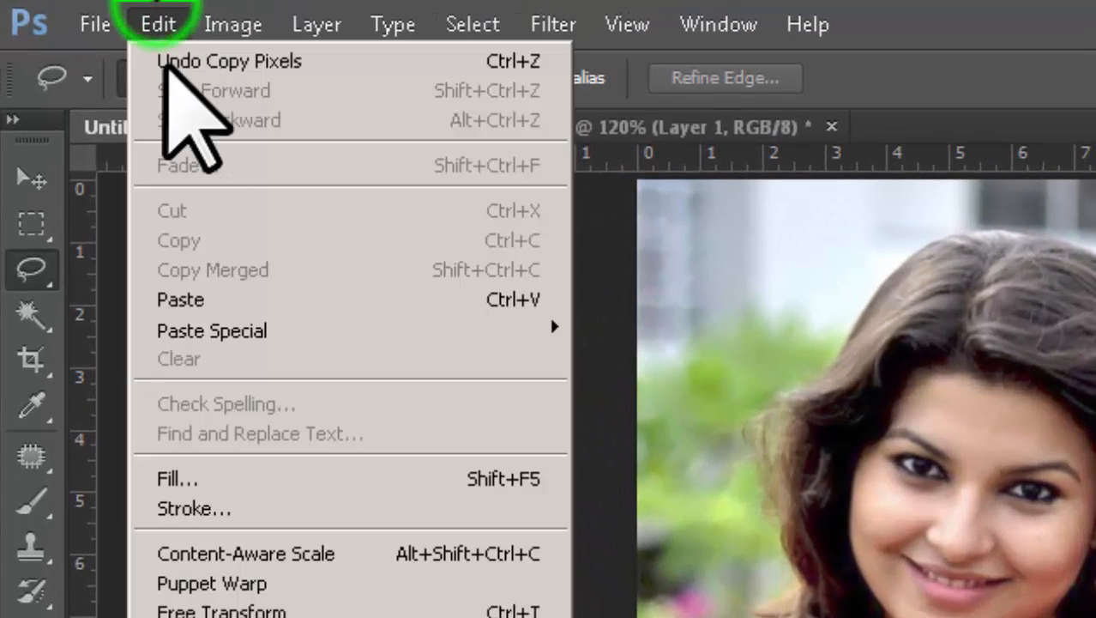
click(185, 299)
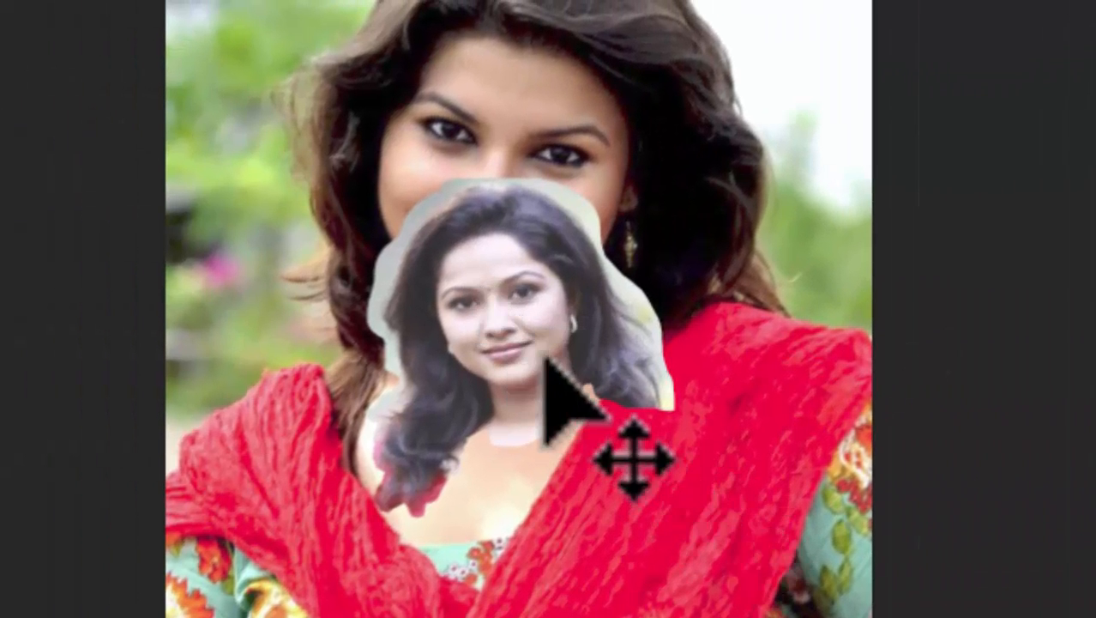
drag(515, 326, 502, 251)
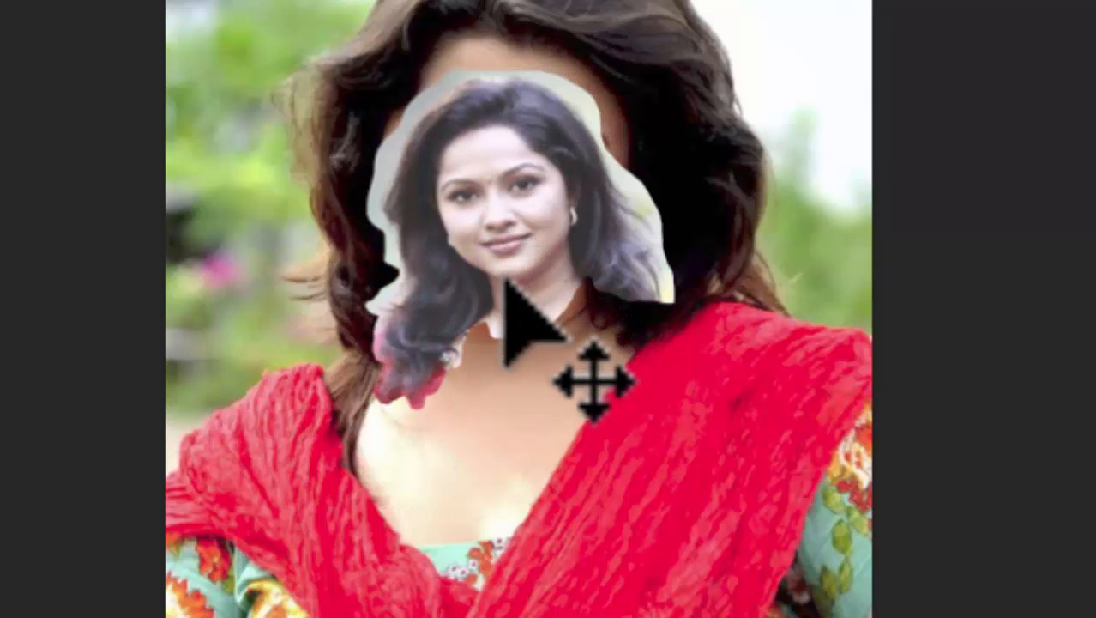
key(ctrl+t)
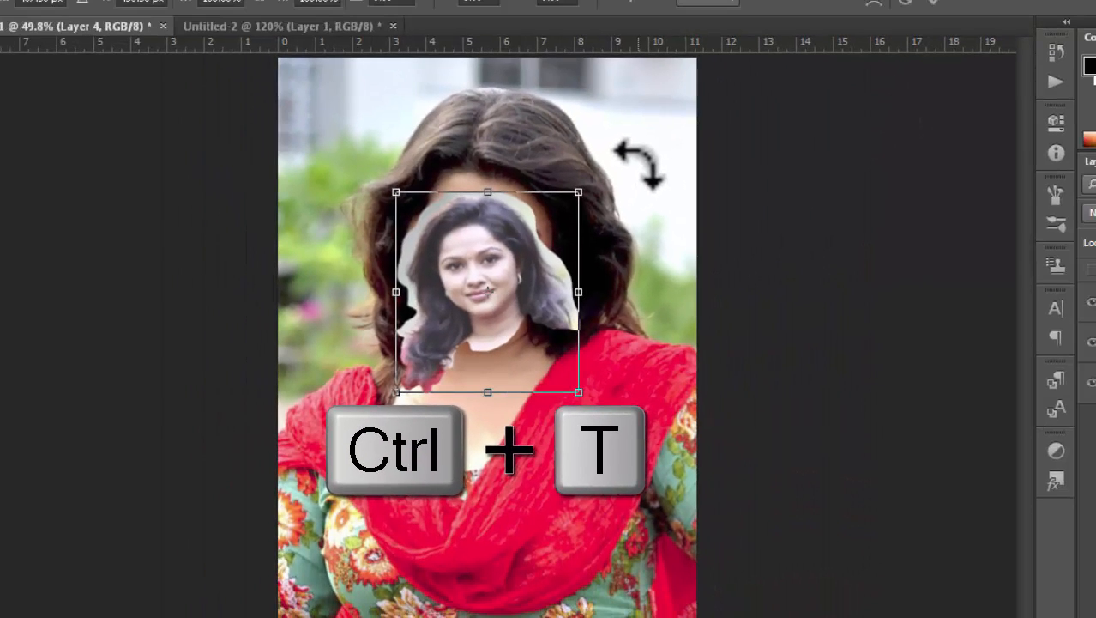
drag(639, 163, 648, 191)
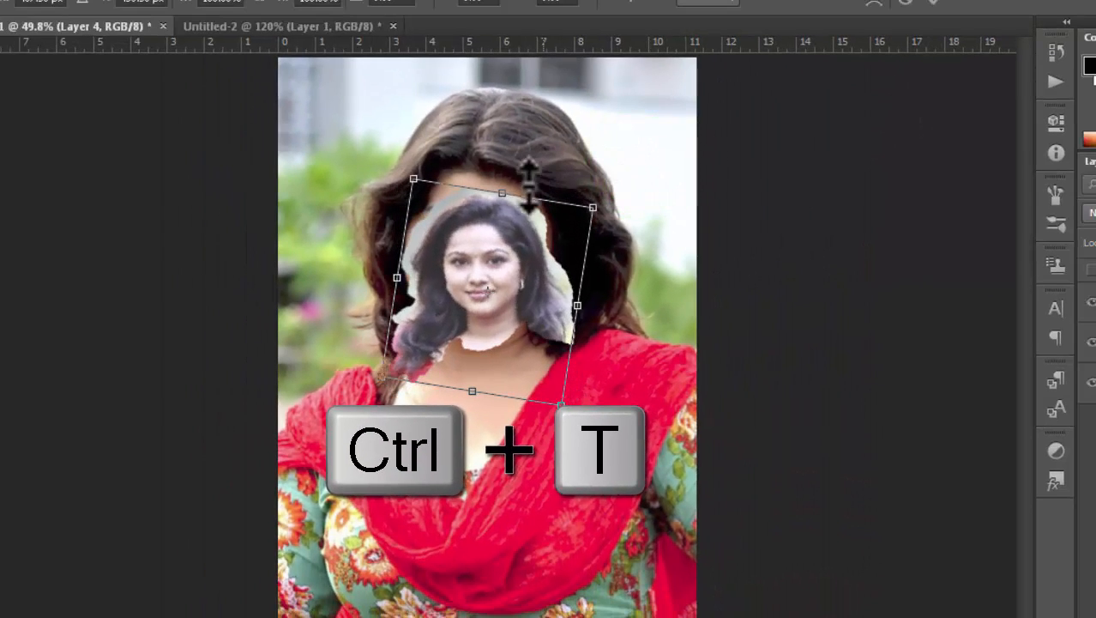
key(shift+alt)
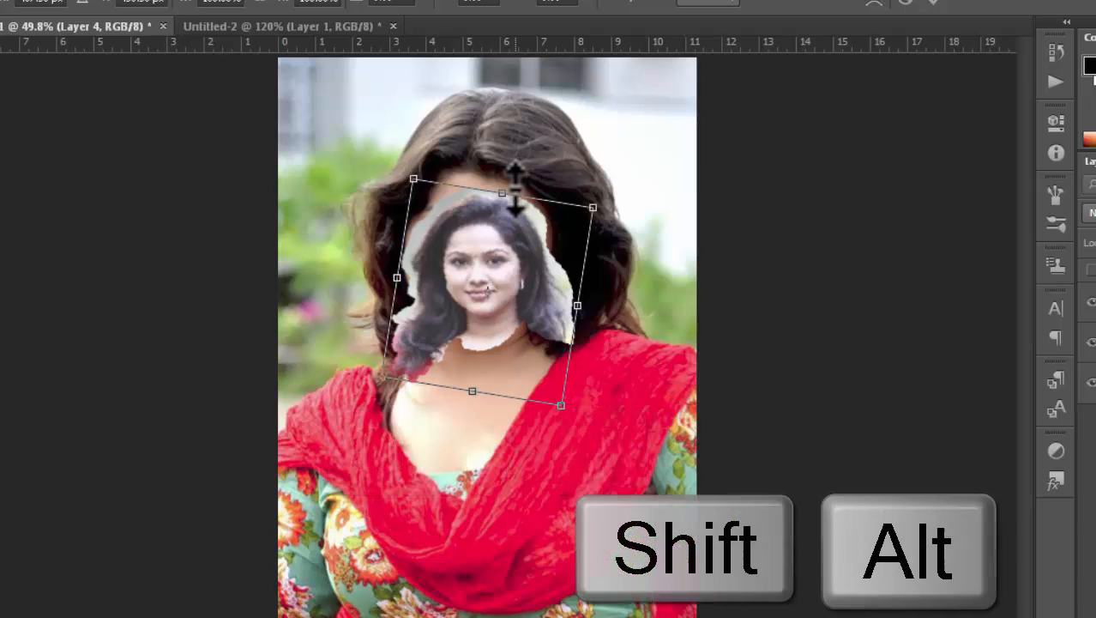
drag(503, 194, 521, 147)
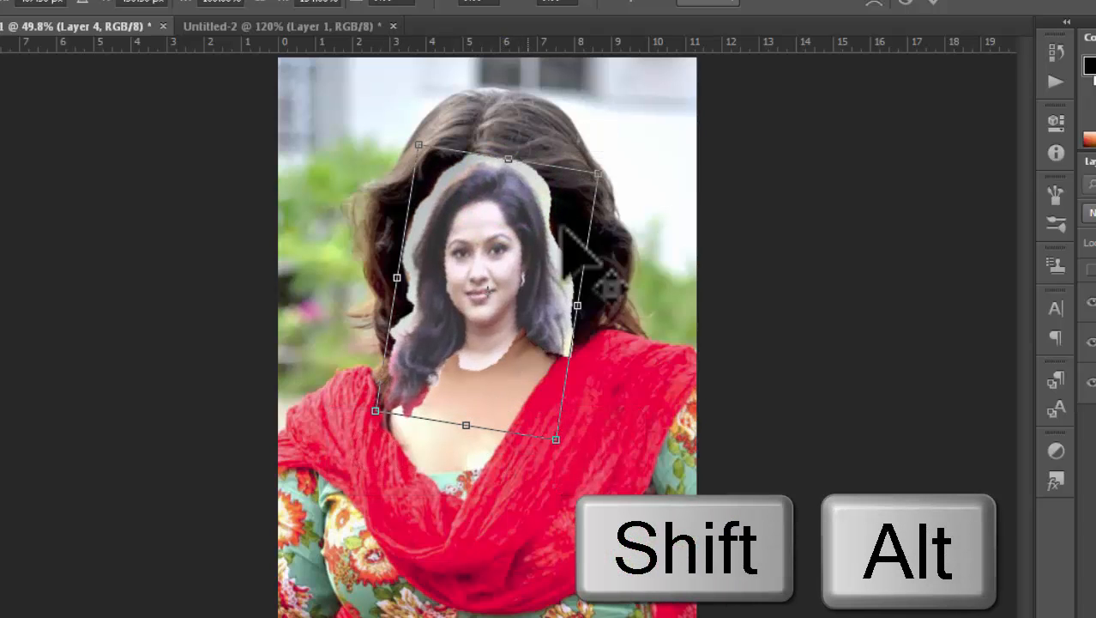
drag(580, 293, 600, 311)
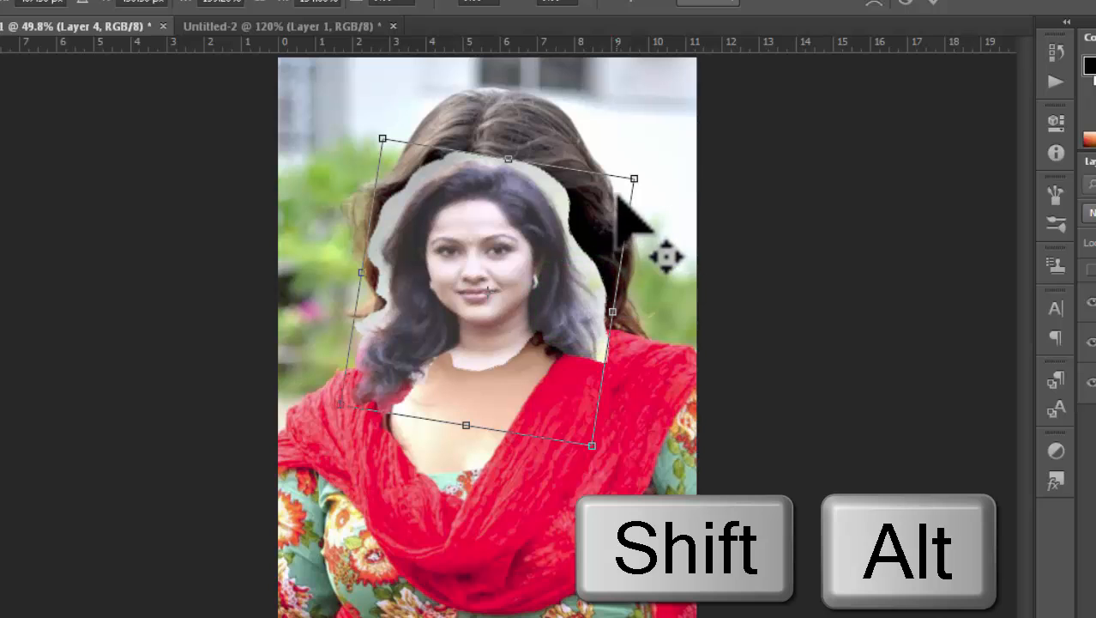
drag(635, 176, 682, 129)
drag(515, 110, 518, 87)
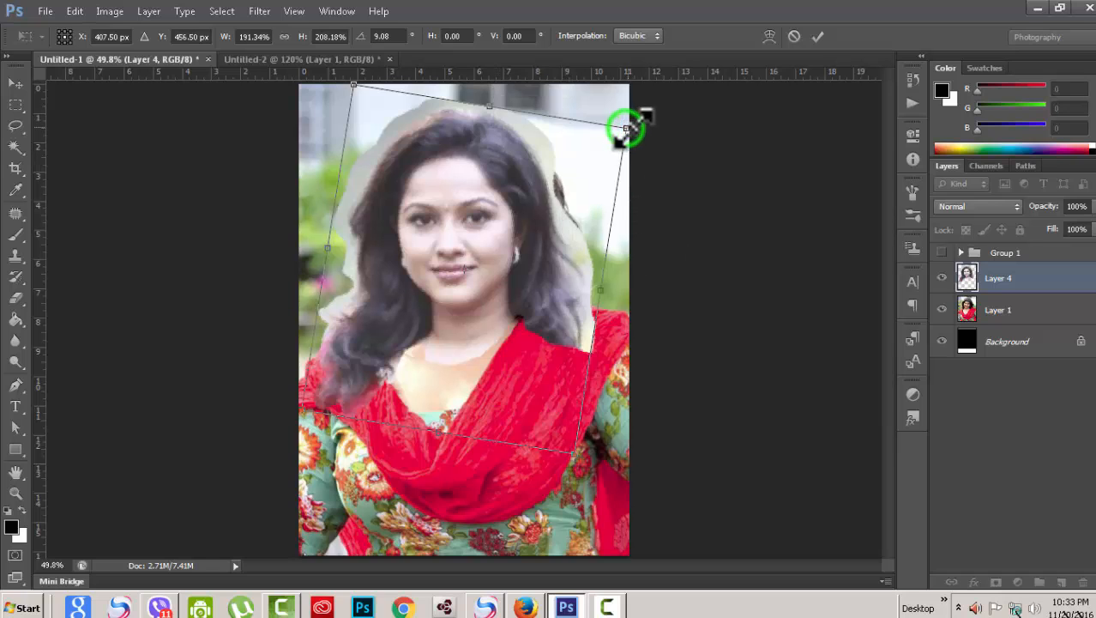
drag(626, 128, 631, 123)
drag(464, 185, 482, 189)
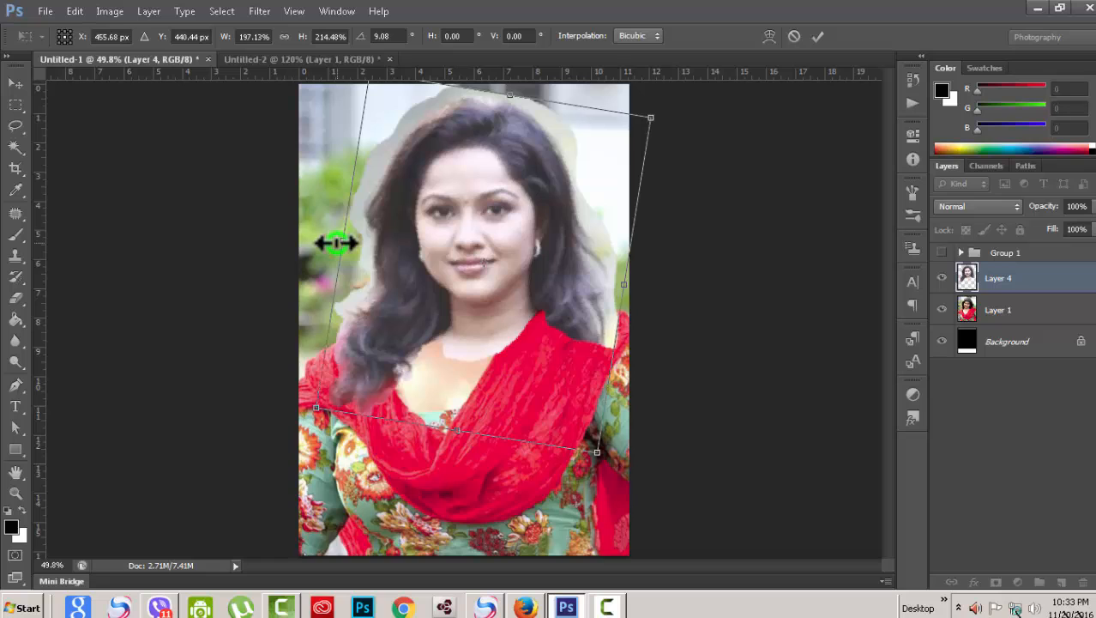
drag(336, 243, 328, 243)
drag(485, 263, 498, 231)
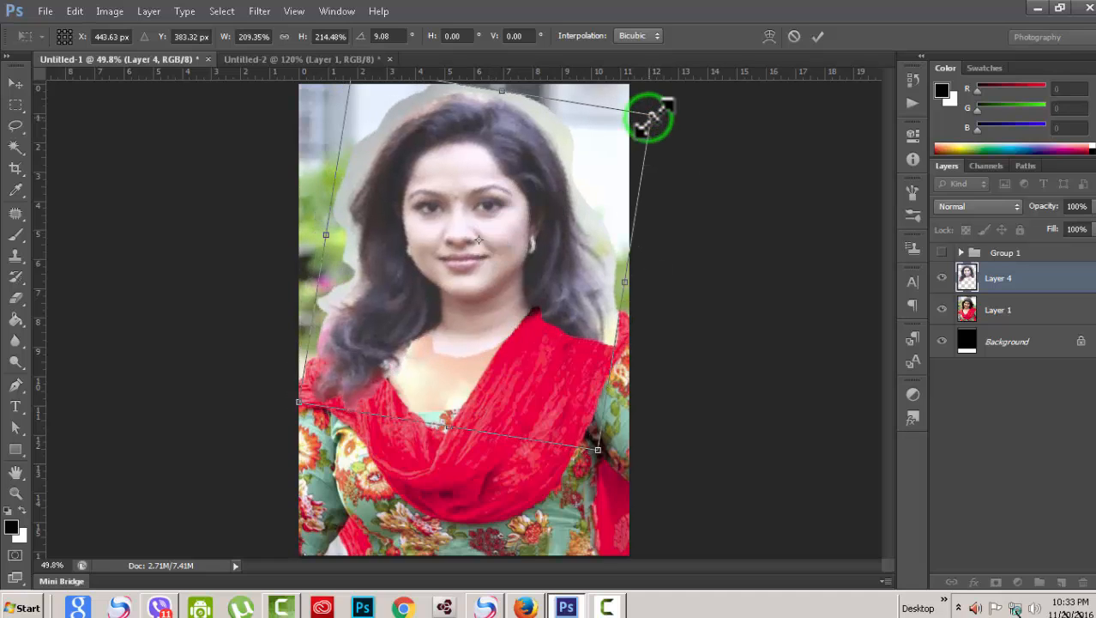
drag(650, 116, 656, 110)
drag(321, 232, 314, 233)
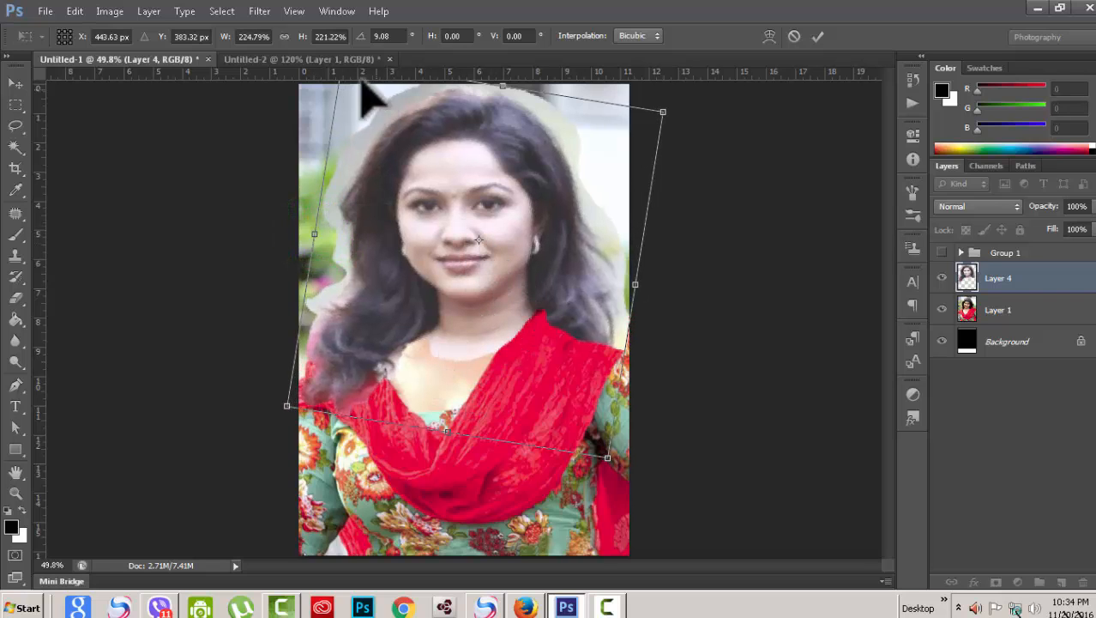
click(306, 57)
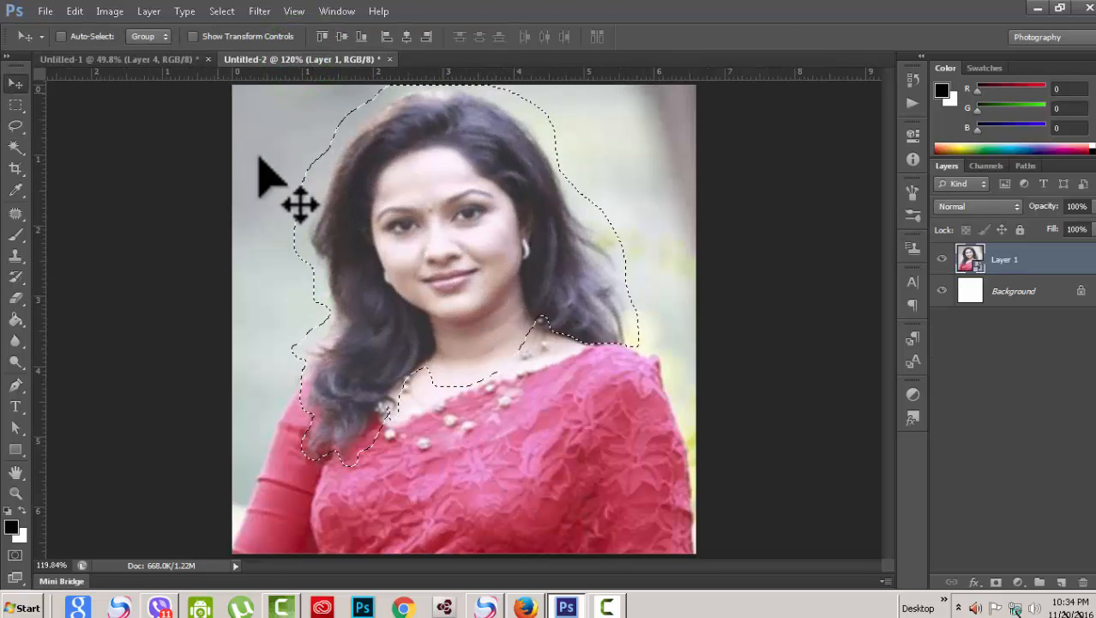
click(112, 58)
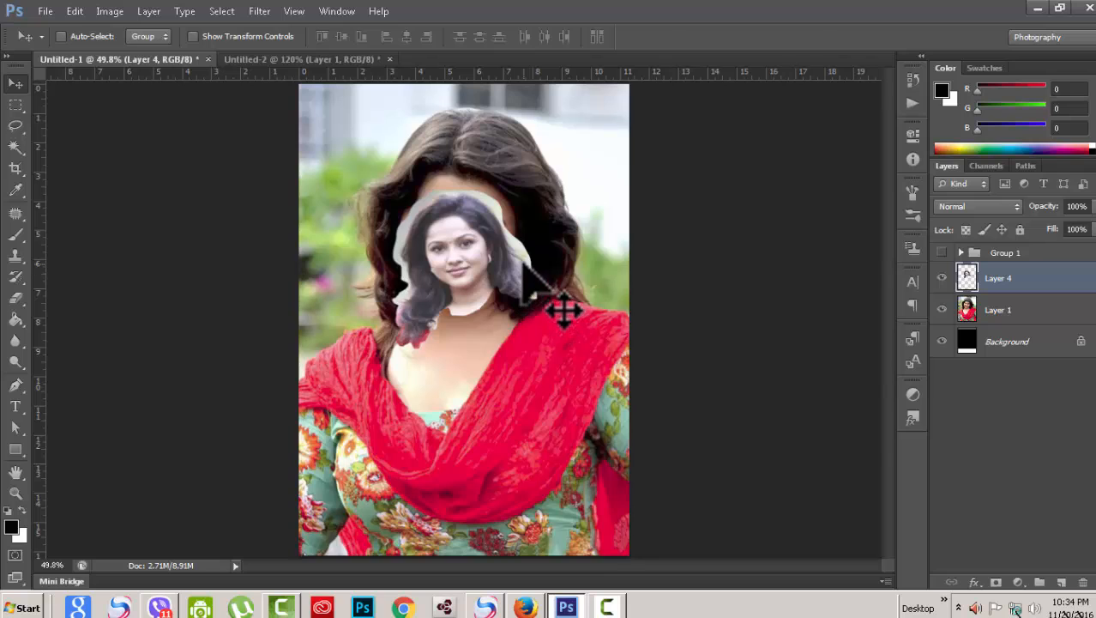
Free-transform the pasted head to about 208% scale, rotate it about 4° clockwise and place it over the original head.
key(ctrl+t)
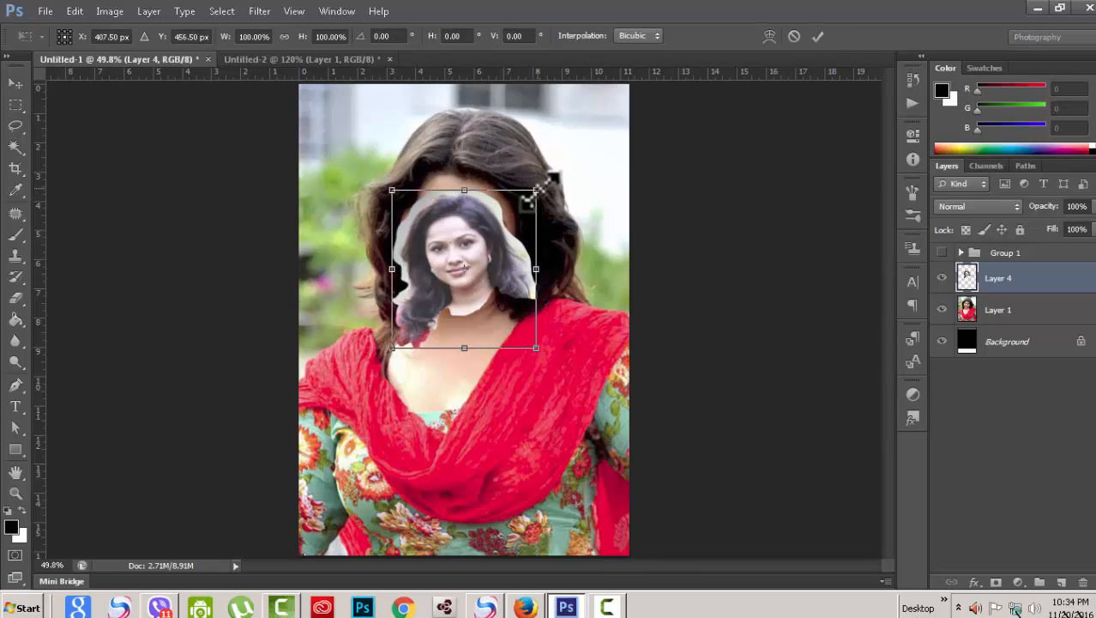
drag(537, 189, 614, 137)
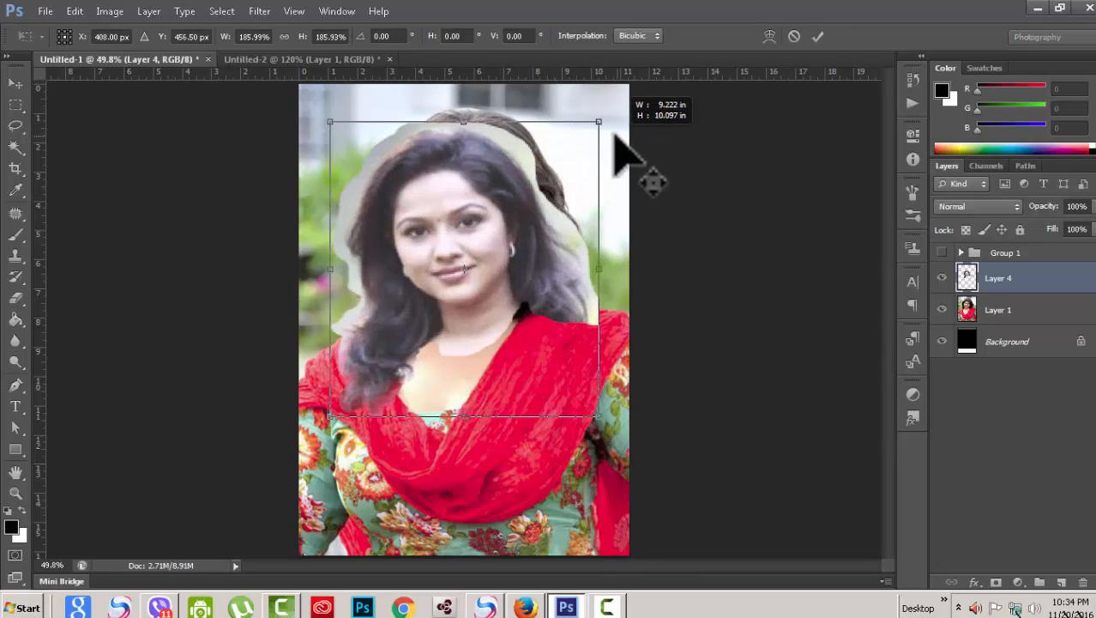
drag(463, 221, 461, 203)
drag(606, 108, 611, 122)
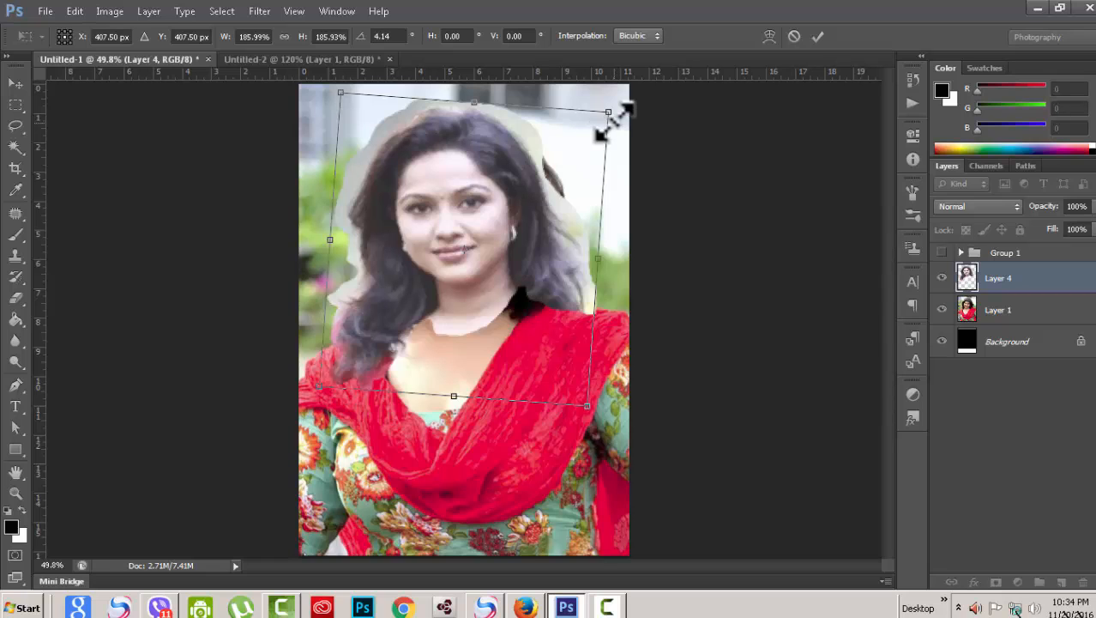
drag(607, 111, 629, 91)
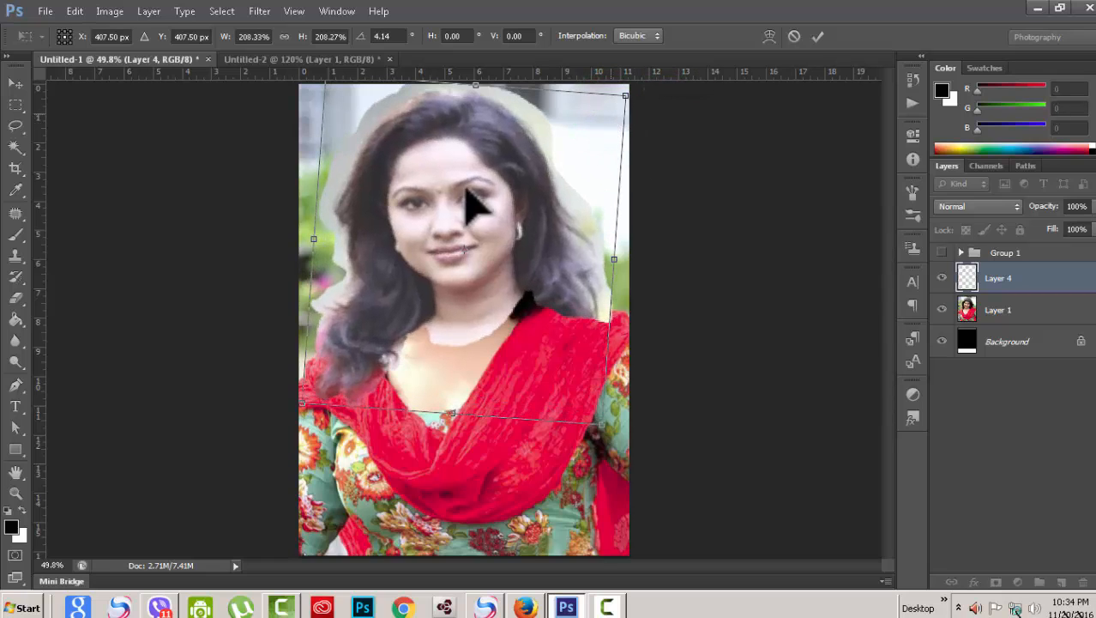
mouse_move(471, 206)
mouse_down()
mouse_move(460, 195)
mouse_move(459, 214)
mouse_up()
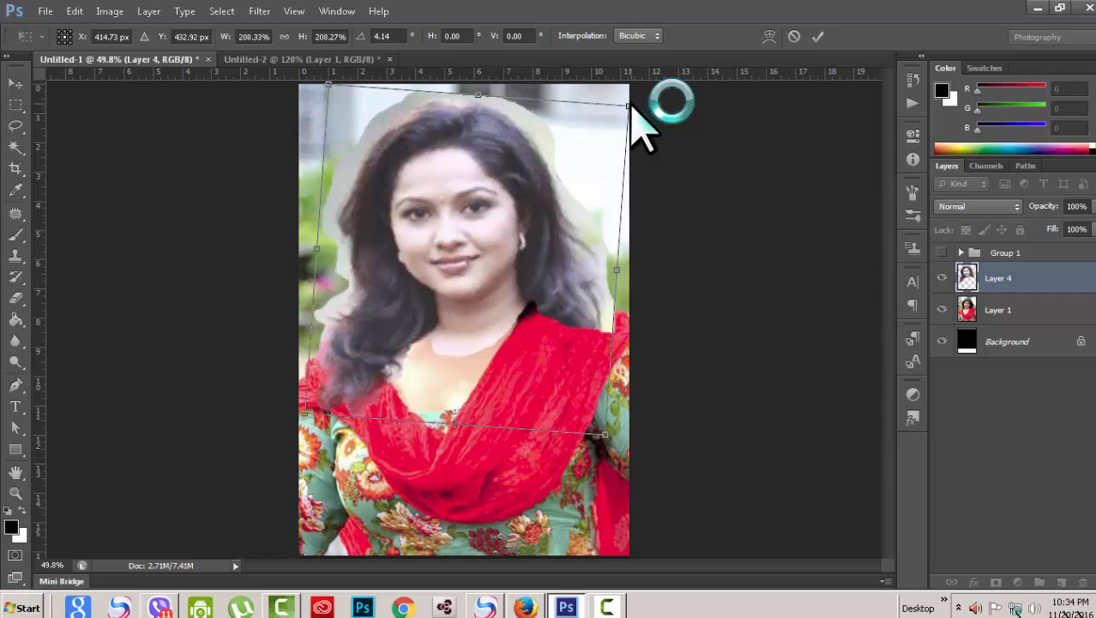
Enlarge the head to about 219%, increase its rotation to about 9.5° and align its neck with the body.
drag(629, 106, 645, 98)
drag(478, 192, 476, 186)
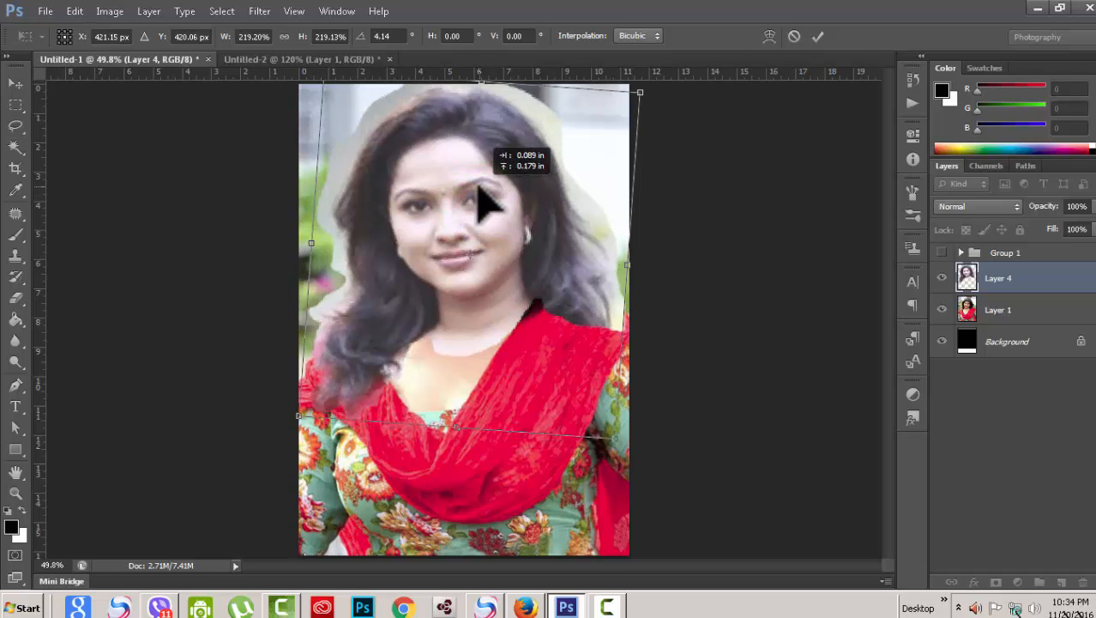
drag(649, 99, 657, 111)
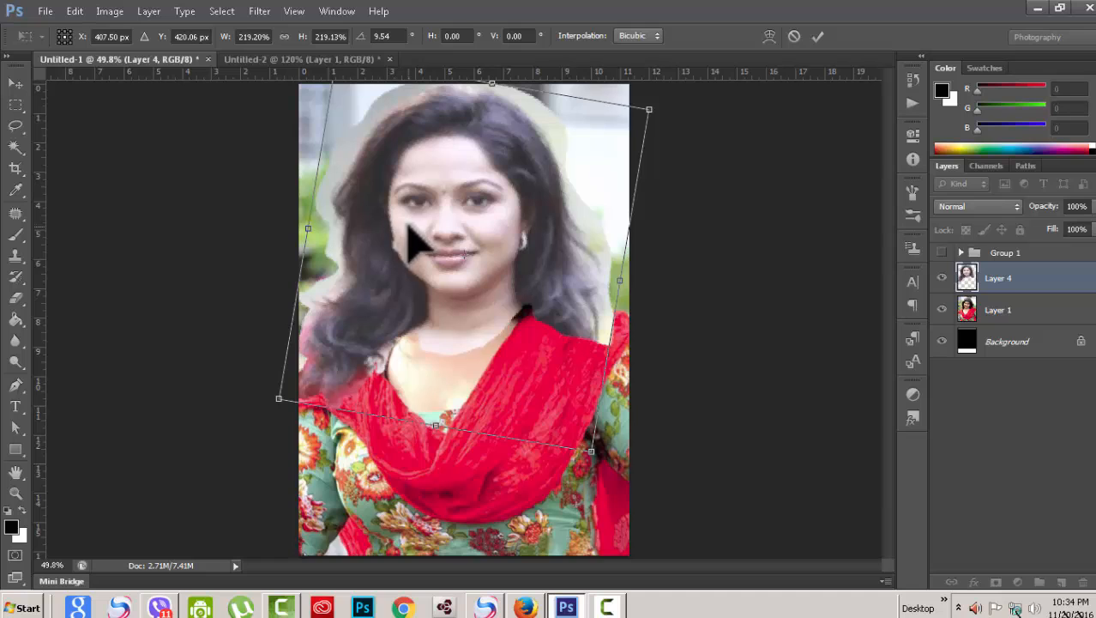
drag(409, 227, 421, 234)
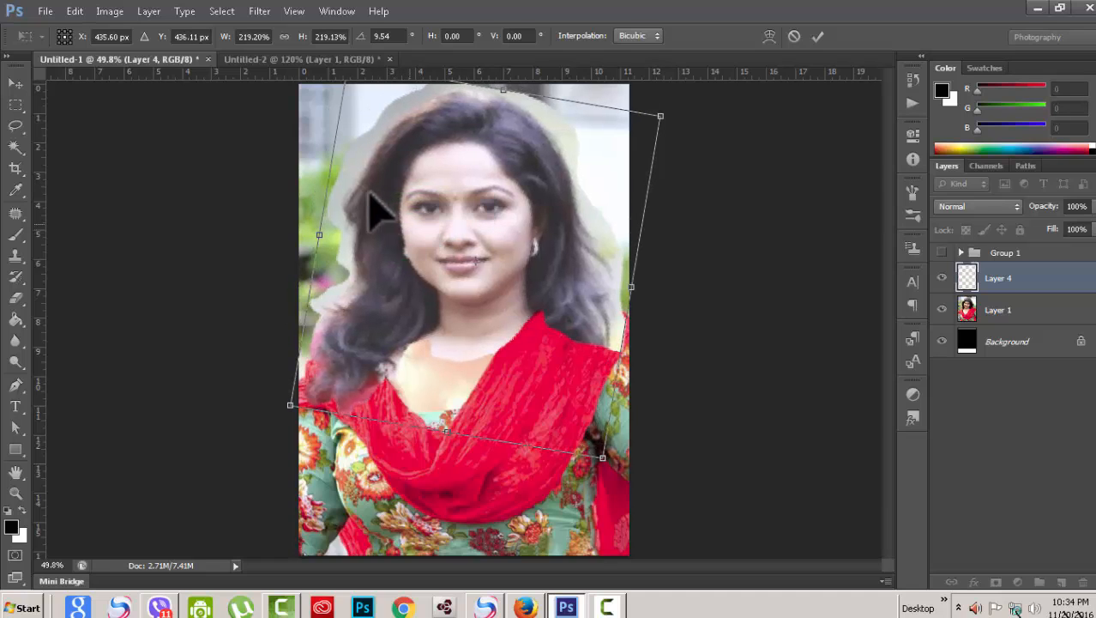
Enlarge the head to about 225%, centre it over the body, apply the transformation and shift the layer slightly upward.
scroll(685, 310, down, 1)
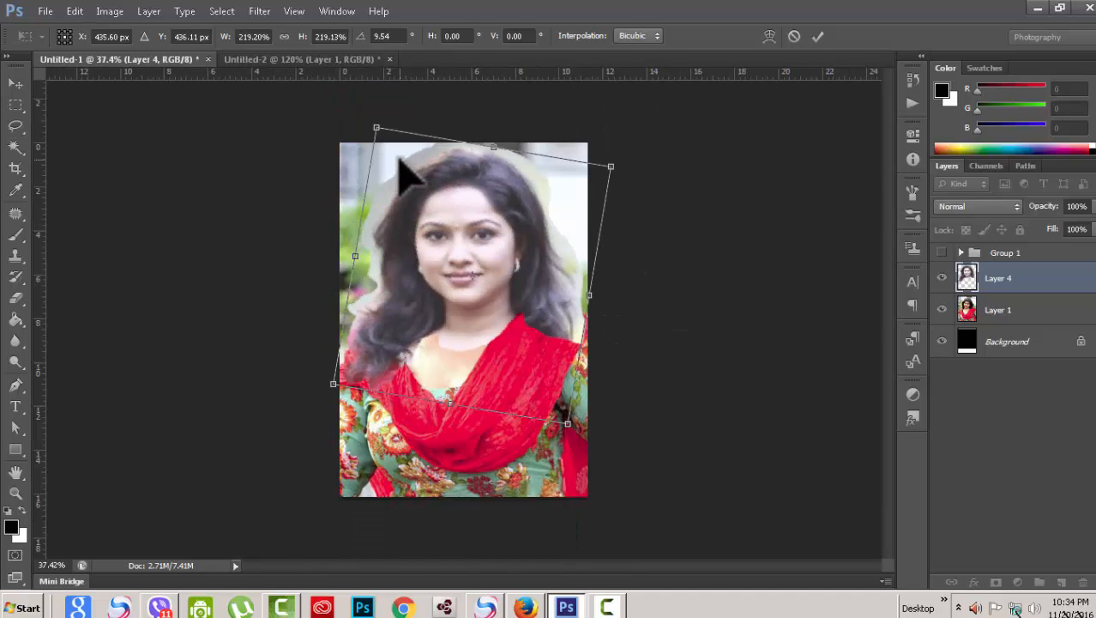
drag(375, 129, 374, 123)
drag(458, 286, 456, 285)
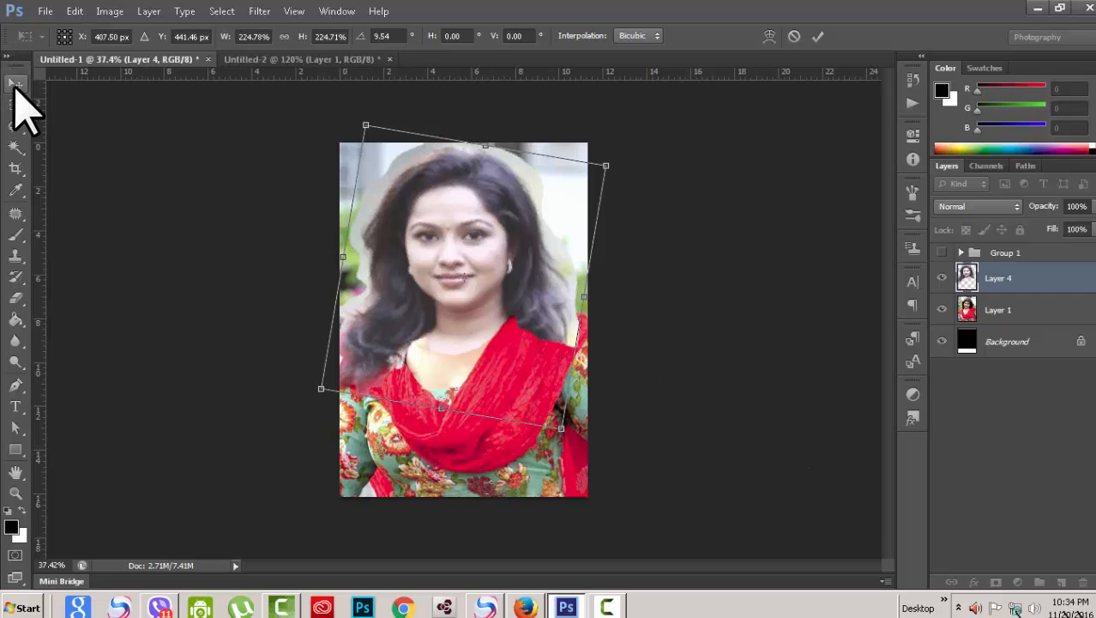
click(15, 84)
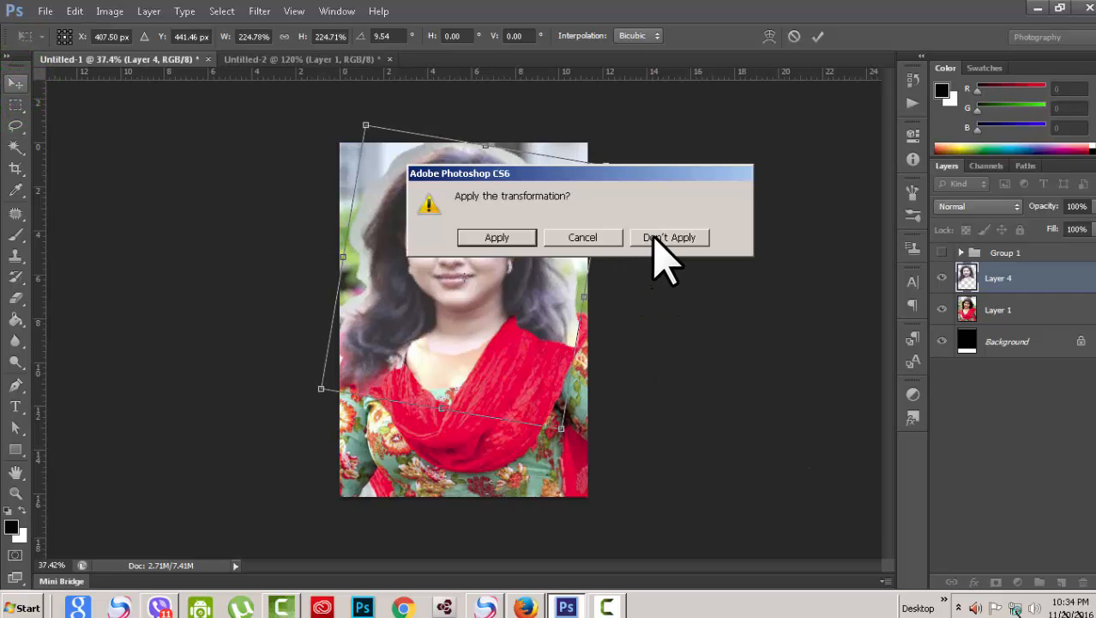
click(497, 238)
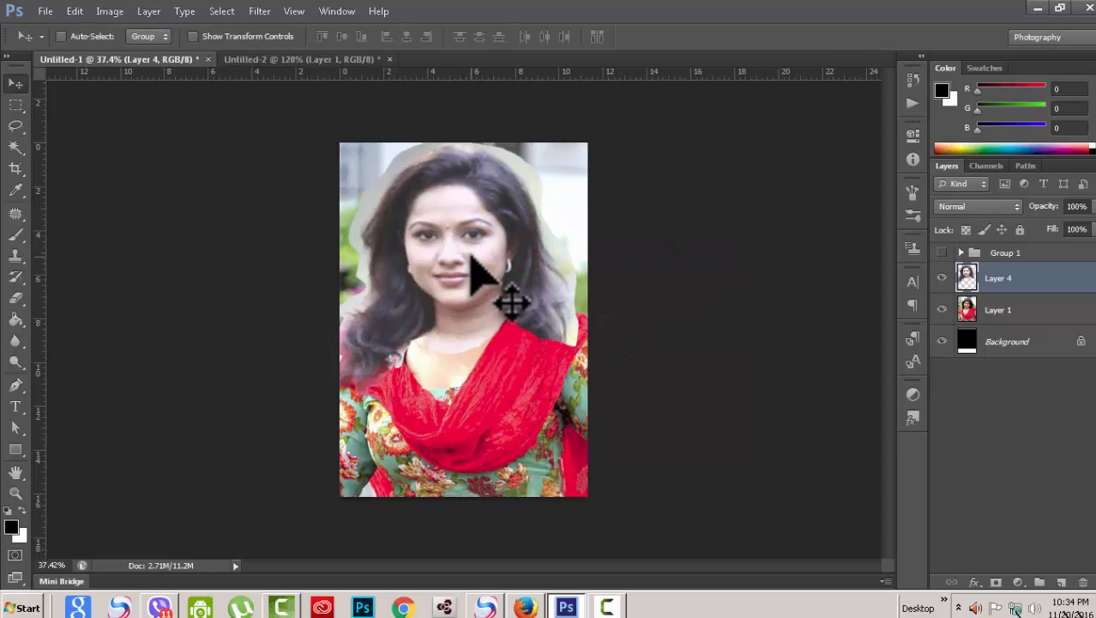
drag(472, 255, 472, 252)
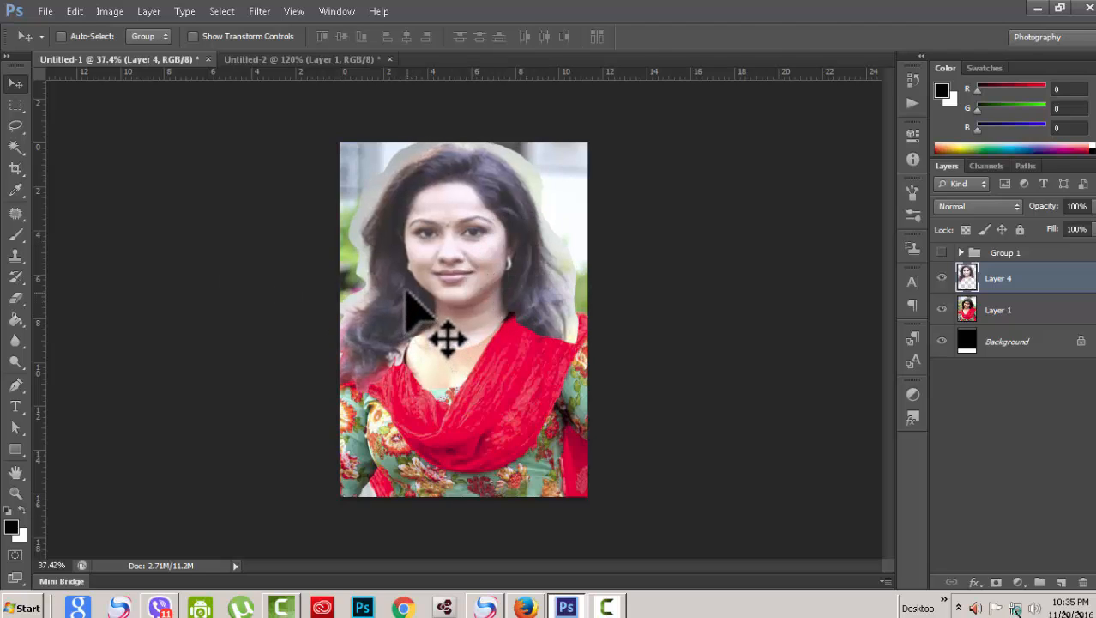
Start a new free transform on the head and lower Layer 4's opacity to 35% to reveal the original face.
key(ctrl+t)
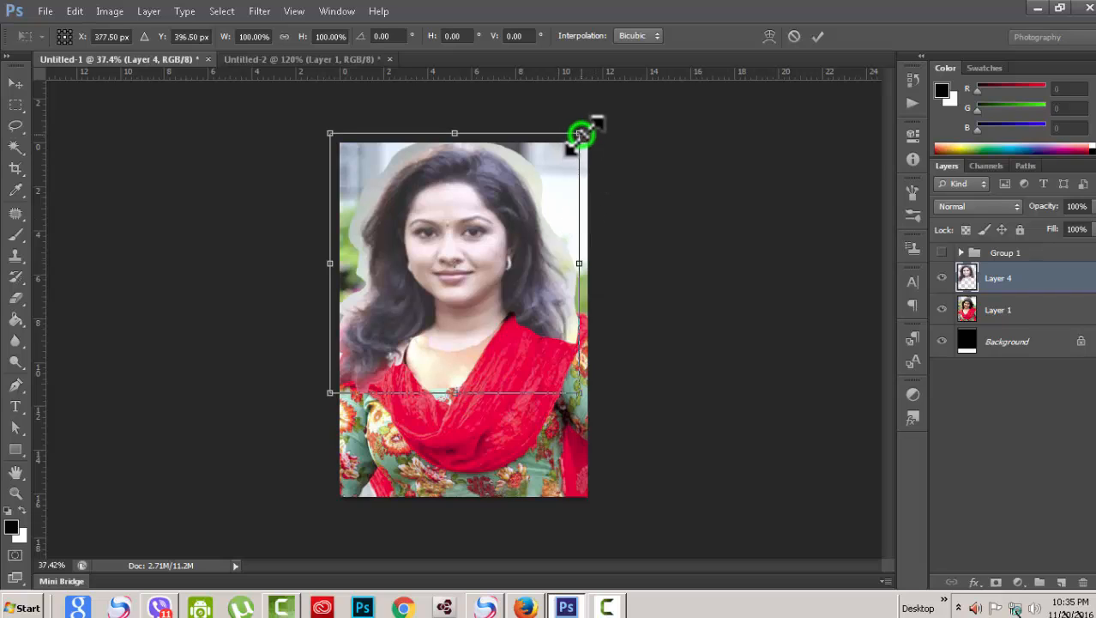
drag(580, 134, 587, 131)
drag(445, 271, 484, 277)
click(1094, 206)
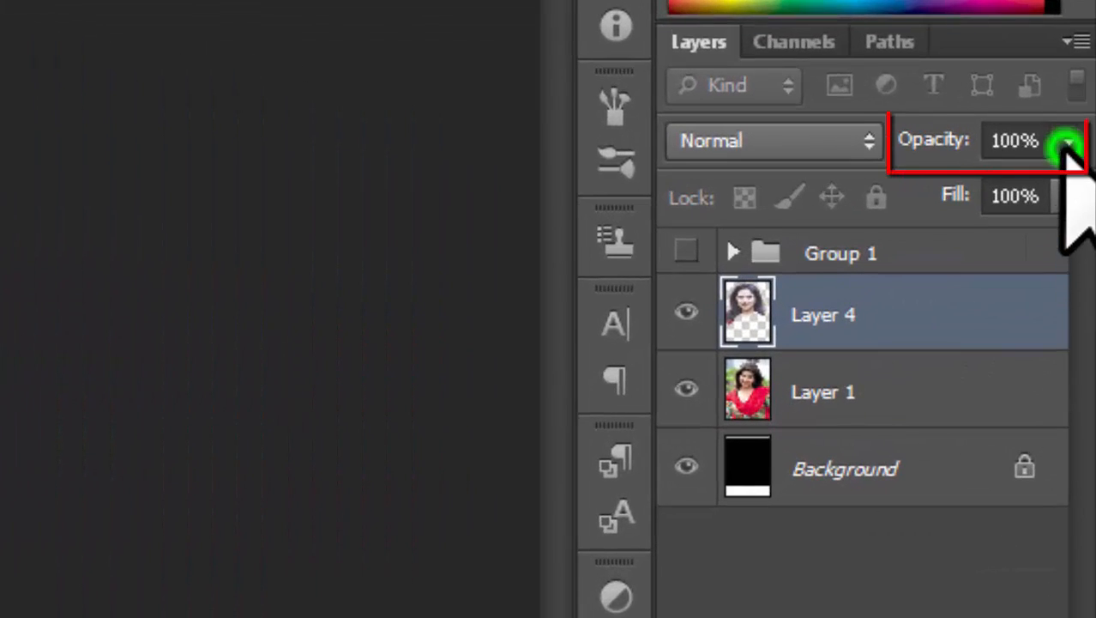
drag(1068, 146, 935, 191)
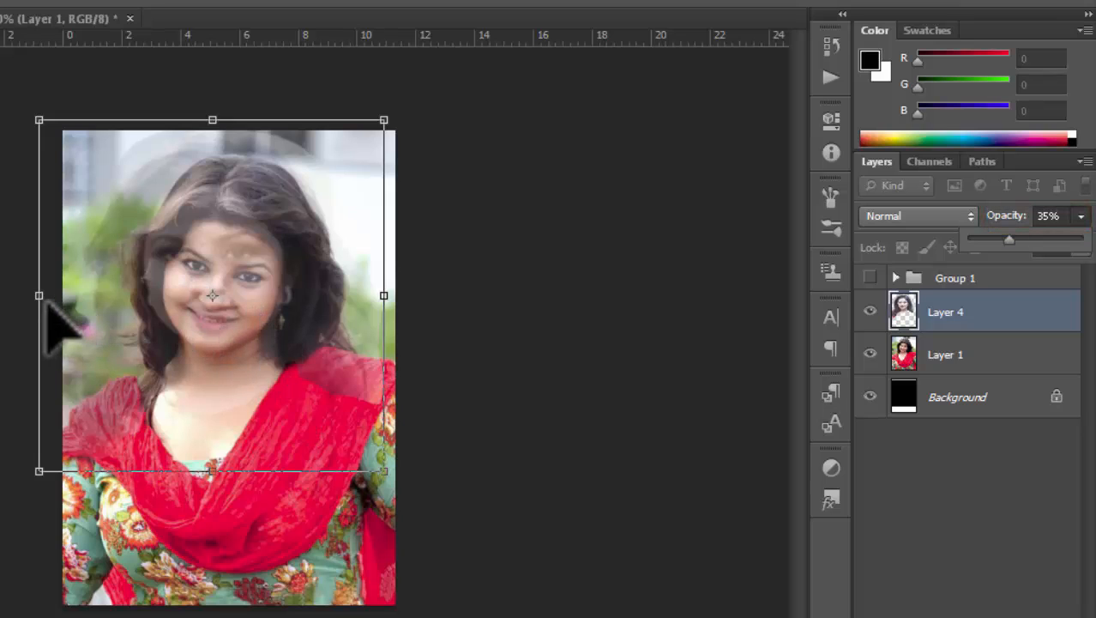
Adjust the head's width so both sides of its transform box meet the photo's edges, and apply the transformation.
drag(39, 297, 60, 298)
drag(226, 119, 242, 139)
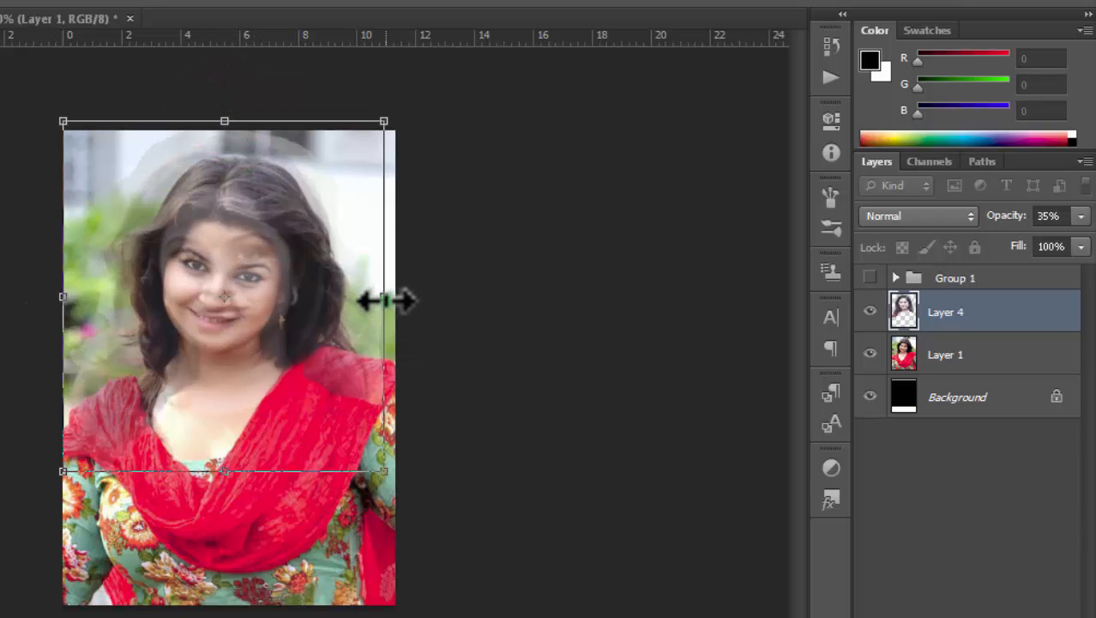
drag(386, 298, 395, 299)
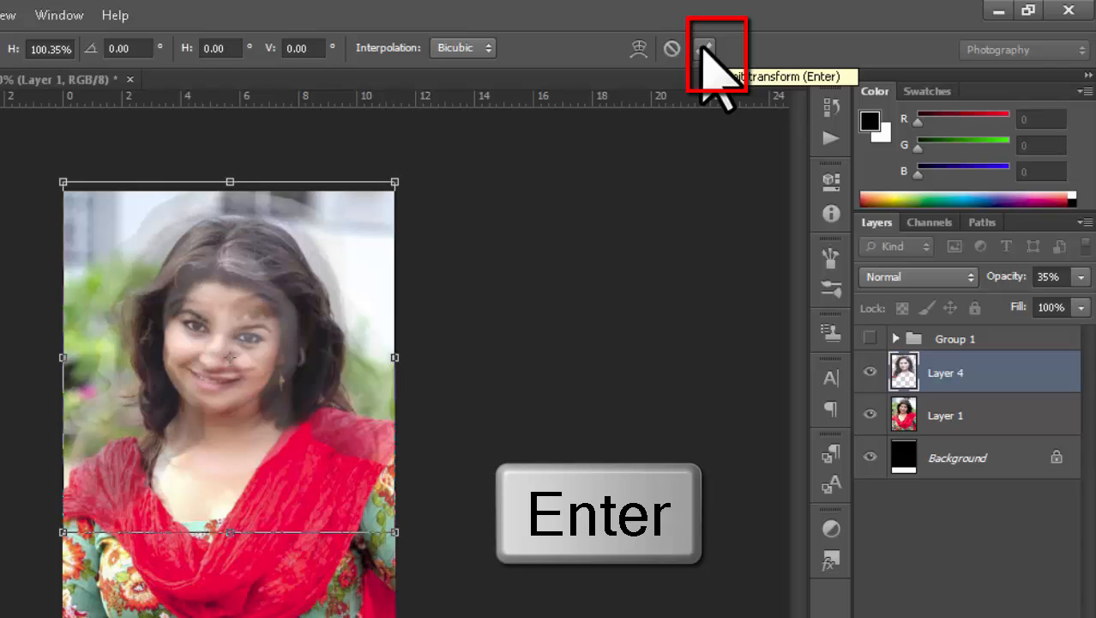
click(705, 49)
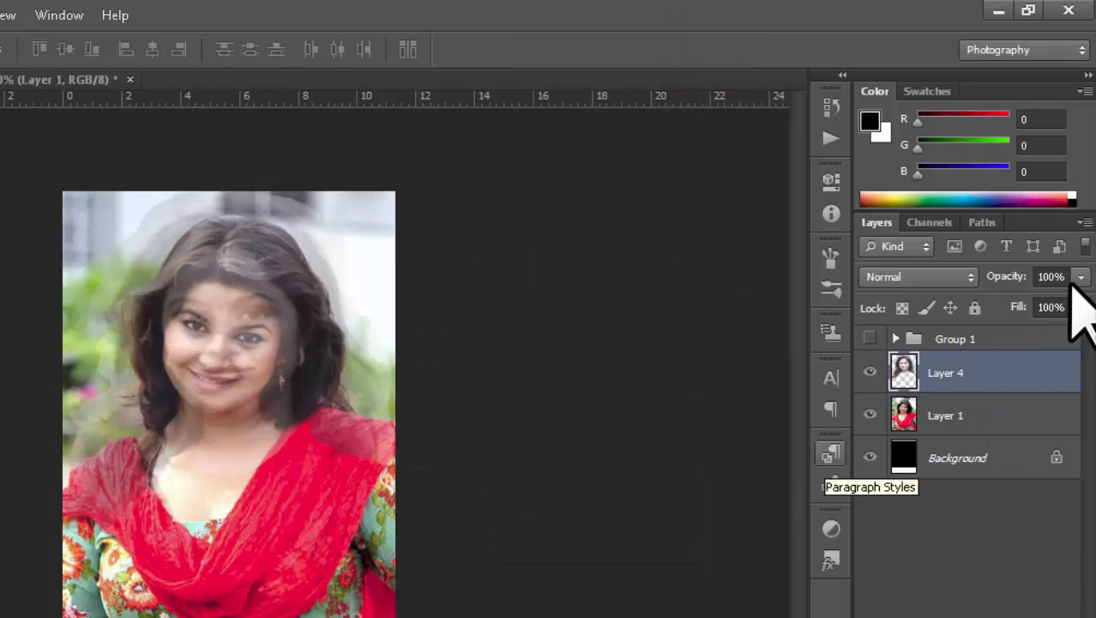
Return Layer 4's opacity to 100% and compare the placed head with the source portrait in Untitled-2.
click(1082, 276)
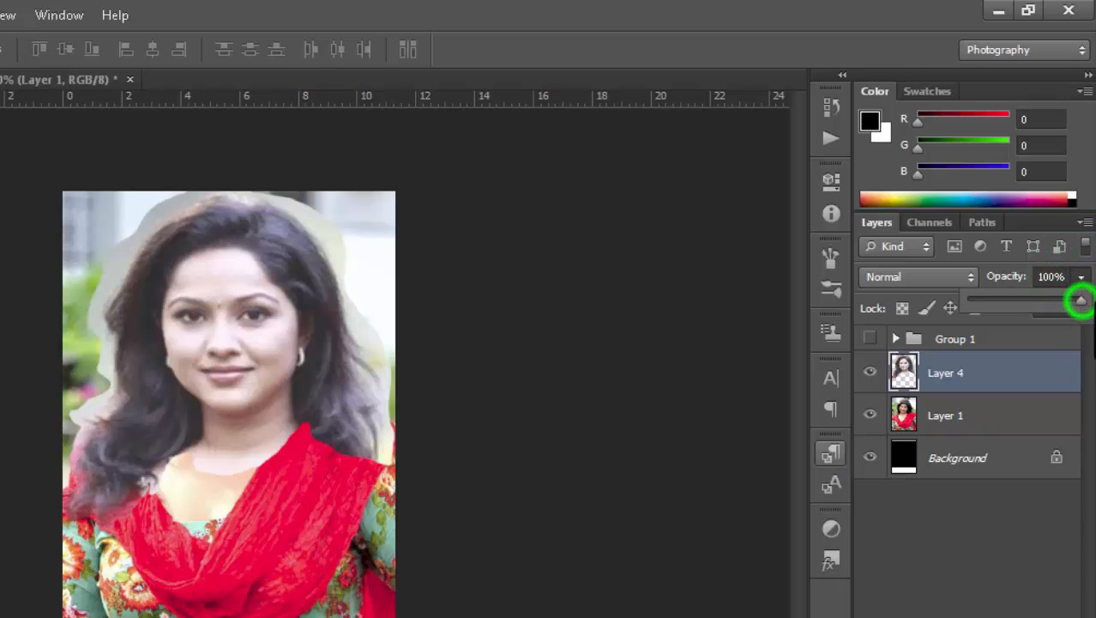
drag(1079, 301, 1083, 300)
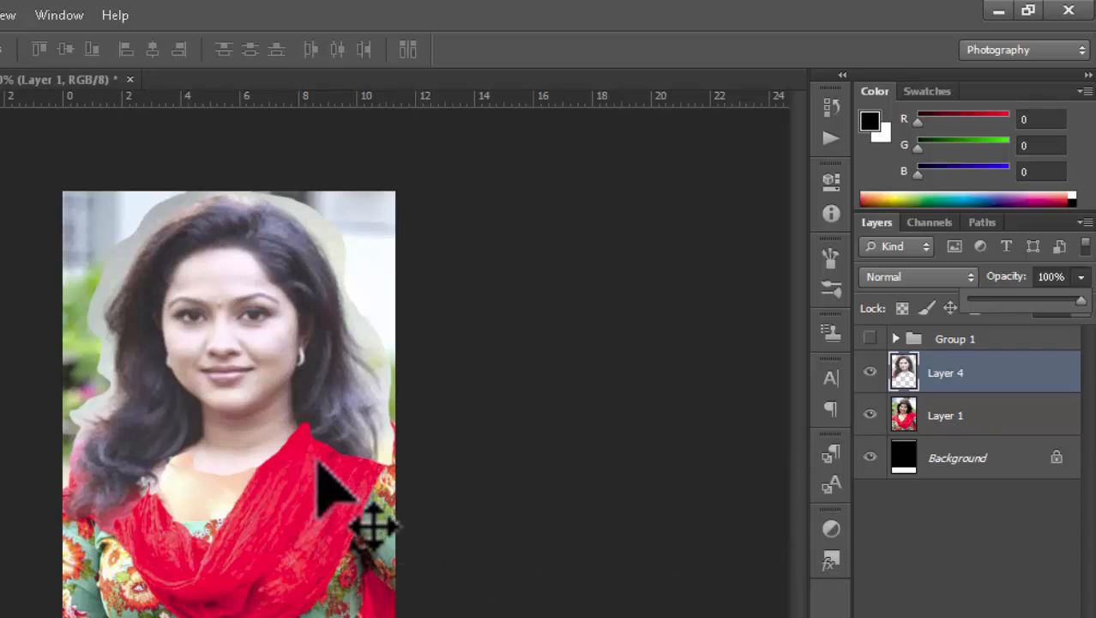
key(ctrl+plus)
key(ctrl+minus)
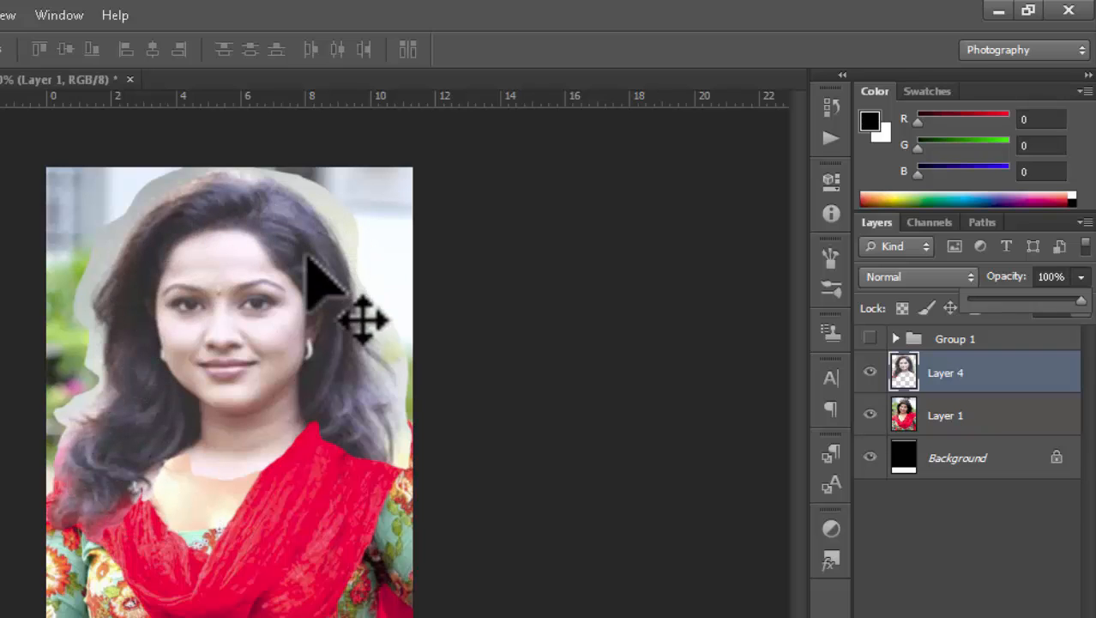
click(39, 77)
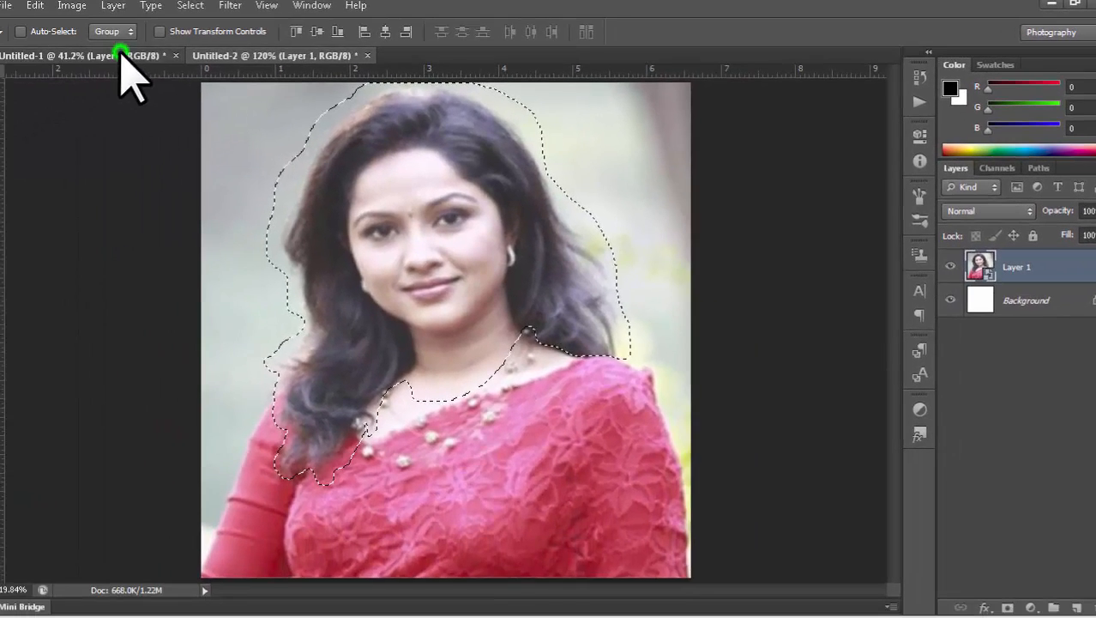
click(121, 56)
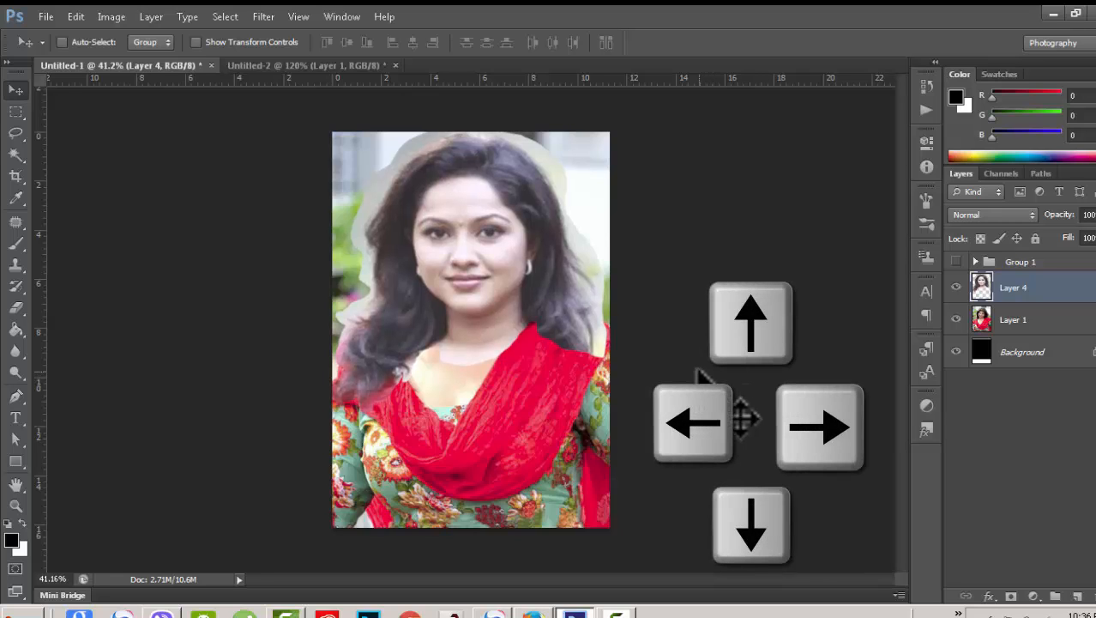
Nudge the head layer up and back down in small increments to fine-tune its height over the neck.
key(Up)
key(Up)
key(Up)
key(Up)
key(Up)
key(Up)
key(Up)
key(Up)
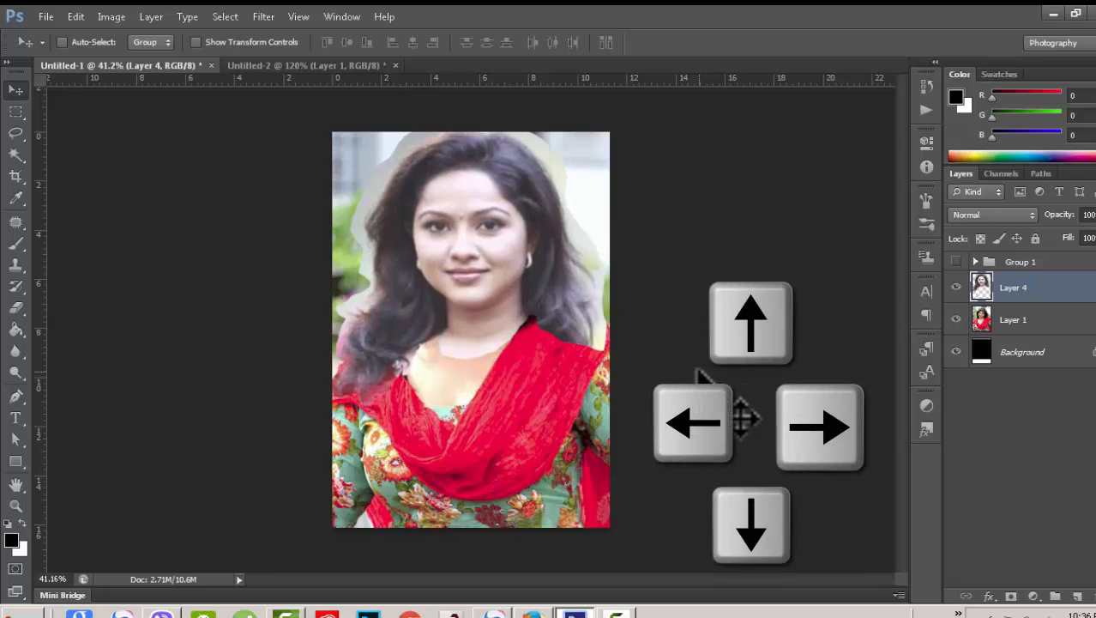
key(Down)
key(Down)
key(Down)
key(Down)
key(Down)
key(Down)
key(Down)
key(Down)
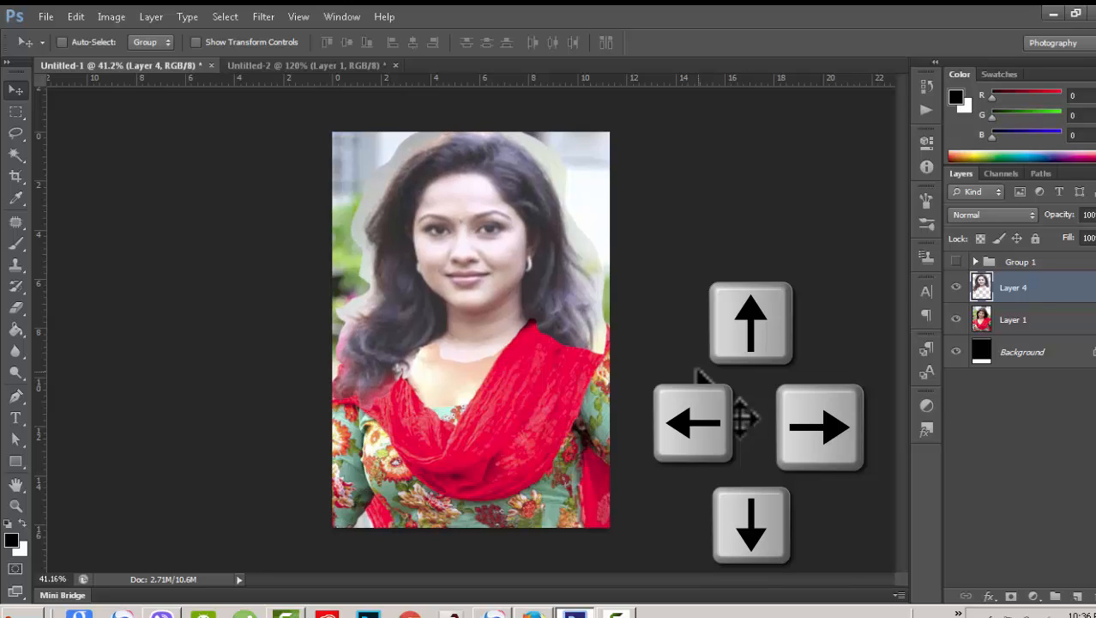
Nudge the head layer left and slightly down in small increments until it lines up with the neck and shoulders.
key(Left)
key(Left)
key(Left)
key(Left)
key(Left)
key(Down)
key(Down)
key(Down)
key(Down)
key(Down)
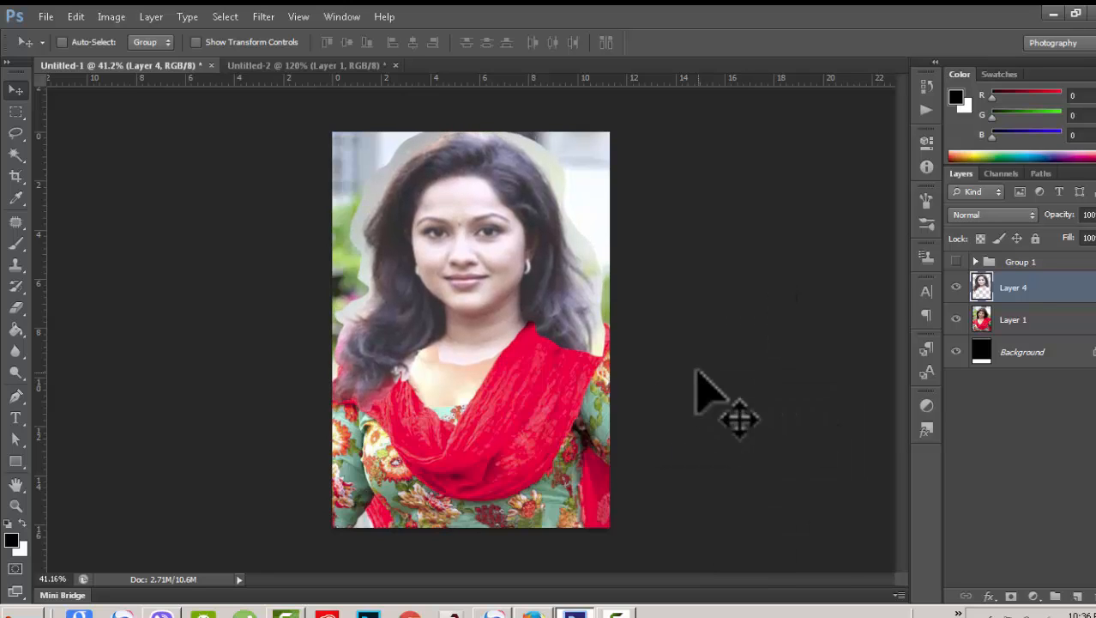
key(Left)
key(Left)
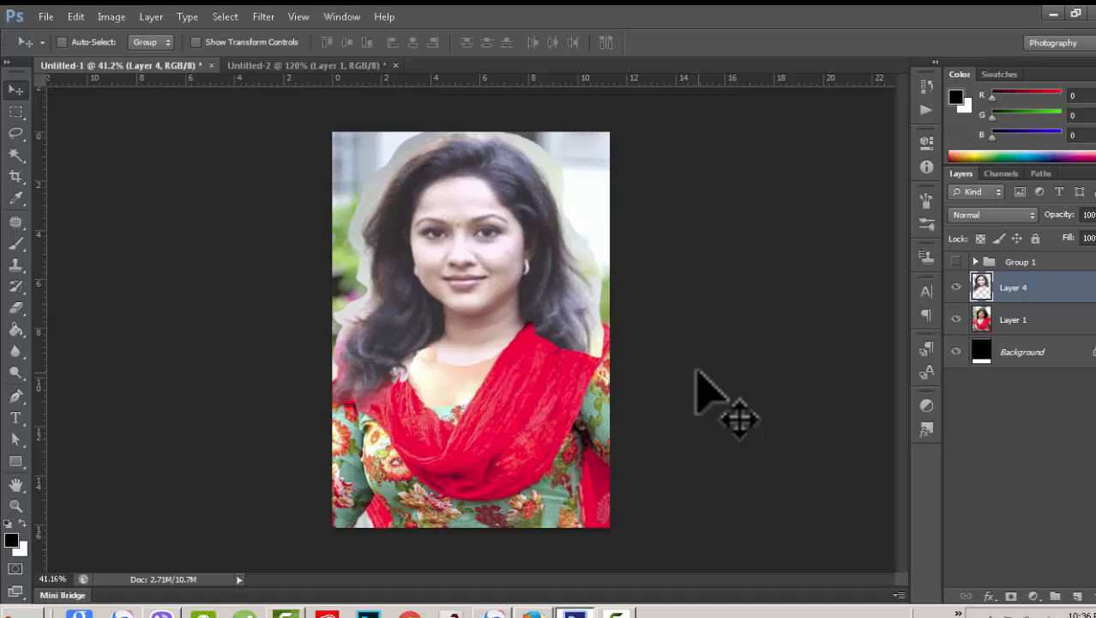
key(Left)
key(Left)
key(Left)
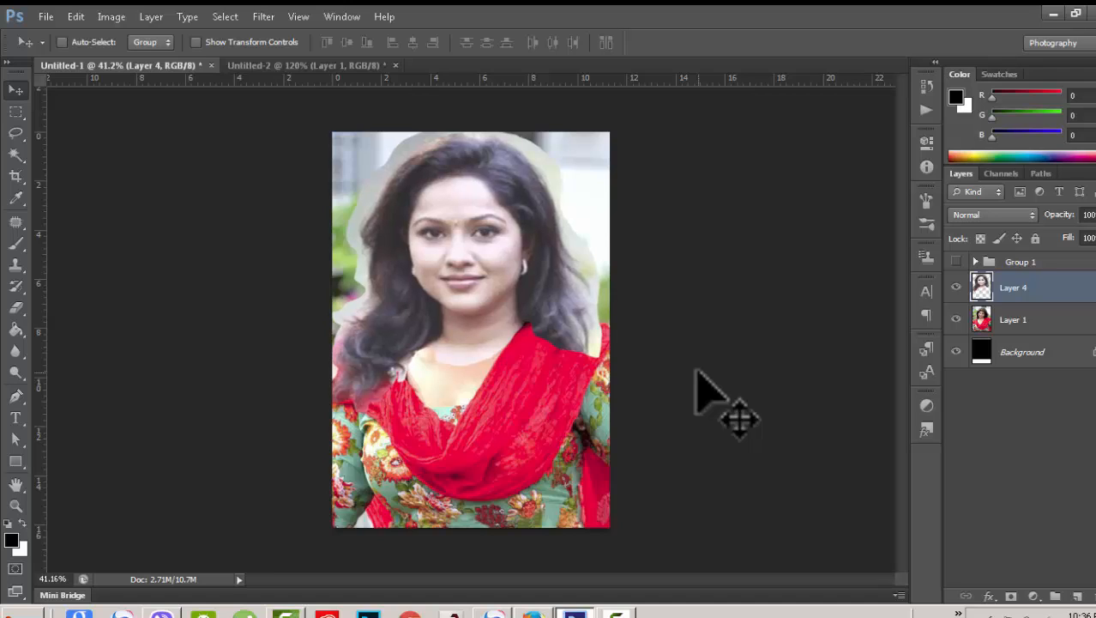
key(Left)
key(Left)
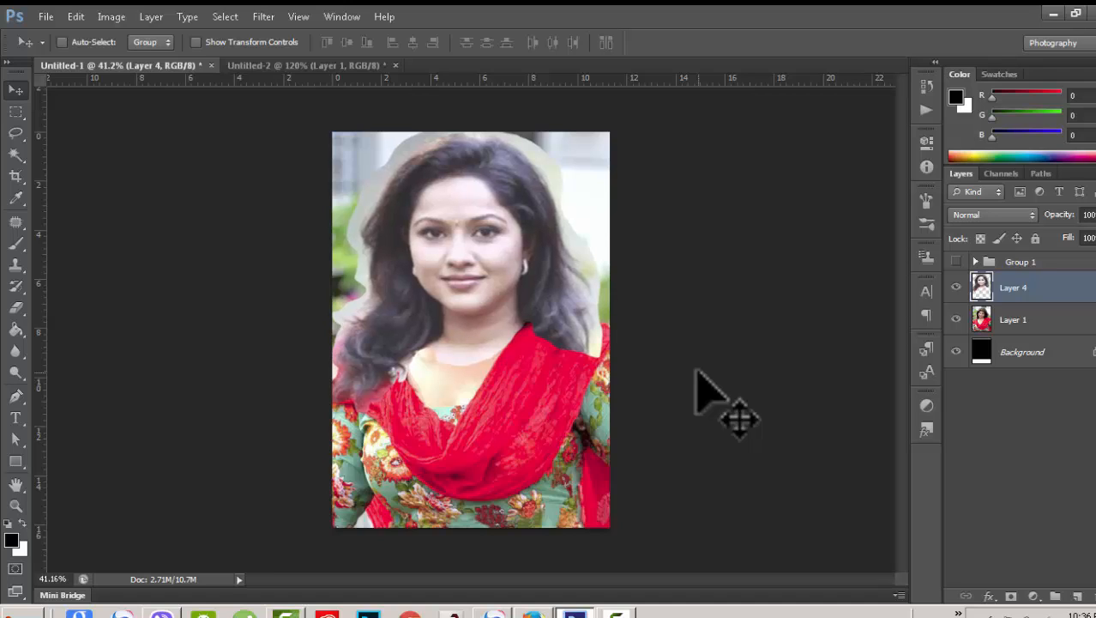
key(Left)
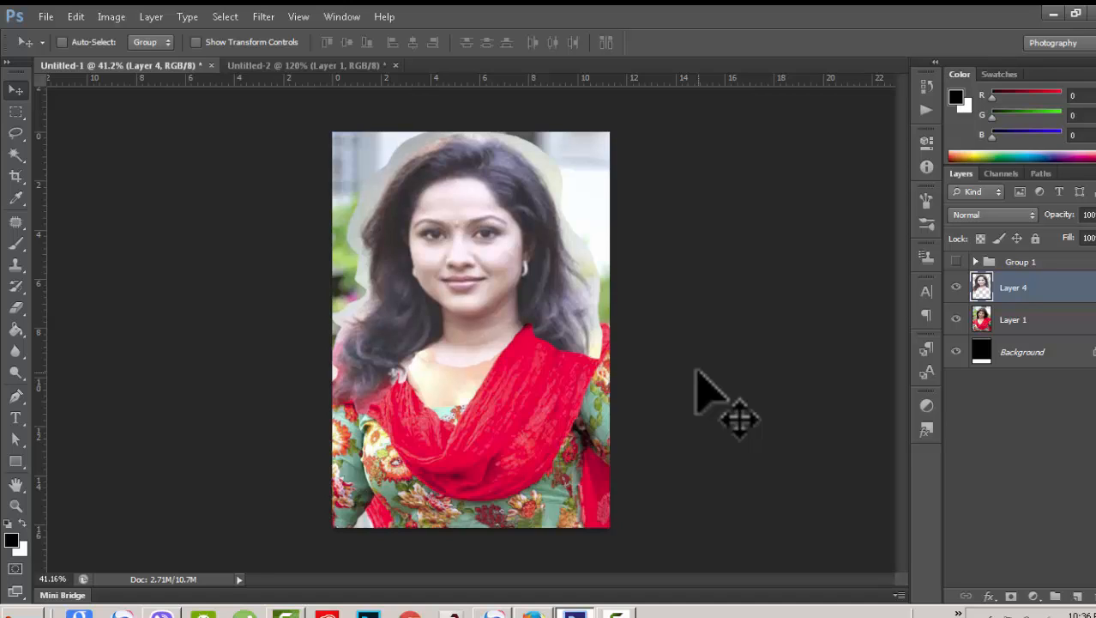
key(Left)
key(Left)
key(Left)
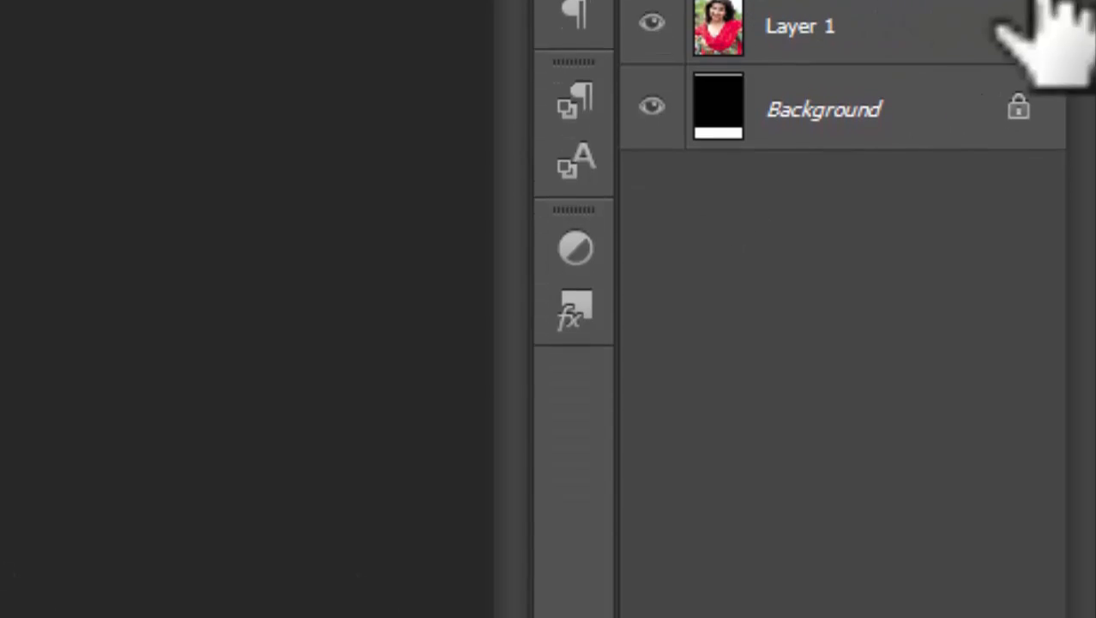
Add a layer mask to Layer 4 and set up the Brush with black foreground and a size of 150.
click(795, 568)
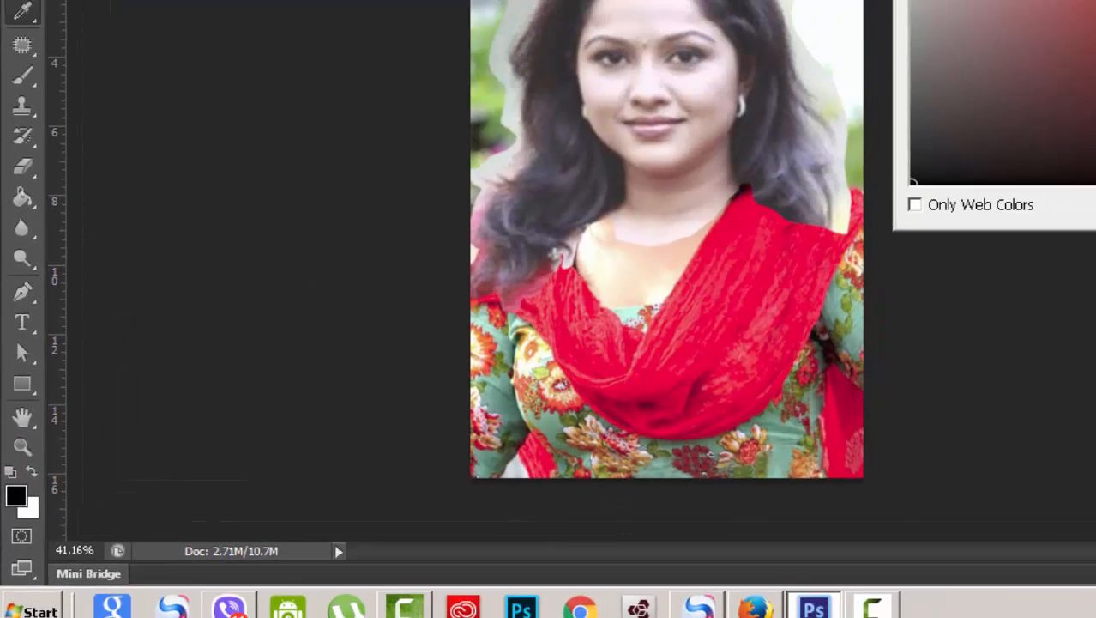
click(1029, 96)
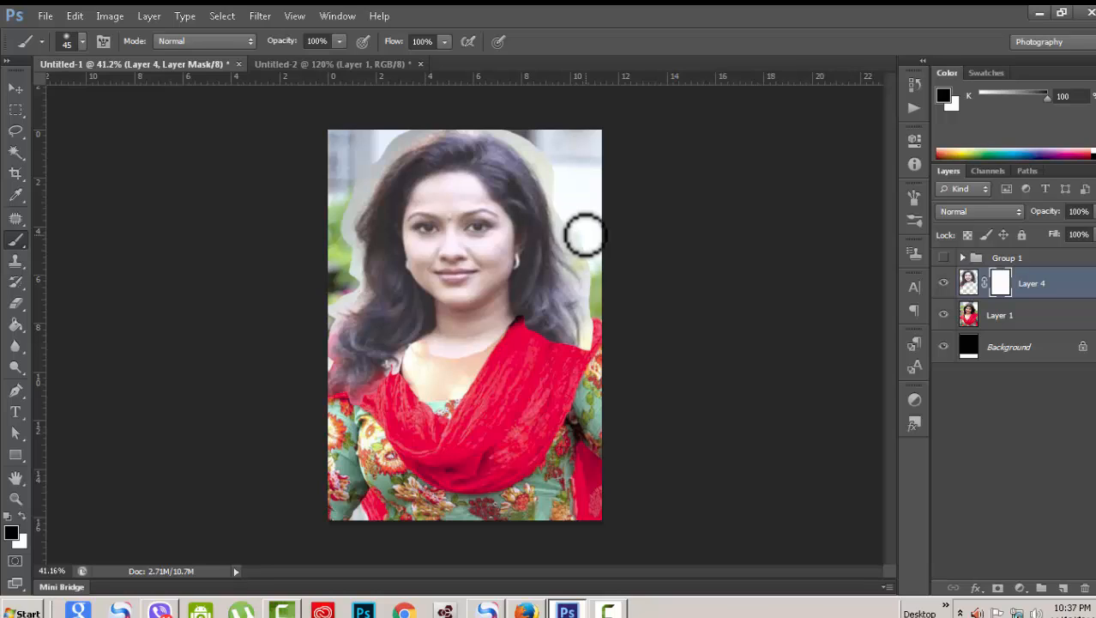
key(bracketright)
key(bracketright)
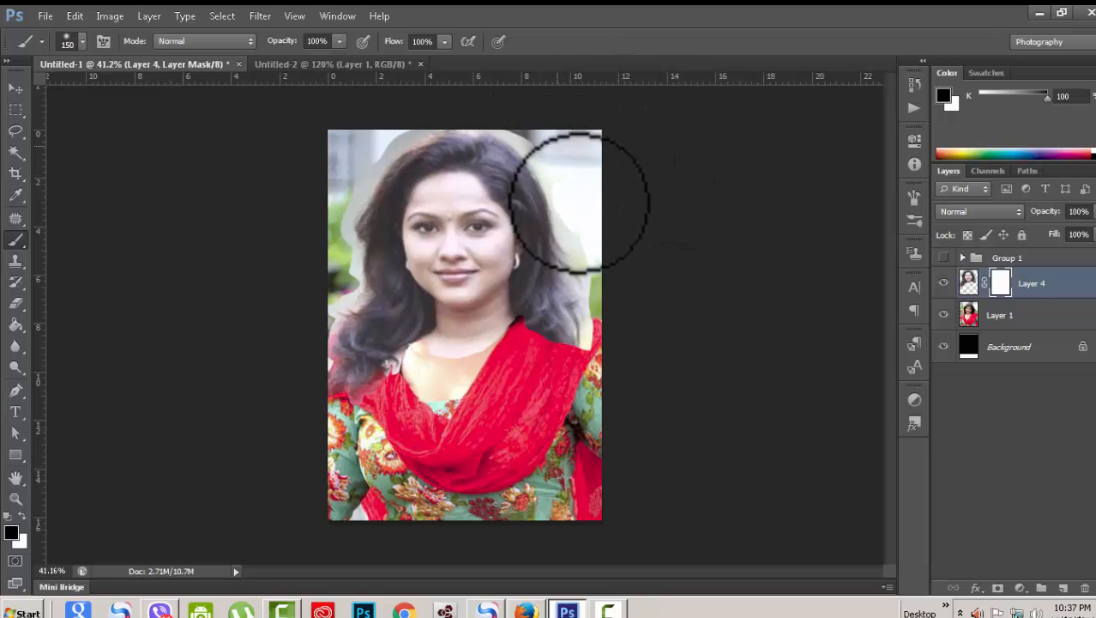
Paint black on Layer 4's mask to hide the pale halo along the right side of the hair down to the shoulder.
scroll(673, 237, up, 2)
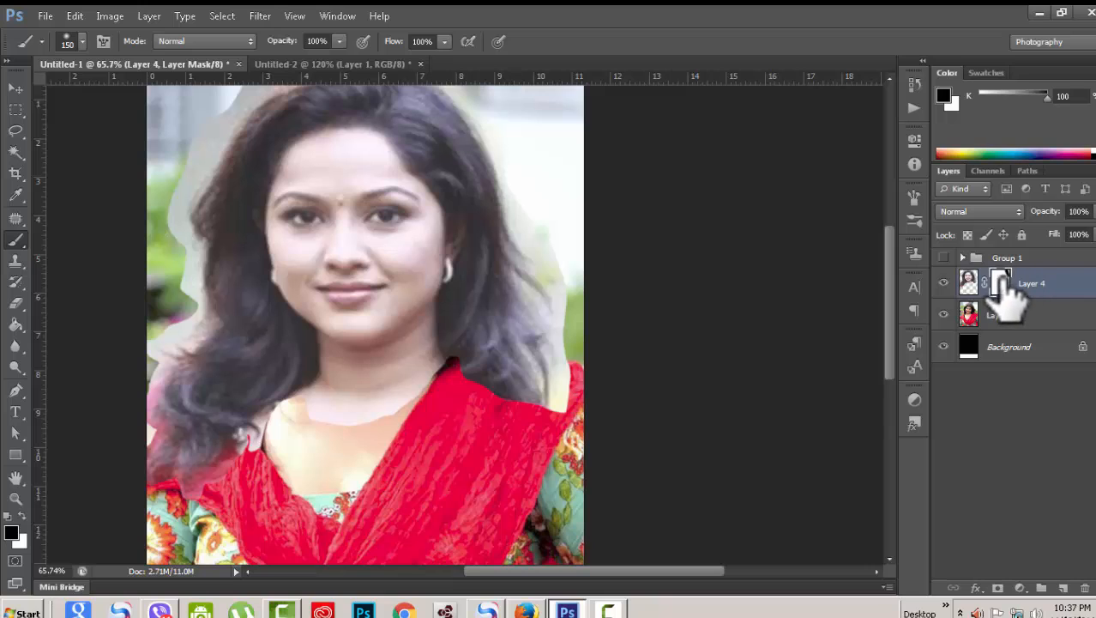
mouse_move(540, 205)
mouse_down()
mouse_move(567, 233)
mouse_move(567, 217)
mouse_move(554, 205)
mouse_move(585, 261)
mouse_up()
mouse_move(556, 225)
mouse_down()
mouse_move(575, 252)
mouse_move(581, 241)
mouse_move(541, 209)
mouse_move(595, 286)
mouse_move(589, 315)
mouse_move(585, 302)
mouse_move(590, 289)
mouse_move(600, 371)
mouse_move(590, 351)
mouse_move(577, 410)
mouse_up()
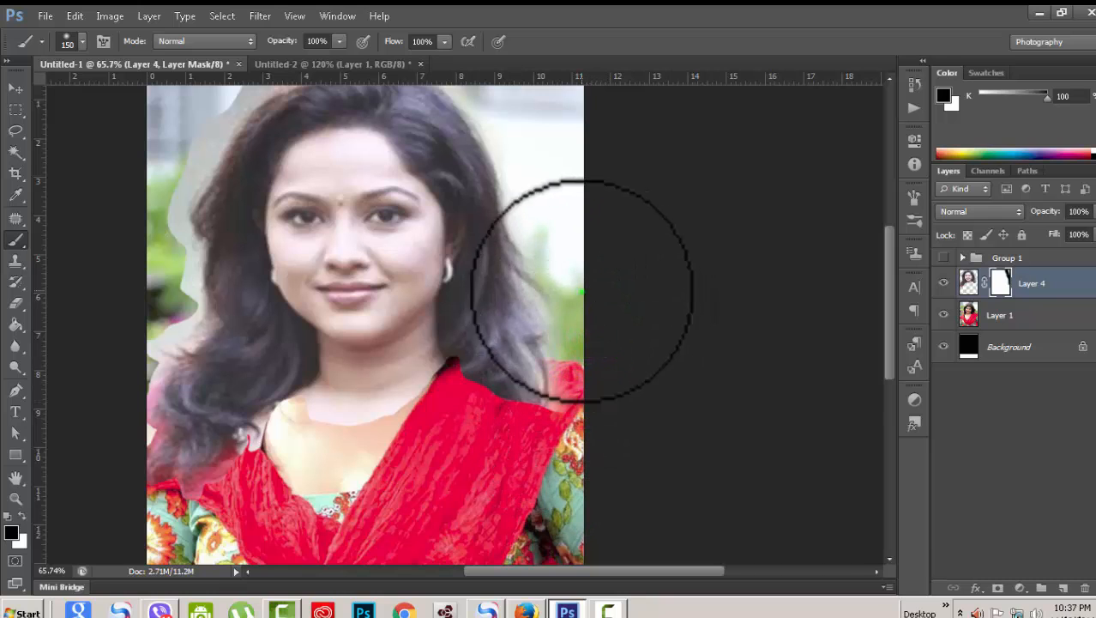
mouse_move(583, 291)
mouse_down()
mouse_move(495, 418)
mouse_move(468, 385)
mouse_move(514, 416)
mouse_move(469, 379)
mouse_move(504, 406)
mouse_move(457, 391)
mouse_move(482, 392)
mouse_move(458, 406)
mouse_move(530, 403)
mouse_move(503, 386)
mouse_move(529, 393)
mouse_move(474, 375)
mouse_move(554, 405)
mouse_move(516, 390)
mouse_move(571, 398)
mouse_move(542, 405)
mouse_move(493, 394)
mouse_move(550, 387)
mouse_move(469, 392)
mouse_up()
Mask out the overlapping head-layer edge across the lower neck and the top of the red scarf.
click(479, 390)
mouse_move(313, 449)
mouse_down()
mouse_move(379, 436)
mouse_move(306, 431)
mouse_move(393, 470)
mouse_move(388, 443)
mouse_move(411, 447)
mouse_move(398, 429)
mouse_move(451, 439)
mouse_move(418, 417)
mouse_move(458, 419)
mouse_move(305, 423)
mouse_move(334, 433)
mouse_up()
click(457, 428)
click(429, 429)
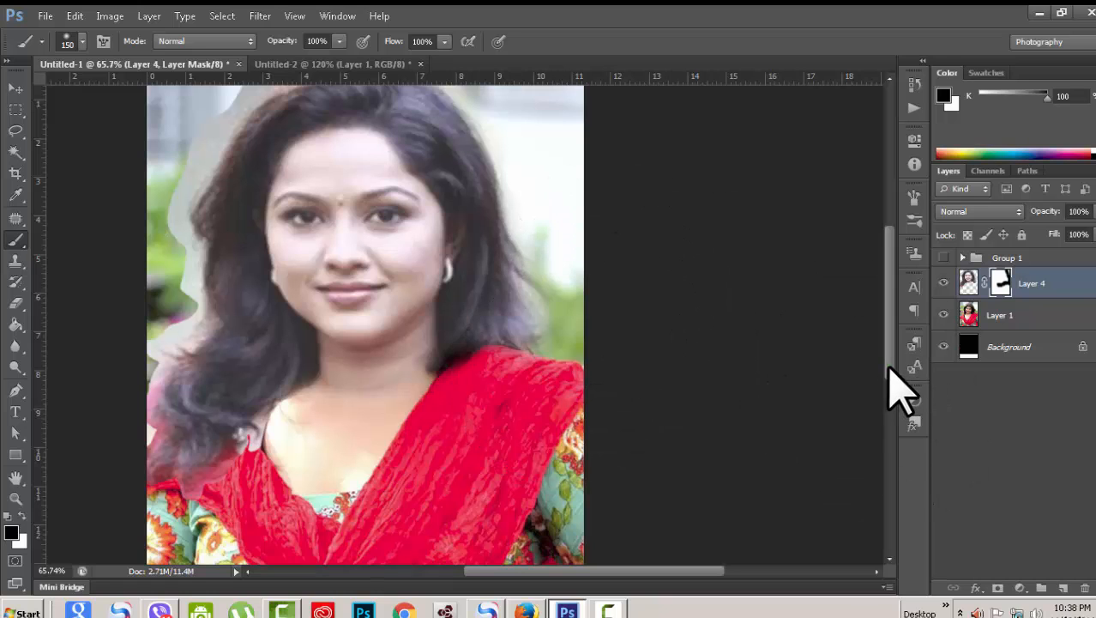
Mask out the pale background remnants above the top of the head.
drag(889, 366, 900, 297)
click(440, 248)
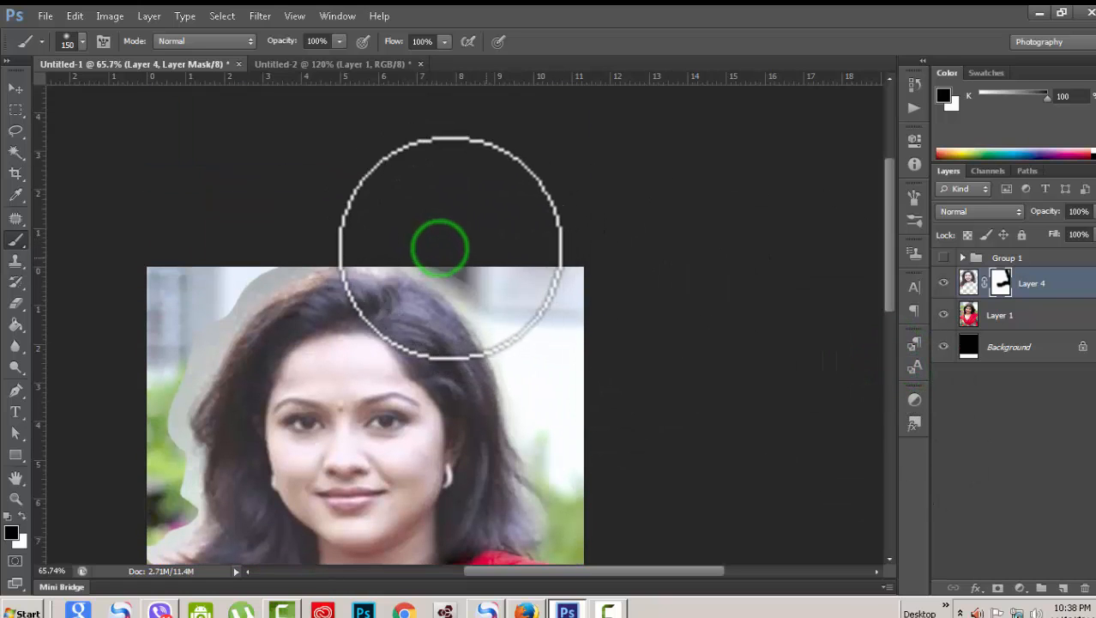
click(473, 261)
click(467, 258)
click(433, 248)
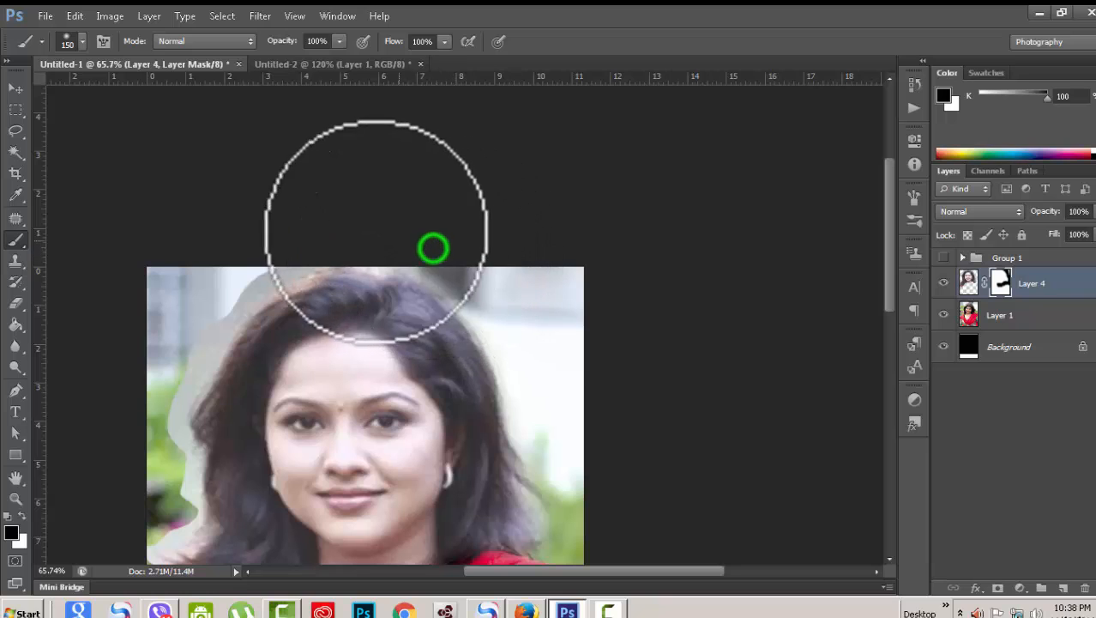
click(368, 227)
click(279, 250)
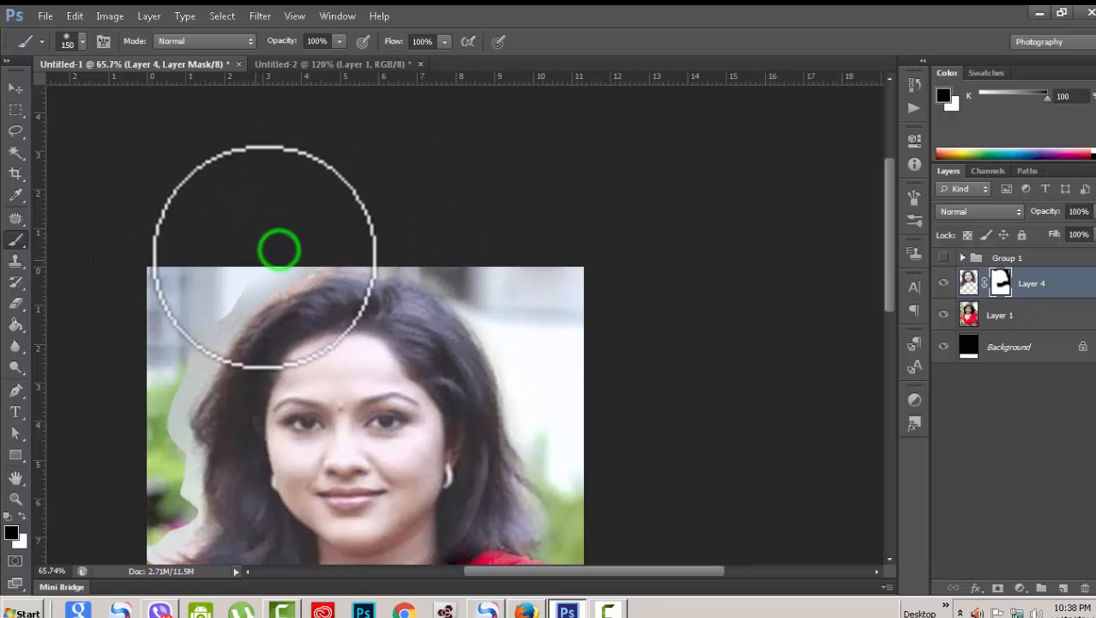
Mask out the pale halo beside the upper left side of the hair.
click(225, 279)
click(226, 293)
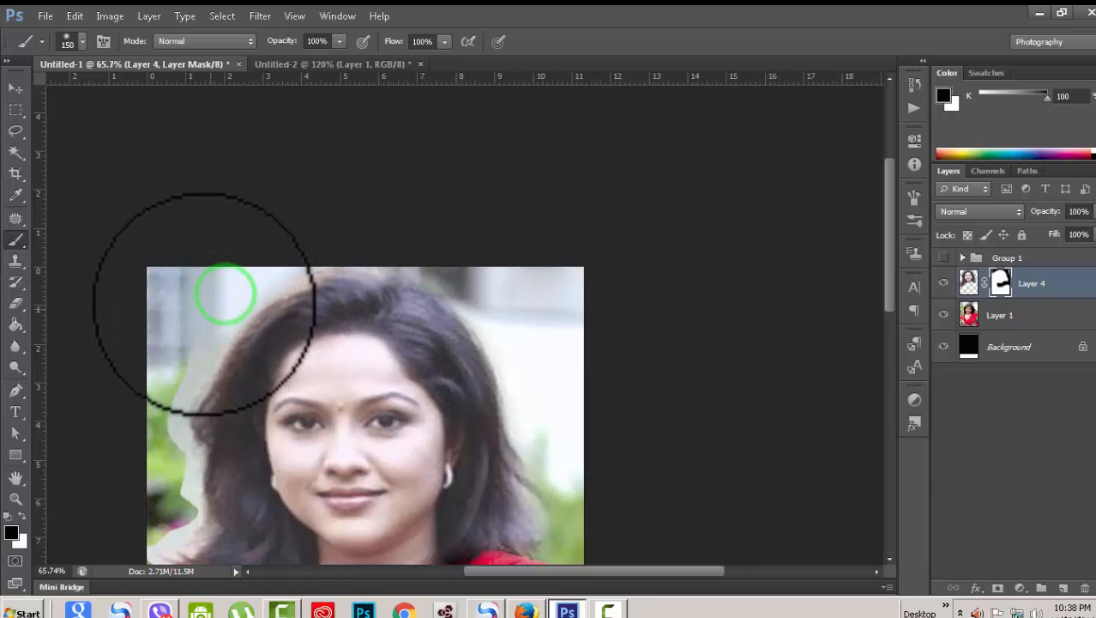
click(203, 312)
click(173, 363)
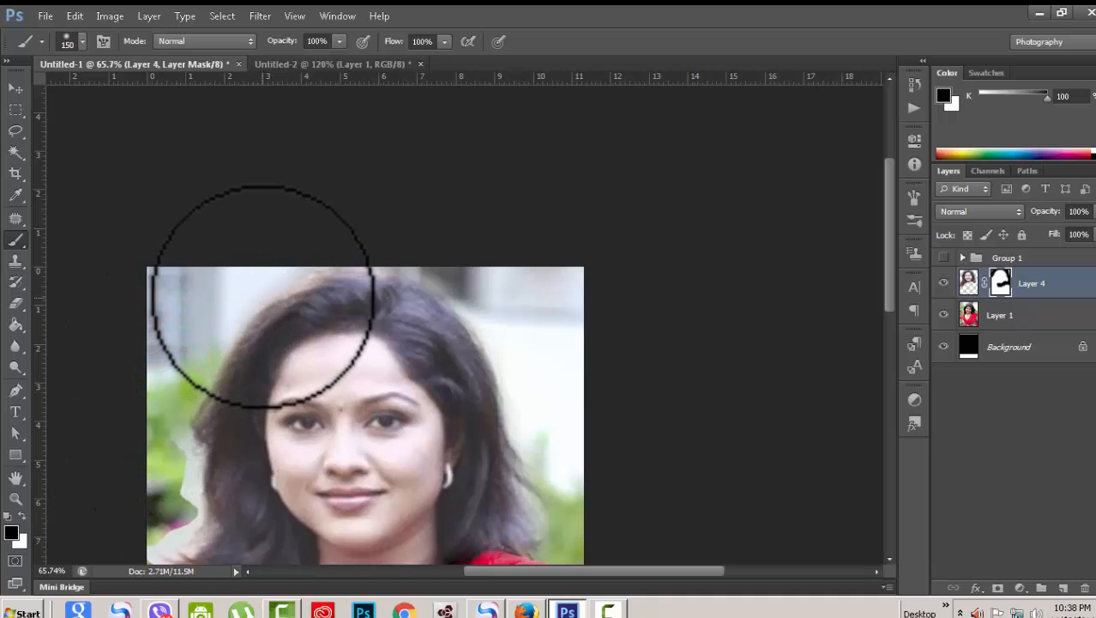
Mask away part of the upper left hair with black and paint it back in with white.
click(261, 297)
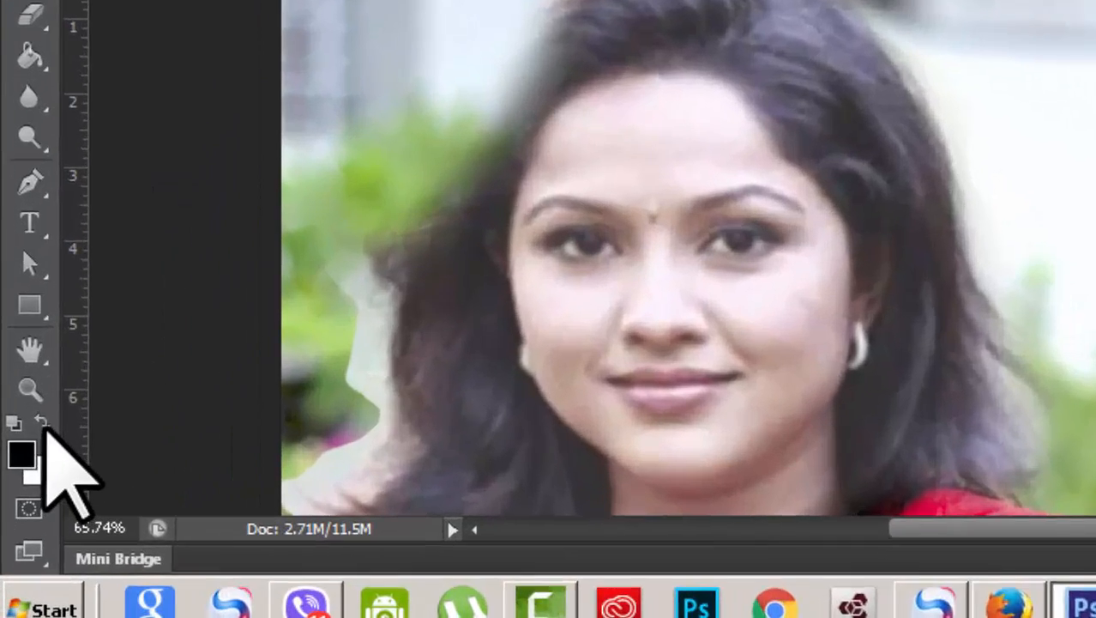
click(41, 422)
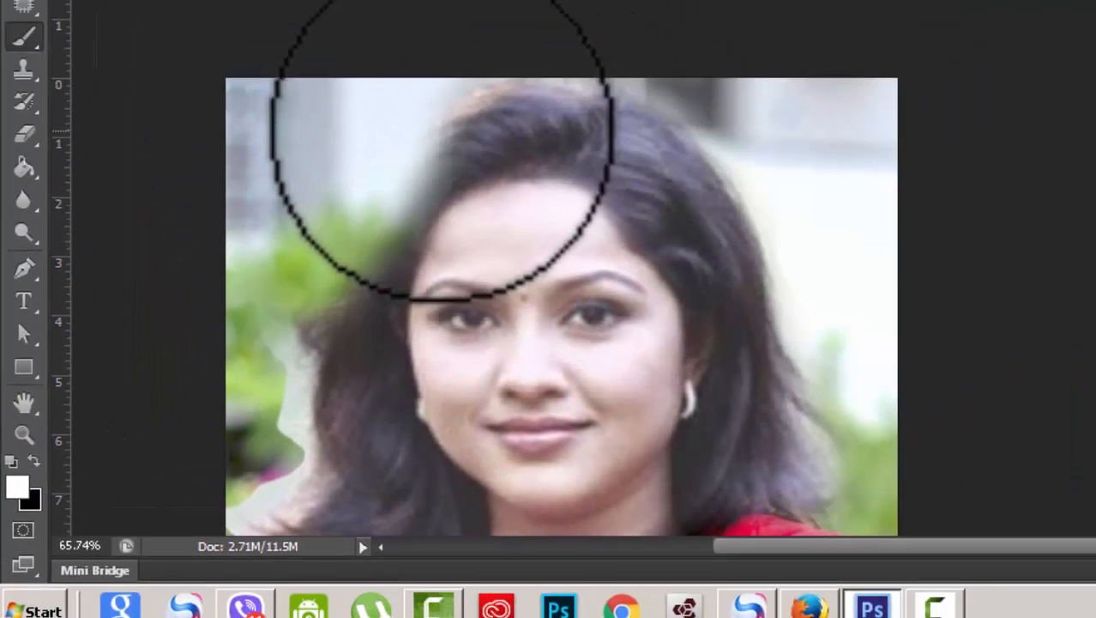
click(427, 142)
mouse_move(357, 216)
mouse_down()
mouse_move(340, 247)
mouse_move(352, 223)
mouse_move(340, 348)
mouse_move(334, 333)
mouse_up()
click(311, 314)
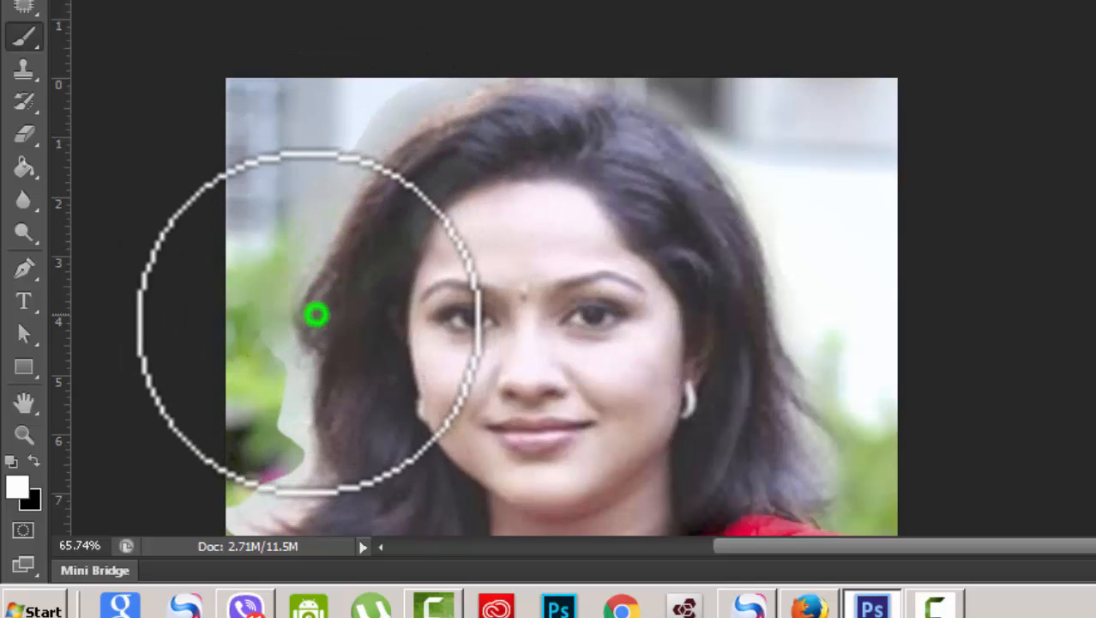
Switch back to black and mask out the halo along the left side of the hair from the crown downward.
click(35, 459)
mouse_move(430, 44)
mouse_down()
mouse_move(478, 41)
mouse_move(427, 62)
mouse_up()
mouse_move(367, 83)
mouse_down()
mouse_move(267, 181)
mouse_move(207, 297)
mouse_up()
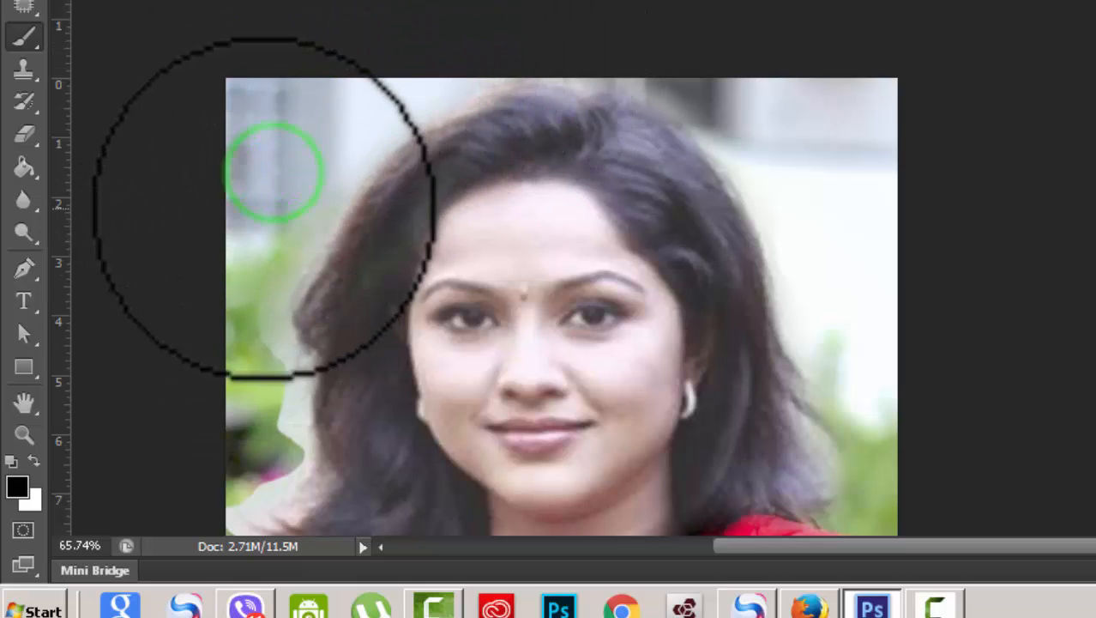
drag(252, 240, 215, 335)
mouse_move(244, 278)
mouse_down()
mouse_move(227, 342)
mouse_move(257, 404)
mouse_move(251, 398)
mouse_up()
drag(255, 360, 243, 400)
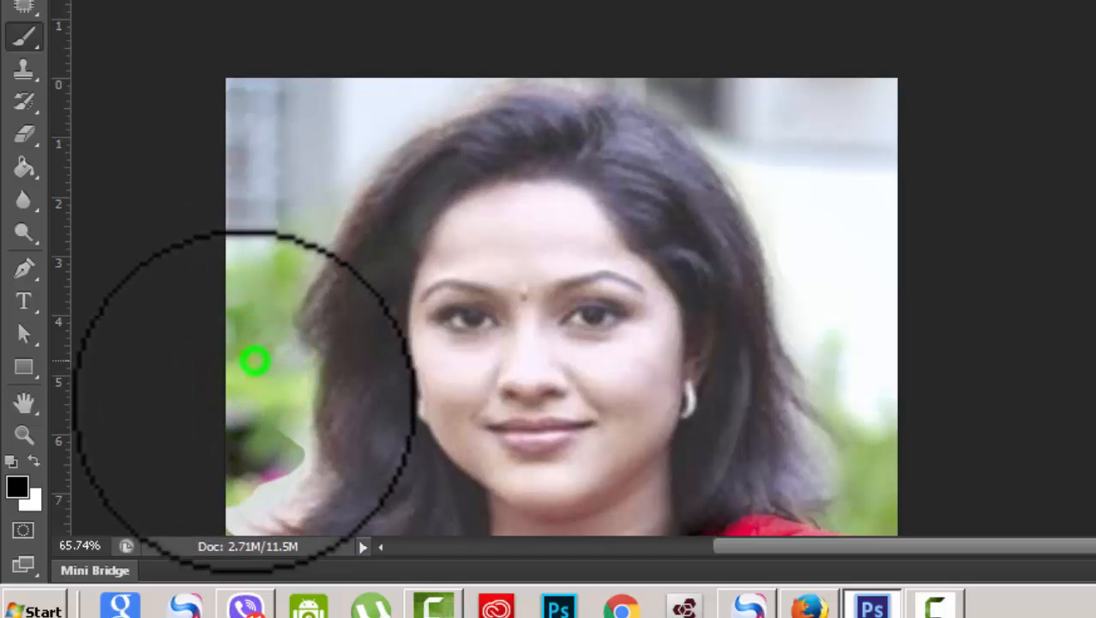
drag(250, 253, 235, 401)
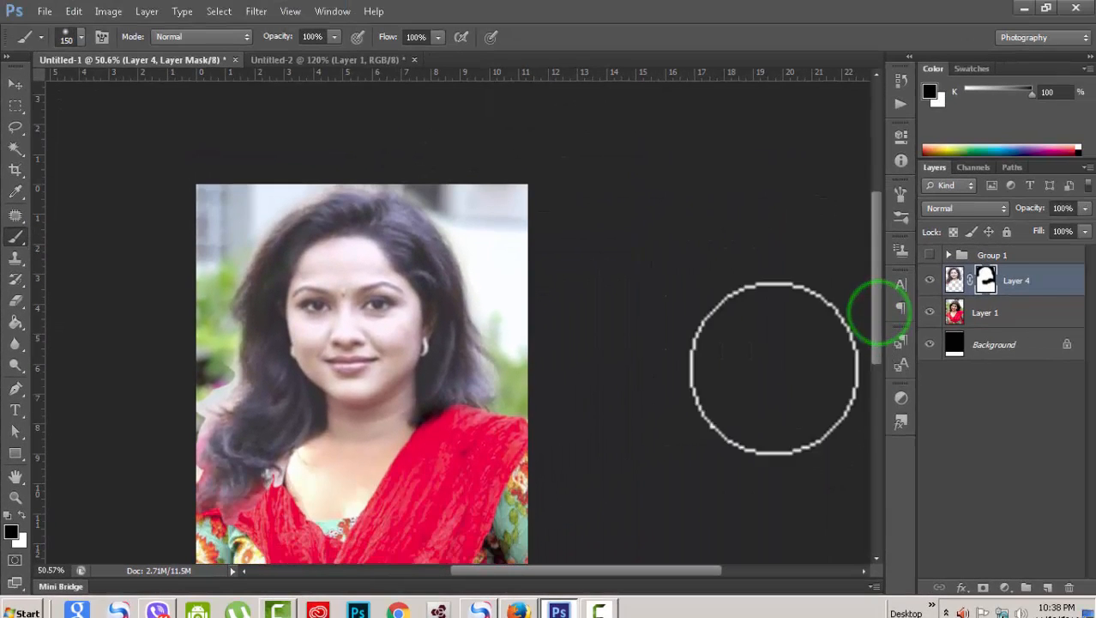
Mask out the leftover edges around the neckline, the red scarf and the lower left hair ends.
drag(309, 479, 284, 489)
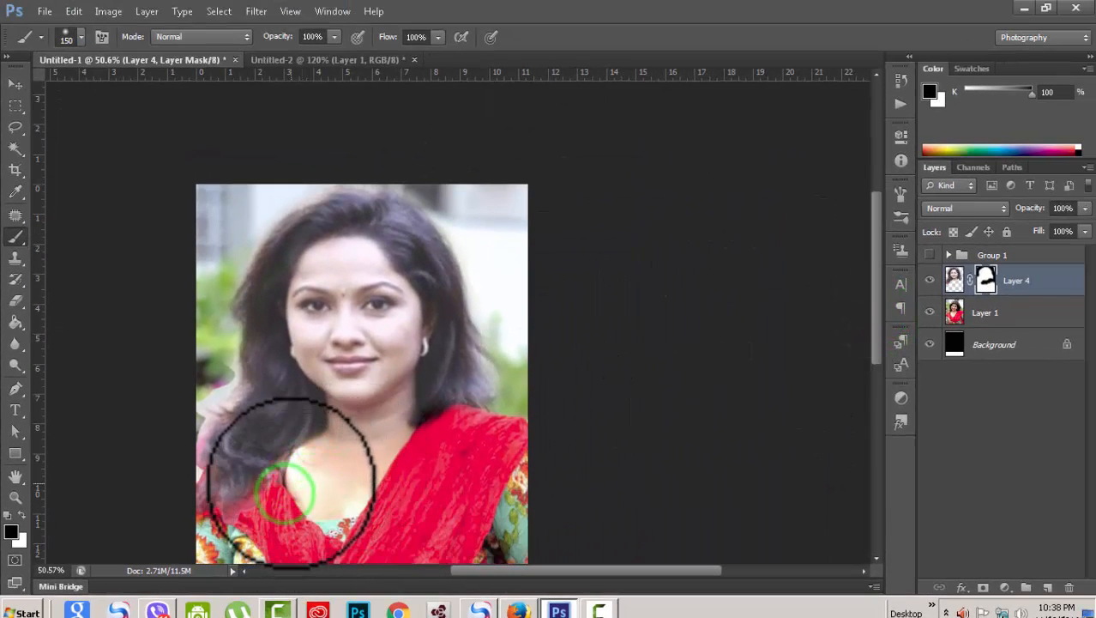
click(303, 477)
click(391, 496)
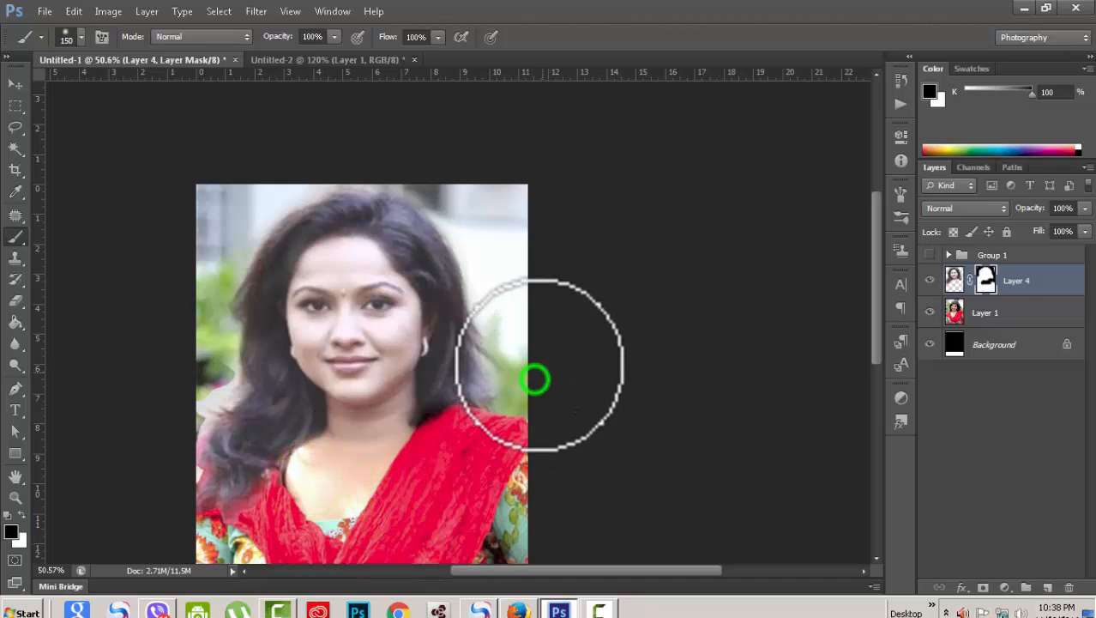
click(553, 396)
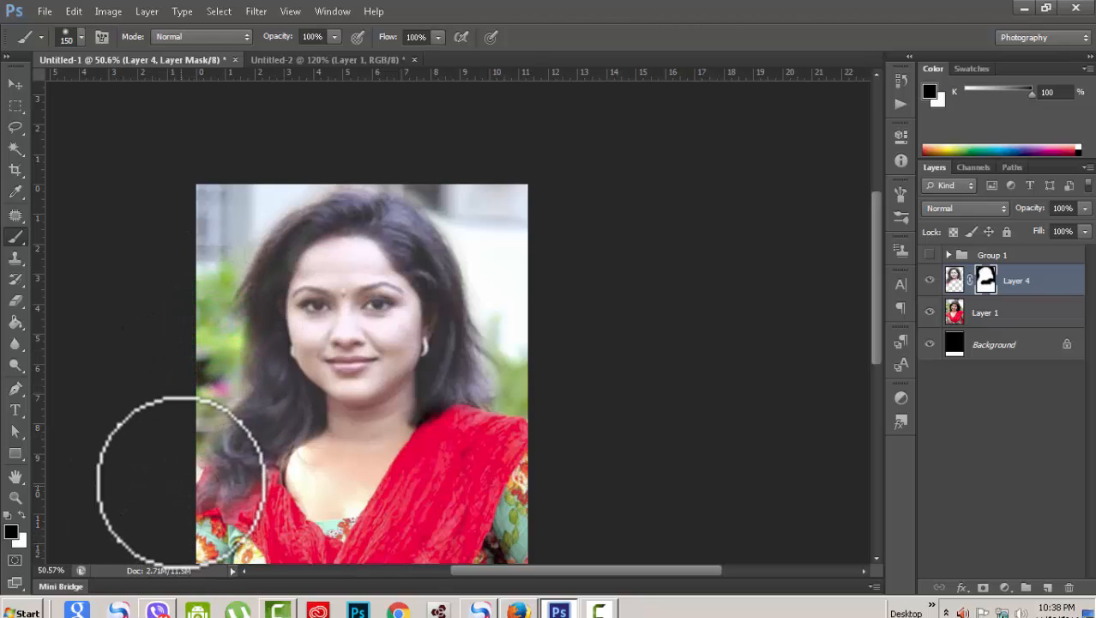
drag(182, 450, 201, 397)
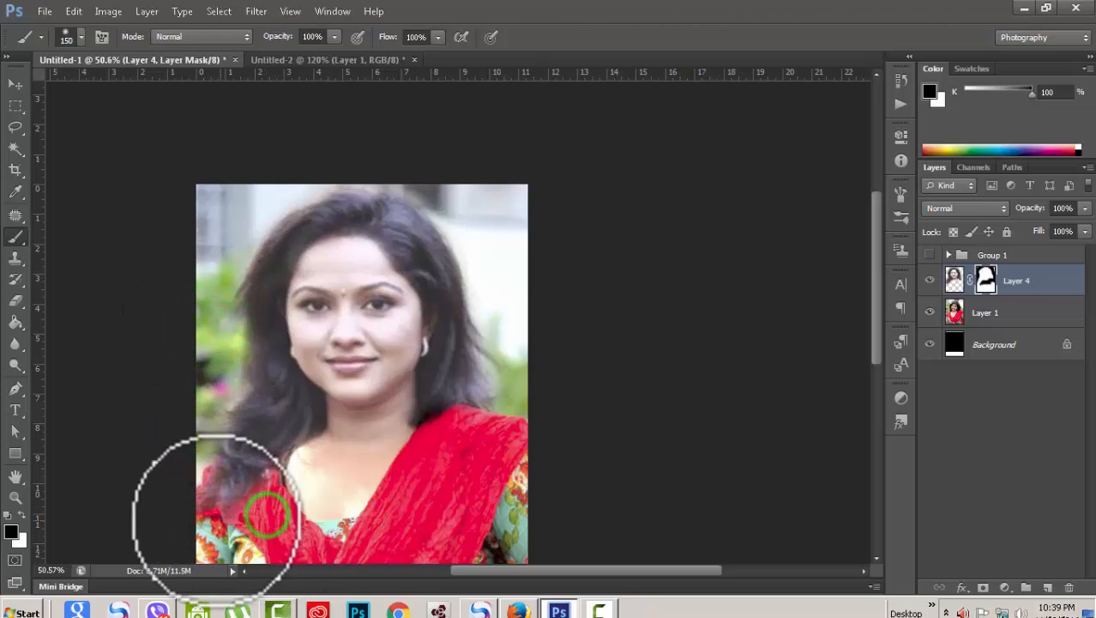
mouse_move(314, 481)
mouse_down()
mouse_move(400, 465)
mouse_move(366, 459)
mouse_move(337, 503)
mouse_move(348, 513)
mouse_move(208, 530)
mouse_move(182, 514)
mouse_move(192, 449)
mouse_move(178, 447)
mouse_move(211, 376)
mouse_move(197, 335)
mouse_move(203, 308)
mouse_move(201, 365)
mouse_up()
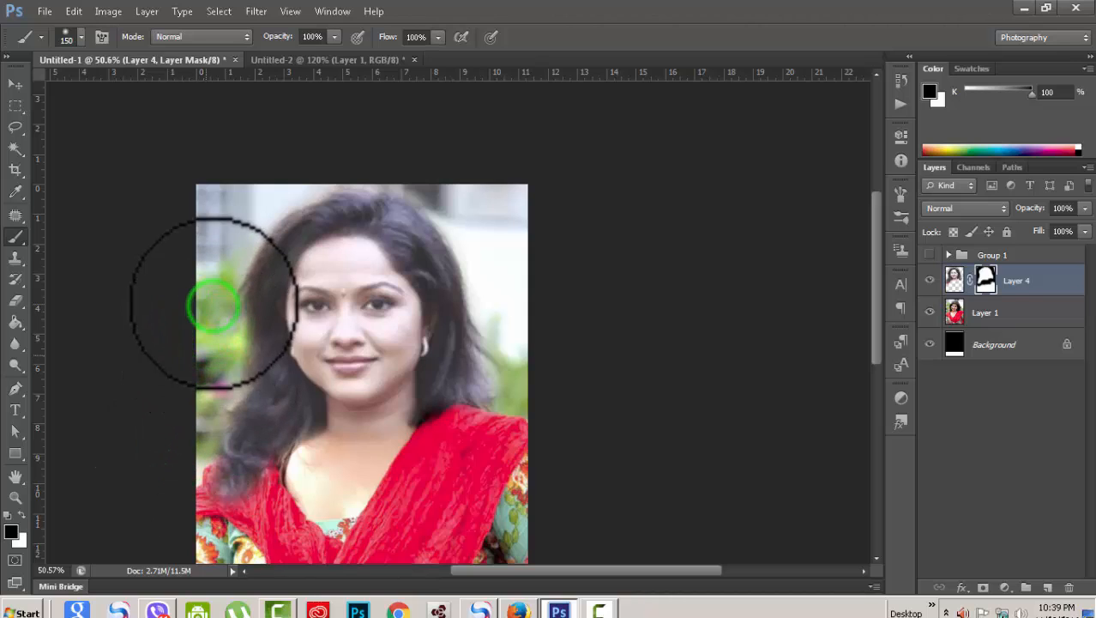
Try masking the middle of the face with black, restore it with white, and touch up the neckline mask.
click(348, 351)
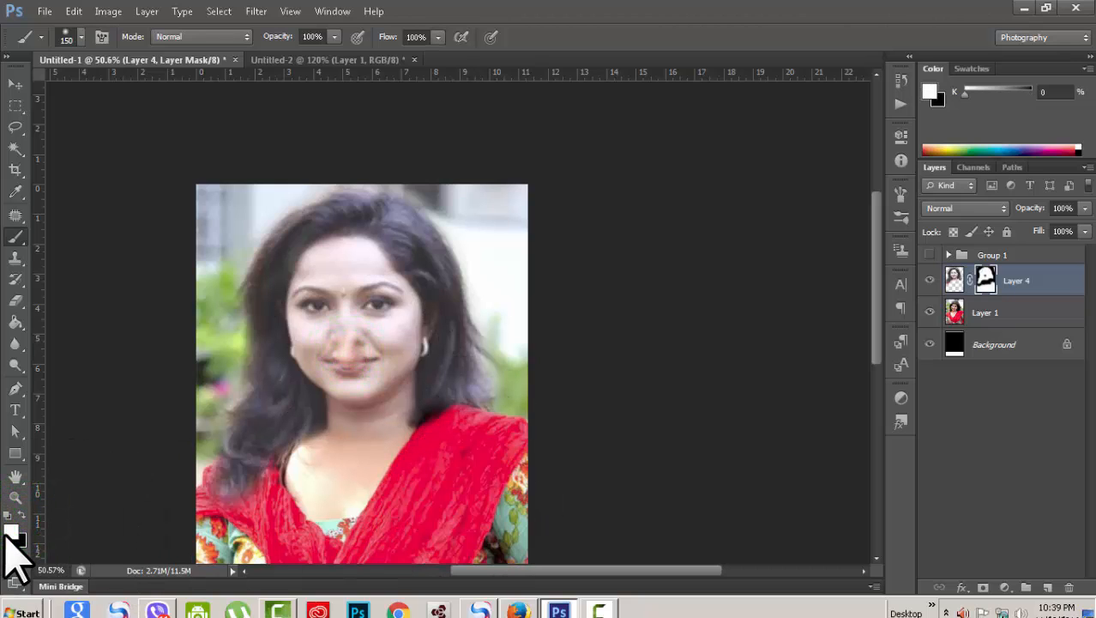
mouse_move(342, 339)
mouse_down()
mouse_move(345, 370)
mouse_move(349, 303)
mouse_move(342, 388)
mouse_move(346, 318)
mouse_move(361, 405)
mouse_move(346, 400)
mouse_move(350, 358)
mouse_move(358, 423)
mouse_move(384, 391)
mouse_up()
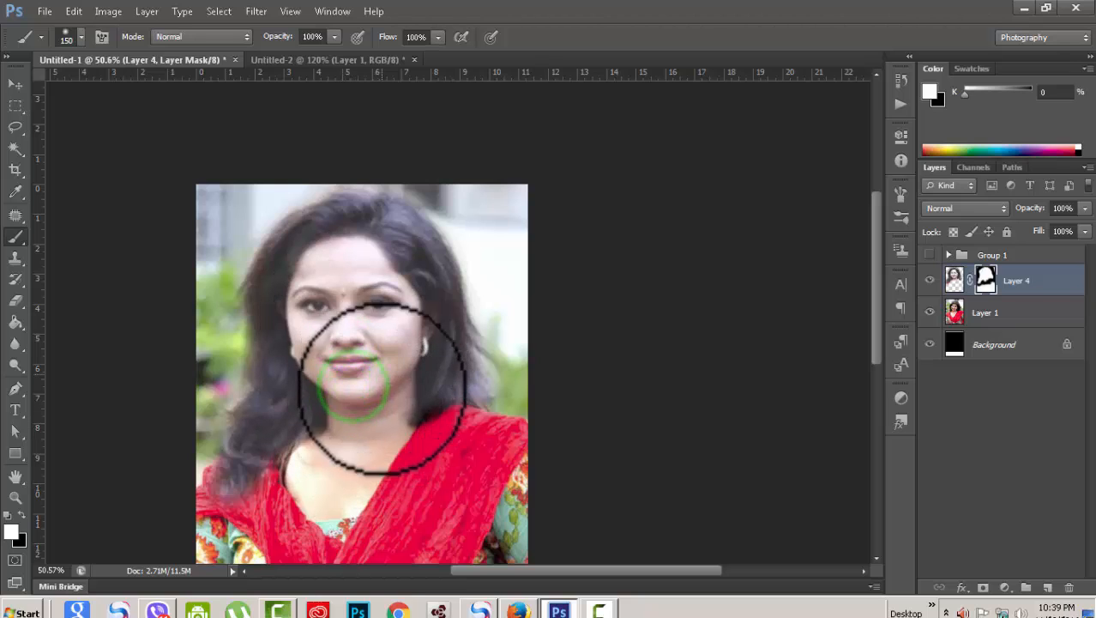
click(342, 457)
click(378, 471)
click(337, 487)
click(368, 461)
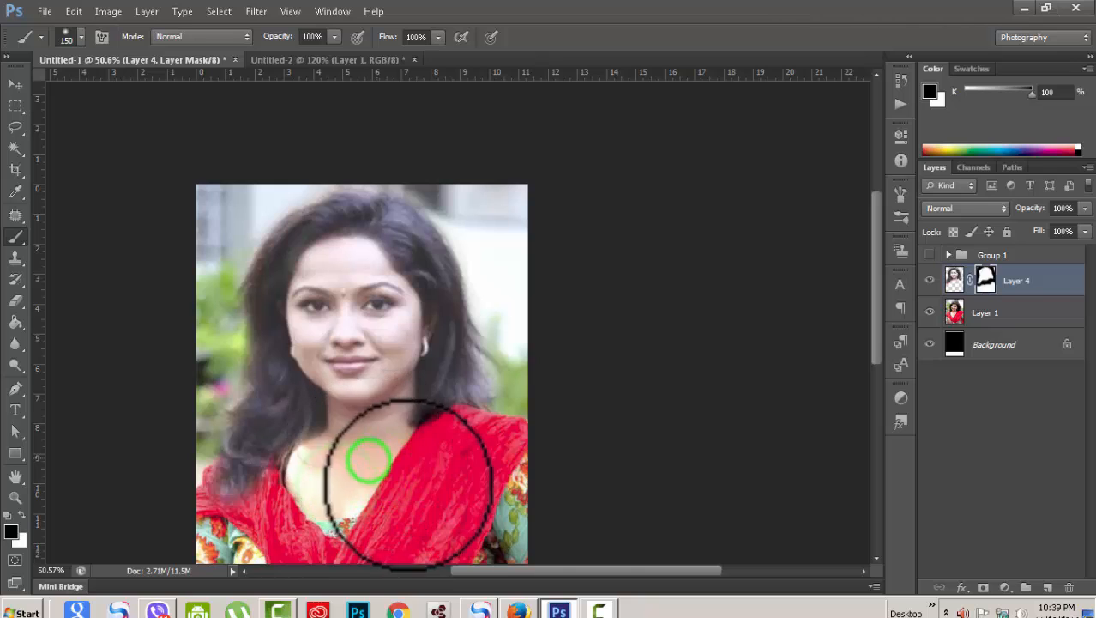
Compare the blended head with the original by hiding and showing Layer 4, and inspect the hair, neck and scarf edges.
scroll(606, 429, down, 3)
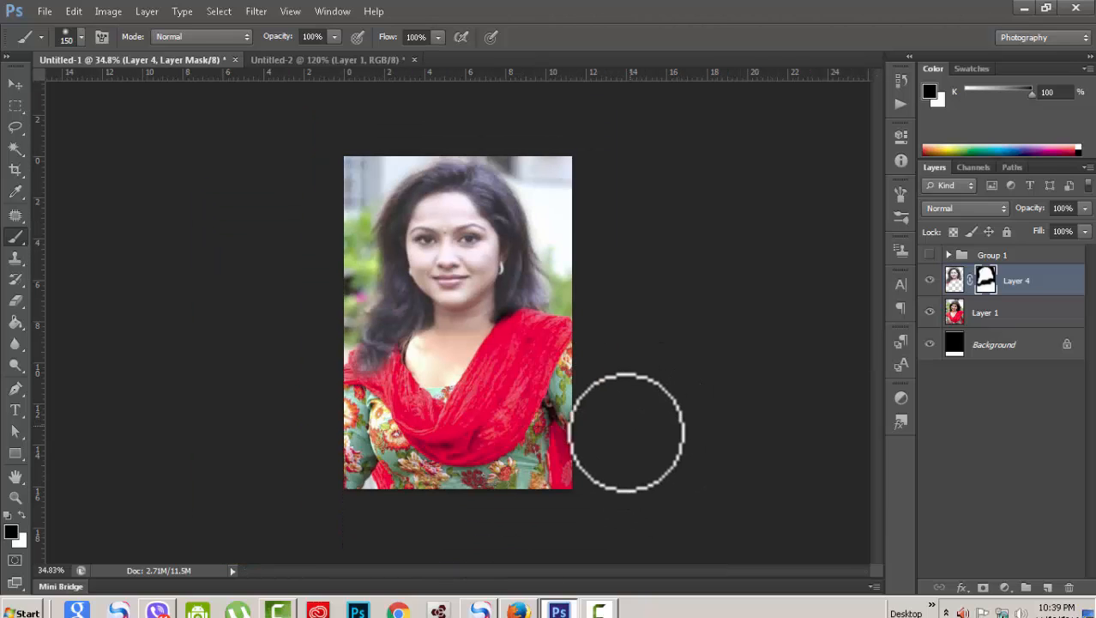
scroll(589, 510, up, 2)
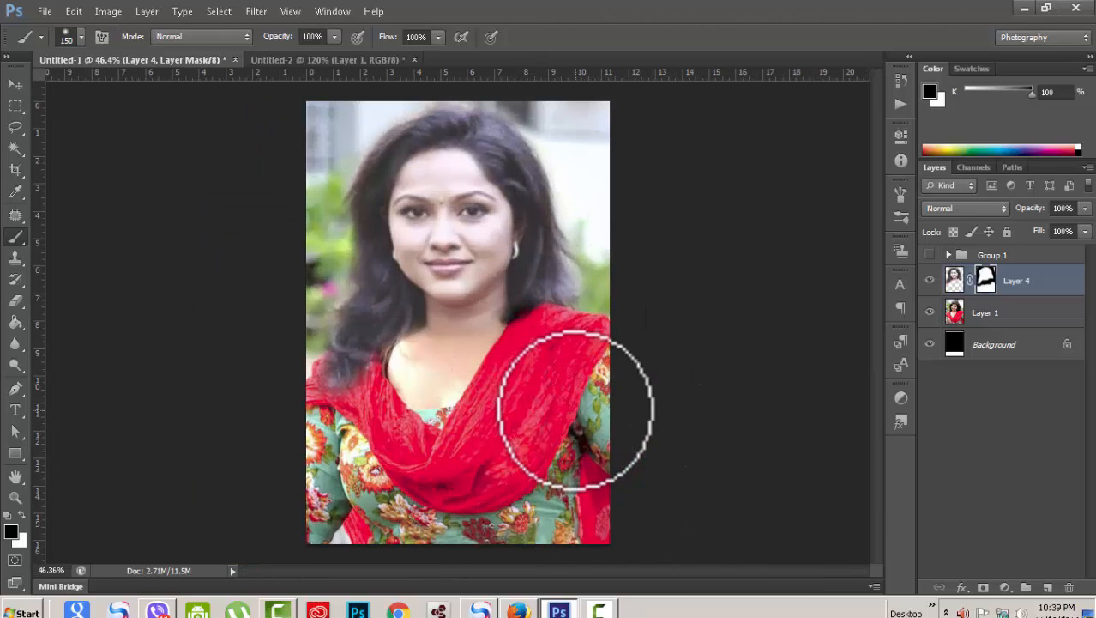
scroll(574, 410, up, 2)
scroll(551, 342, down, 3)
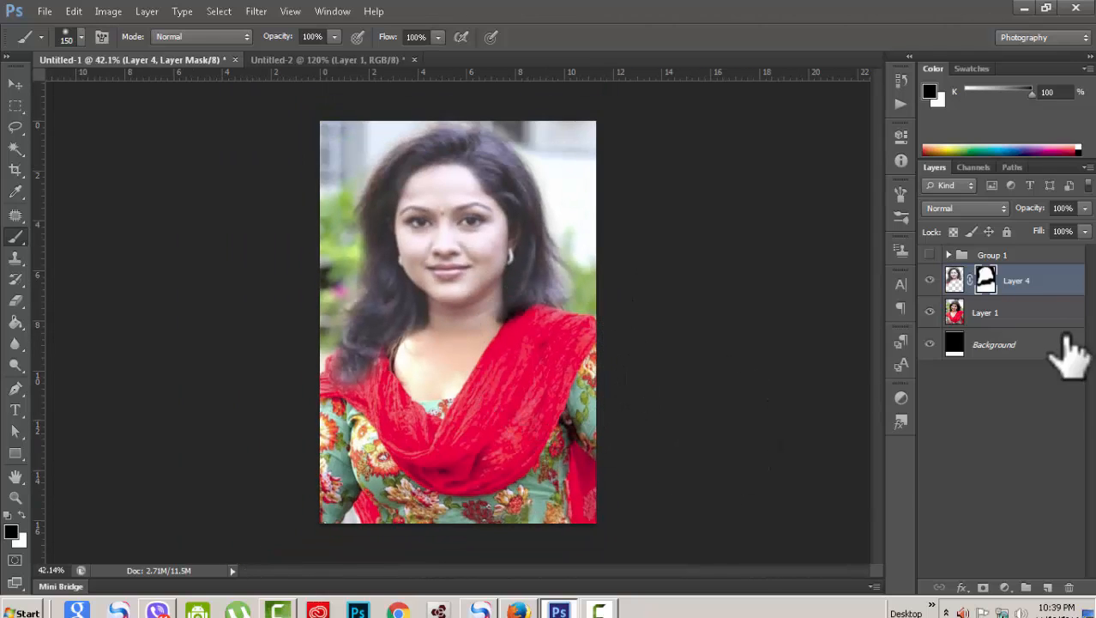
click(930, 281)
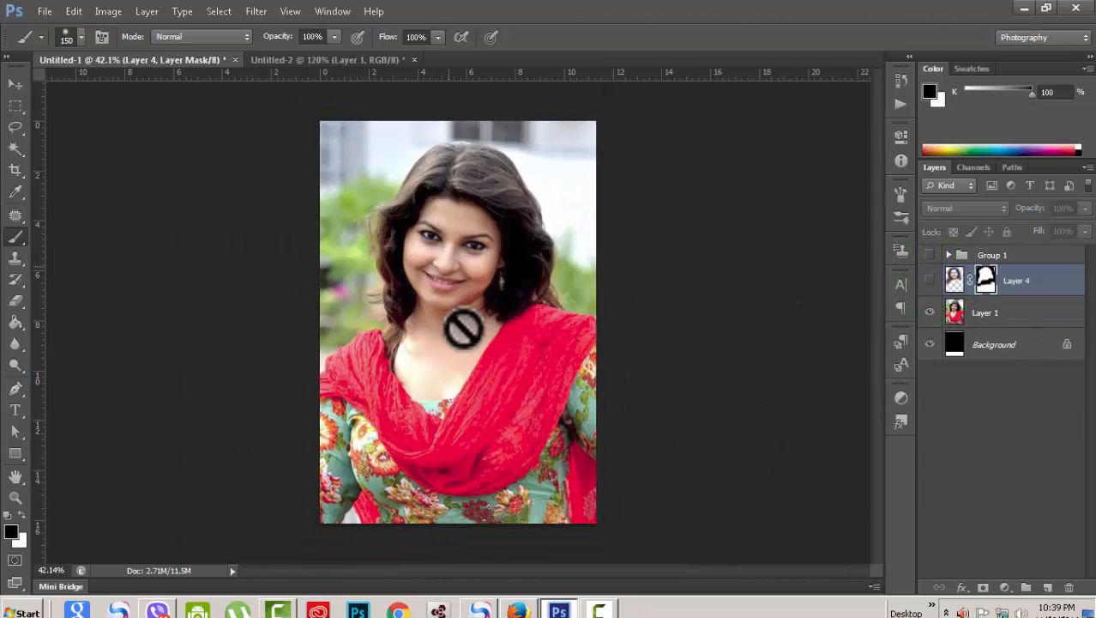
click(931, 280)
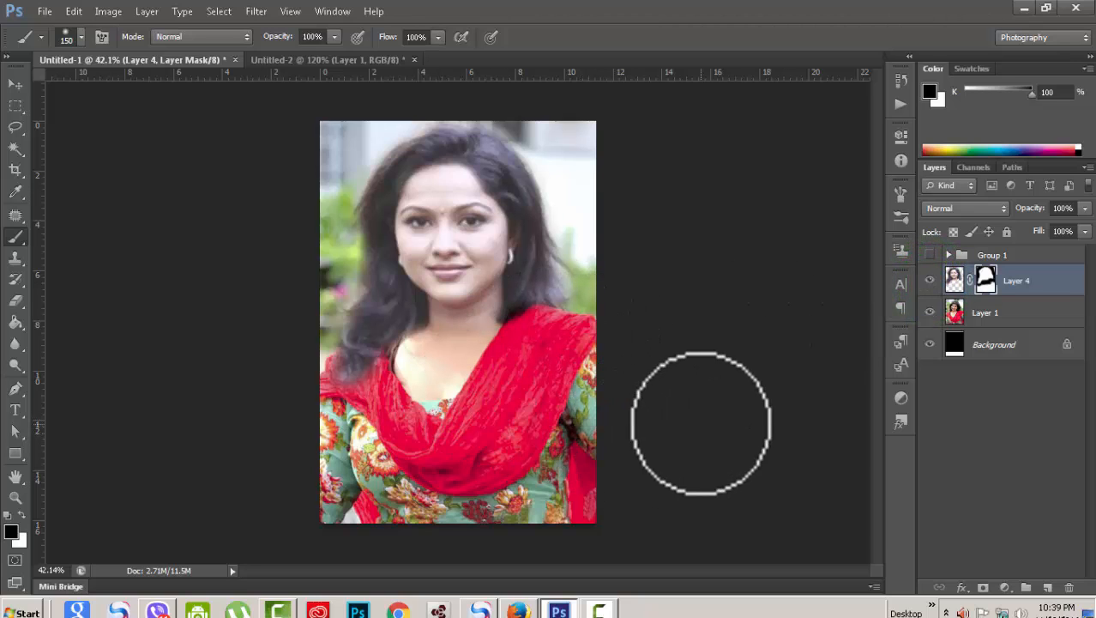
scroll(701, 420, up, 2)
scroll(702, 419, down, 1)
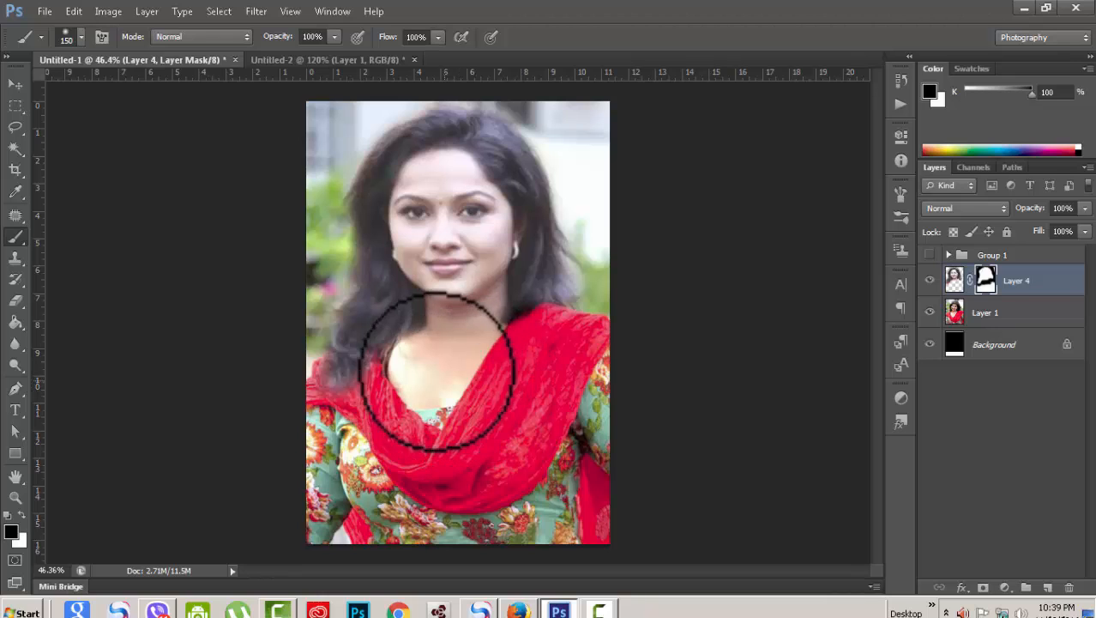
scroll(446, 391, up, 3)
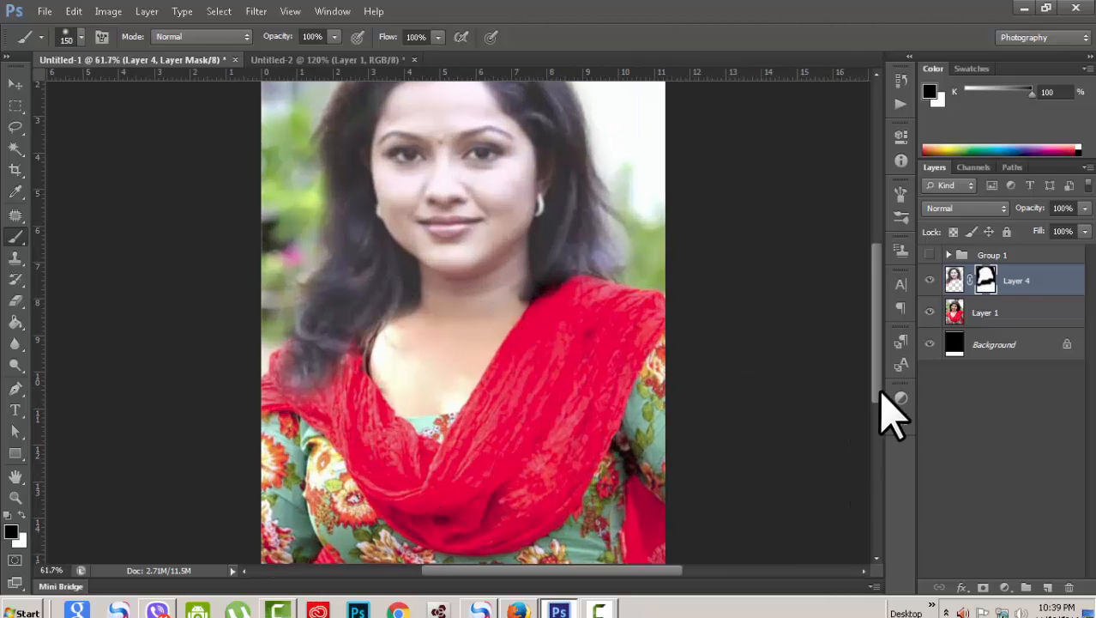
drag(876, 394, 873, 373)
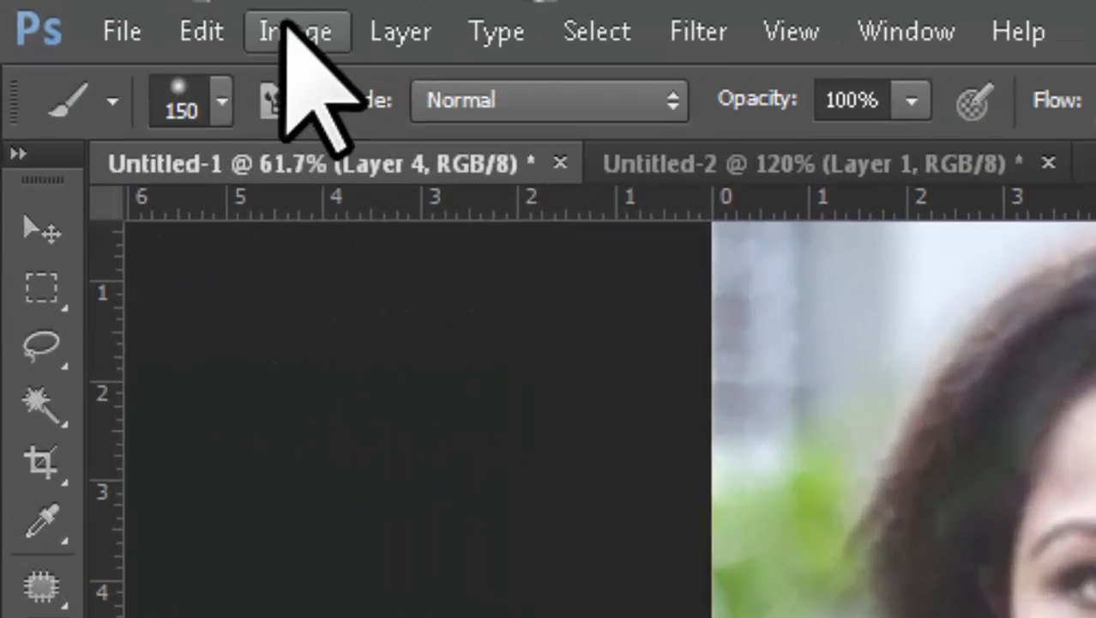
Start Match Color on Layer 4, with Untitled-1 as the source document and Layer 1 as the source layer.
click(291, 31)
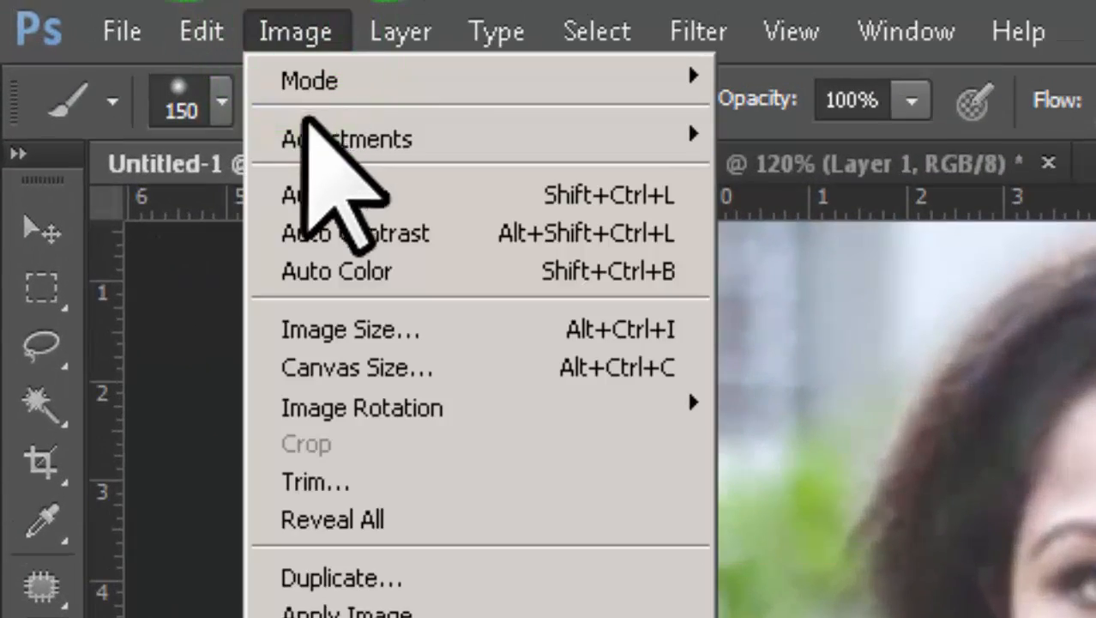
mouse_move(498, 145)
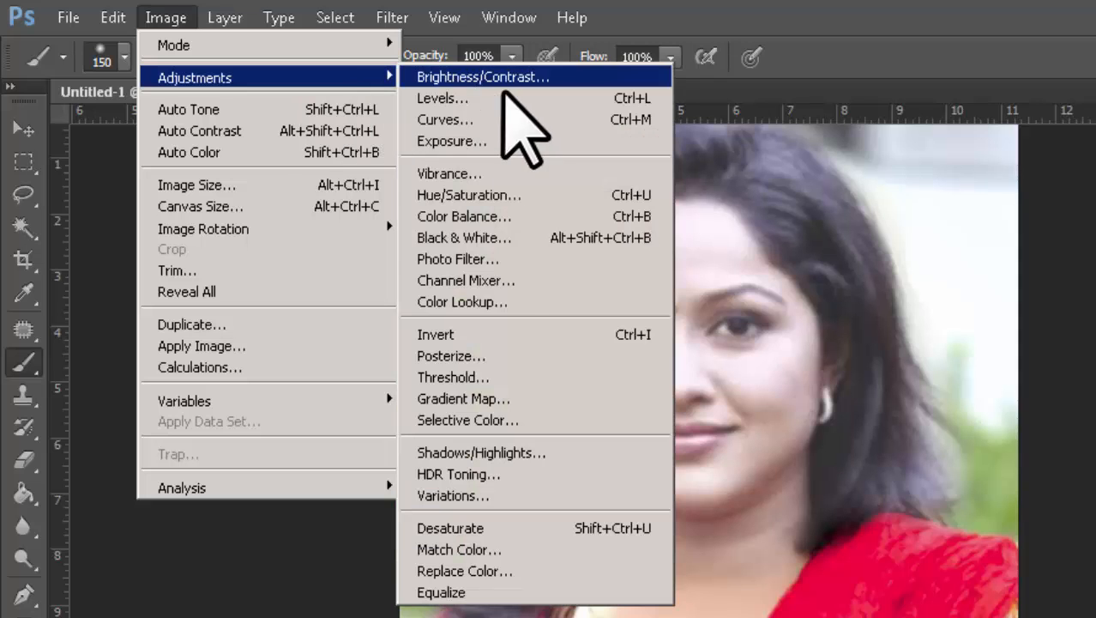
click(523, 549)
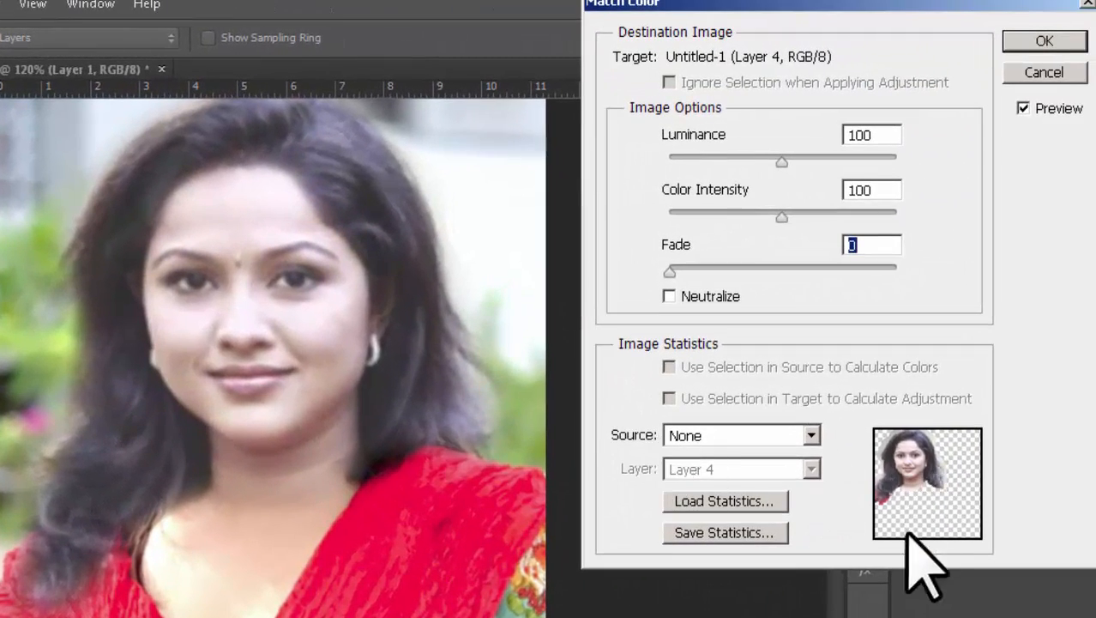
drag(969, 4, 487, 25)
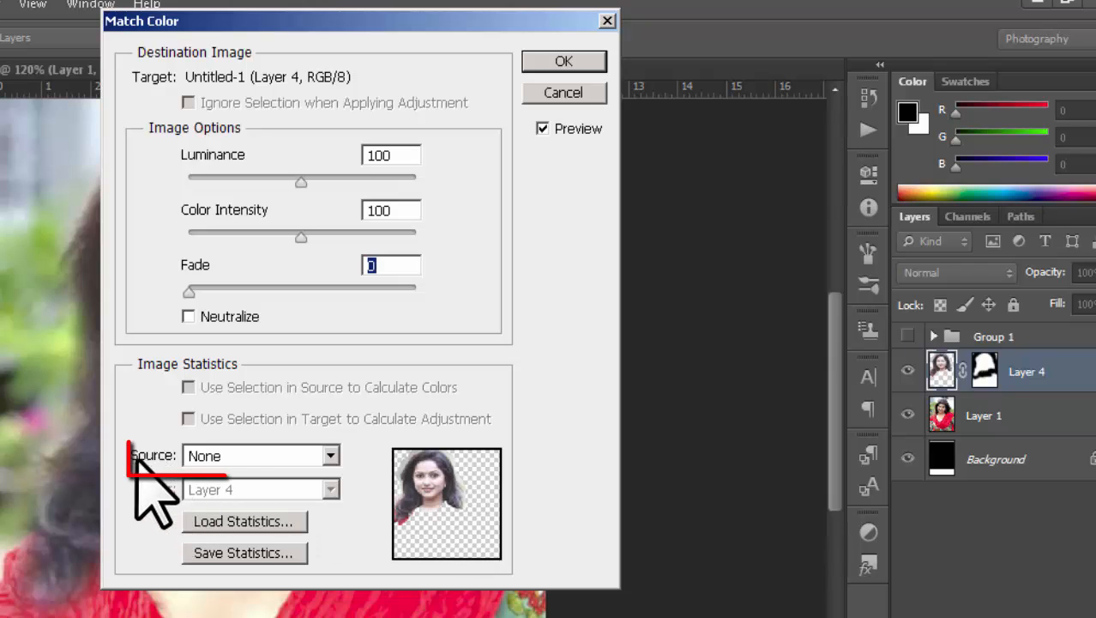
click(330, 457)
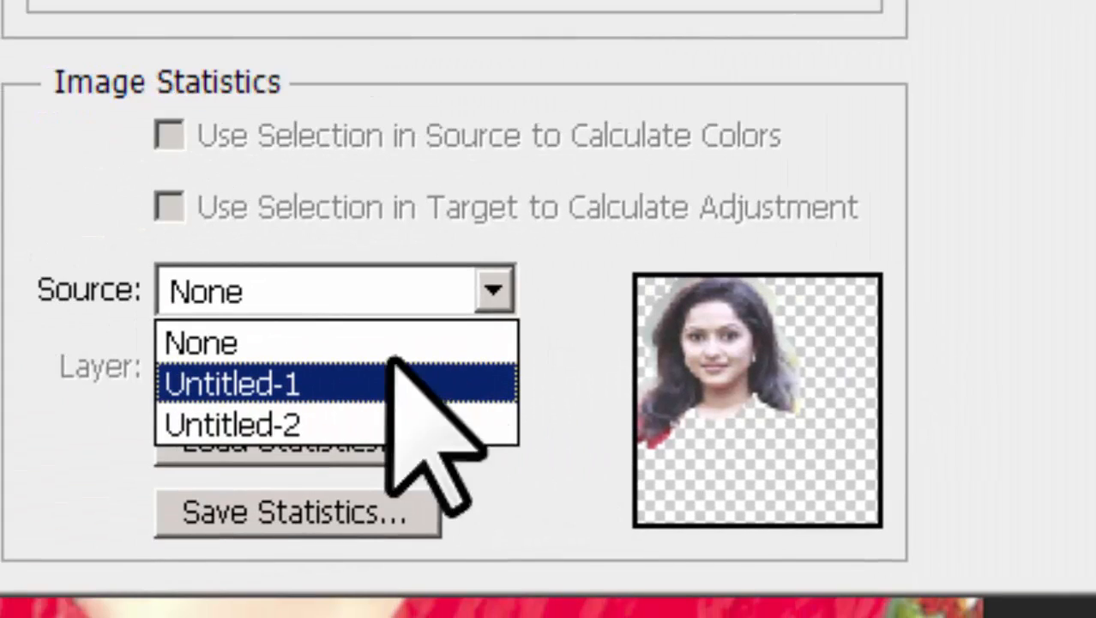
click(319, 384)
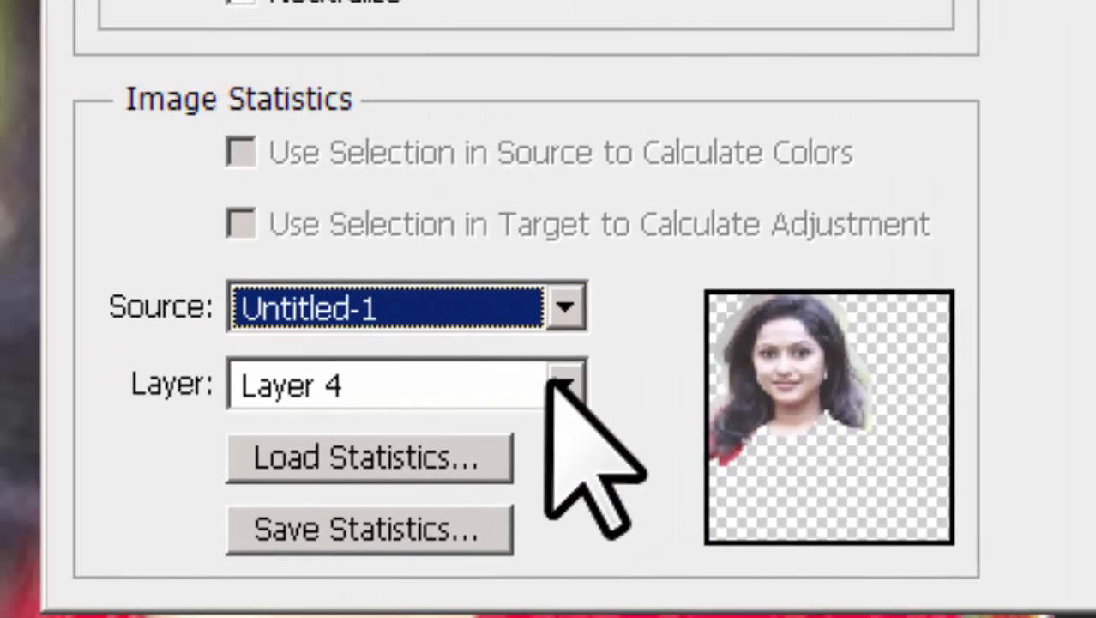
click(557, 378)
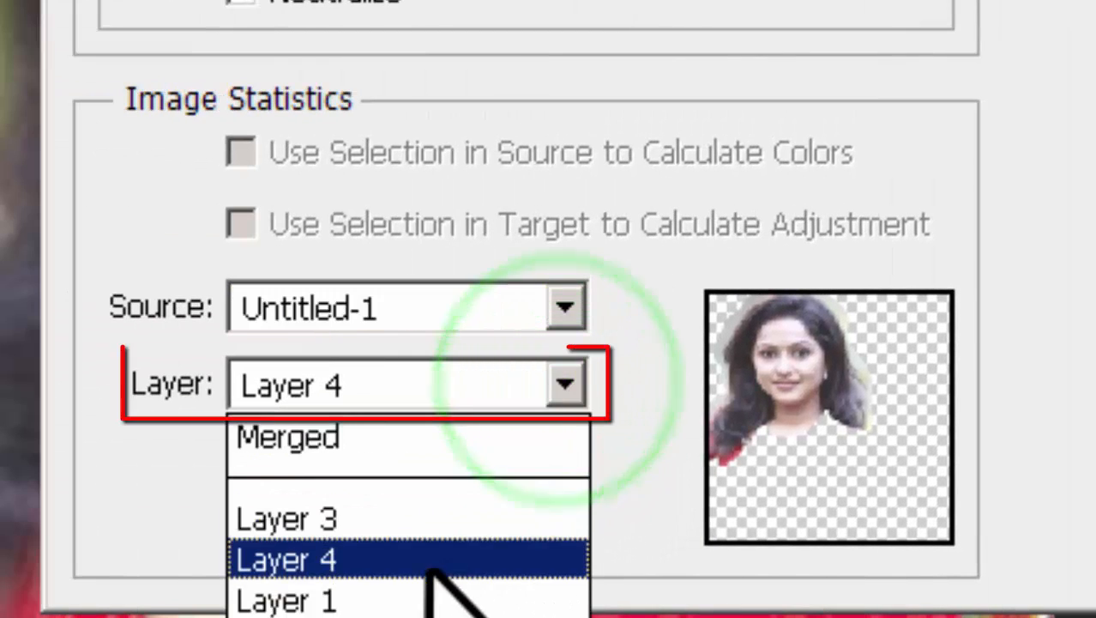
click(433, 598)
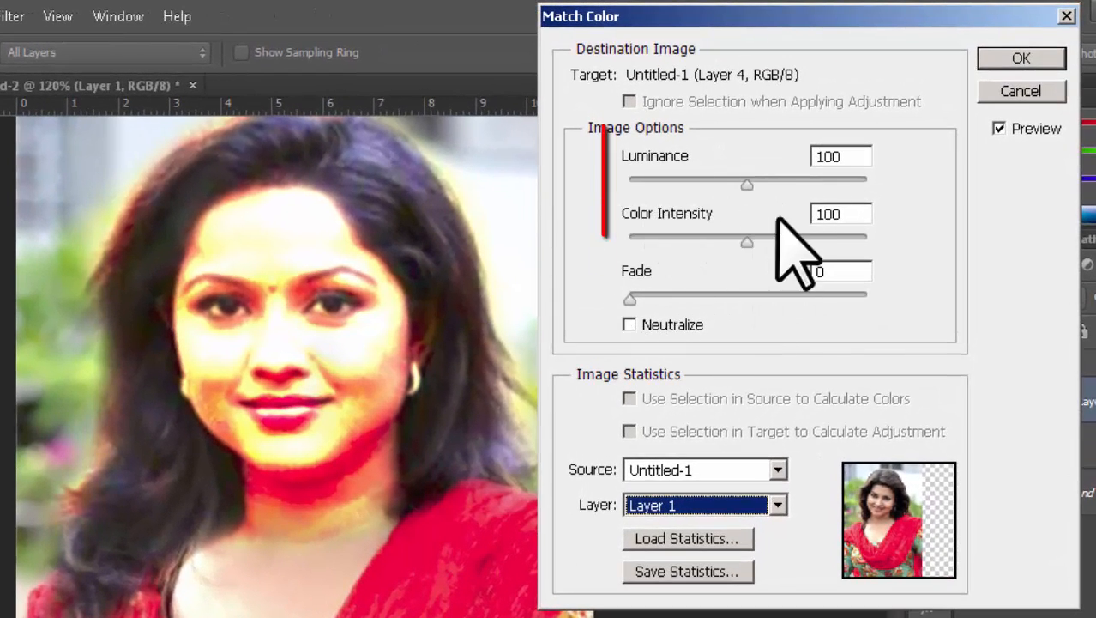
Set the Match Color fade to 25 and turn on Neutralize to remove the head's colour cast.
drag(629, 299, 689, 298)
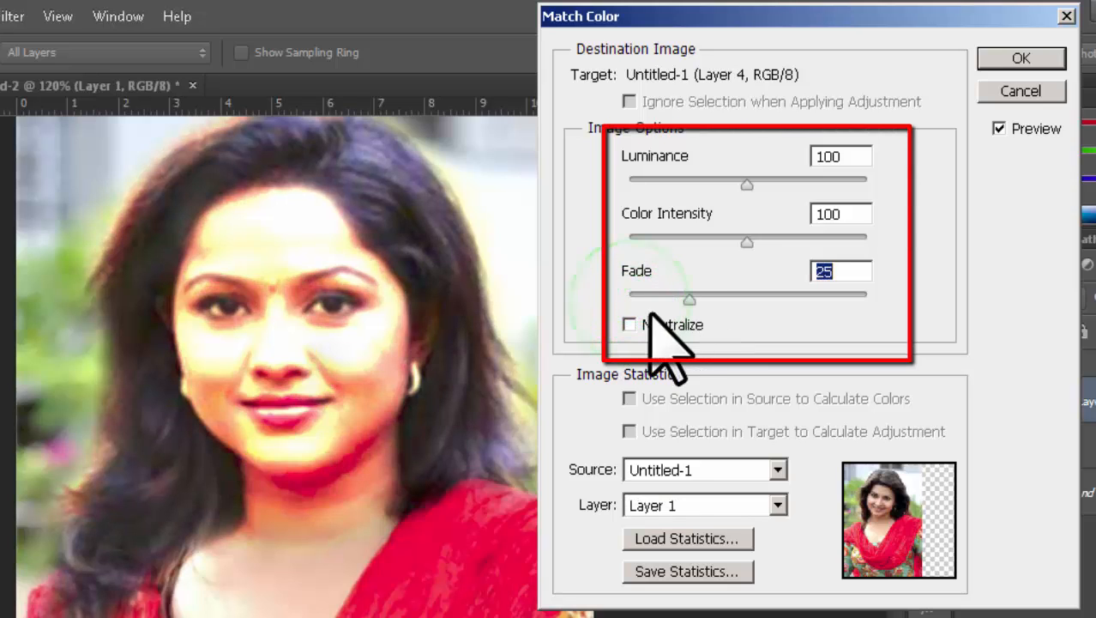
click(630, 325)
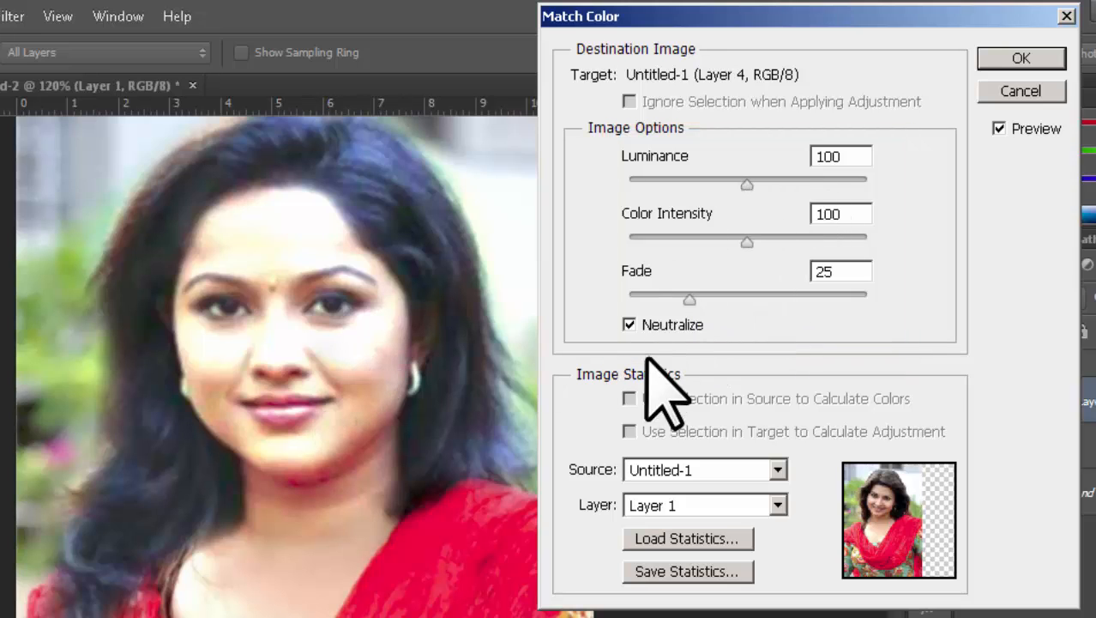
click(630, 325)
click(630, 325)
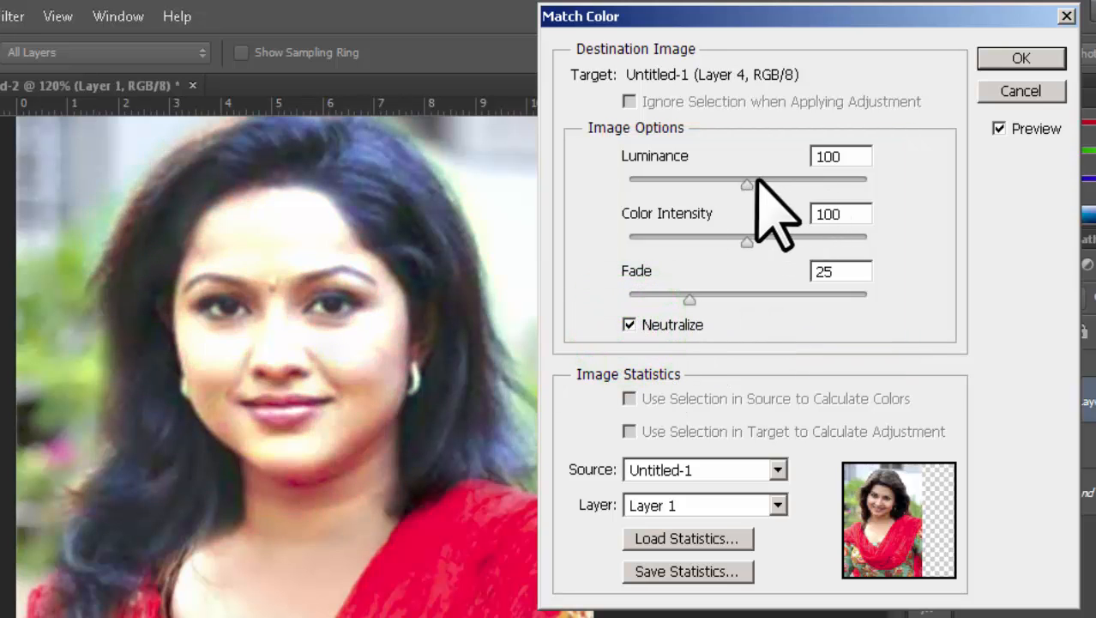
Adjust the colour match to luminance 53, color intensity 93 and fade 20.
drag(747, 182, 676, 183)
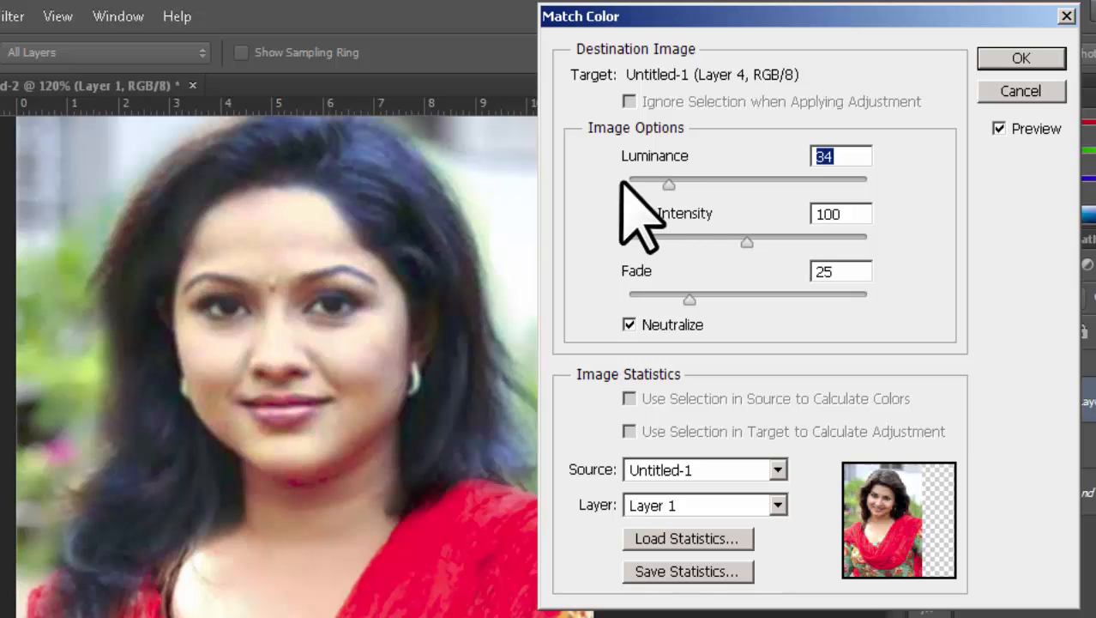
drag(665, 185, 699, 184)
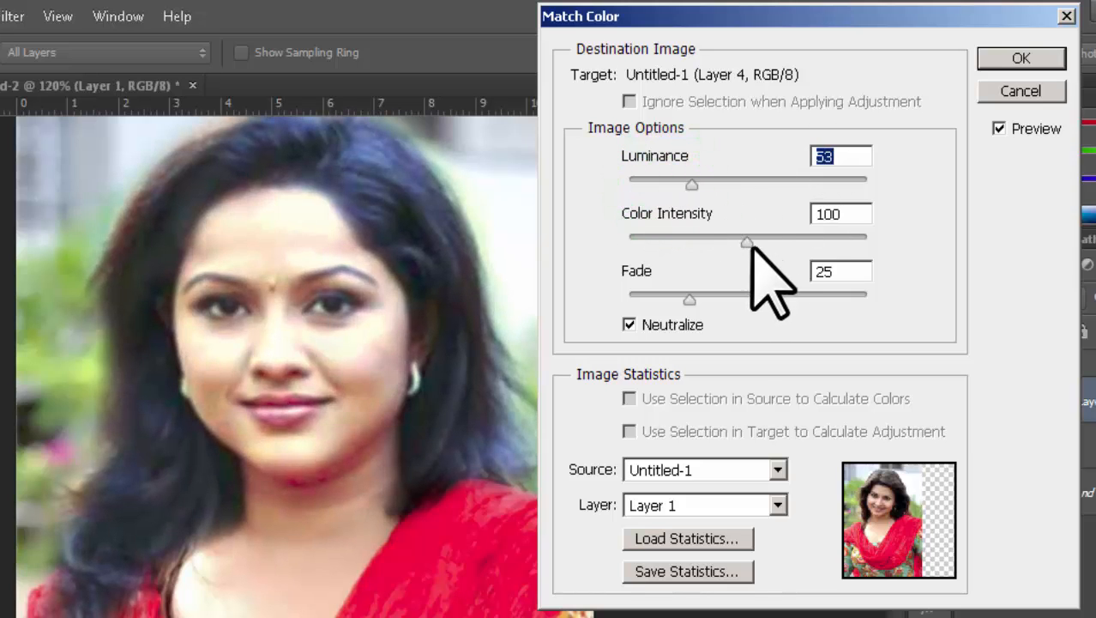
drag(746, 243, 736, 242)
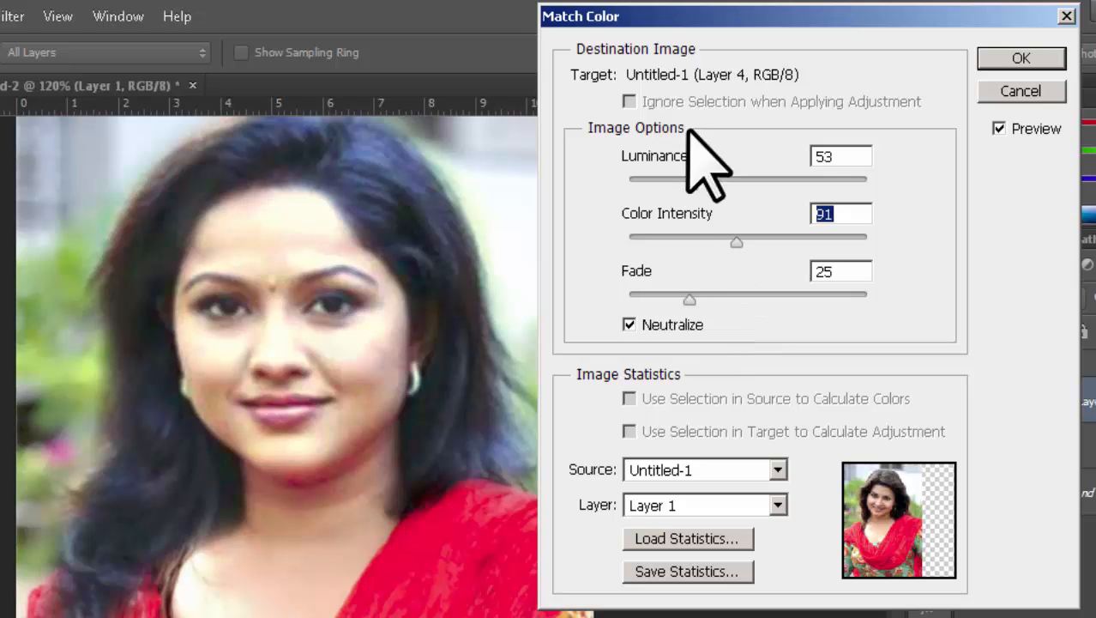
mouse_move(688, 298)
mouse_down()
mouse_move(643, 298)
mouse_move(676, 299)
mouse_up()
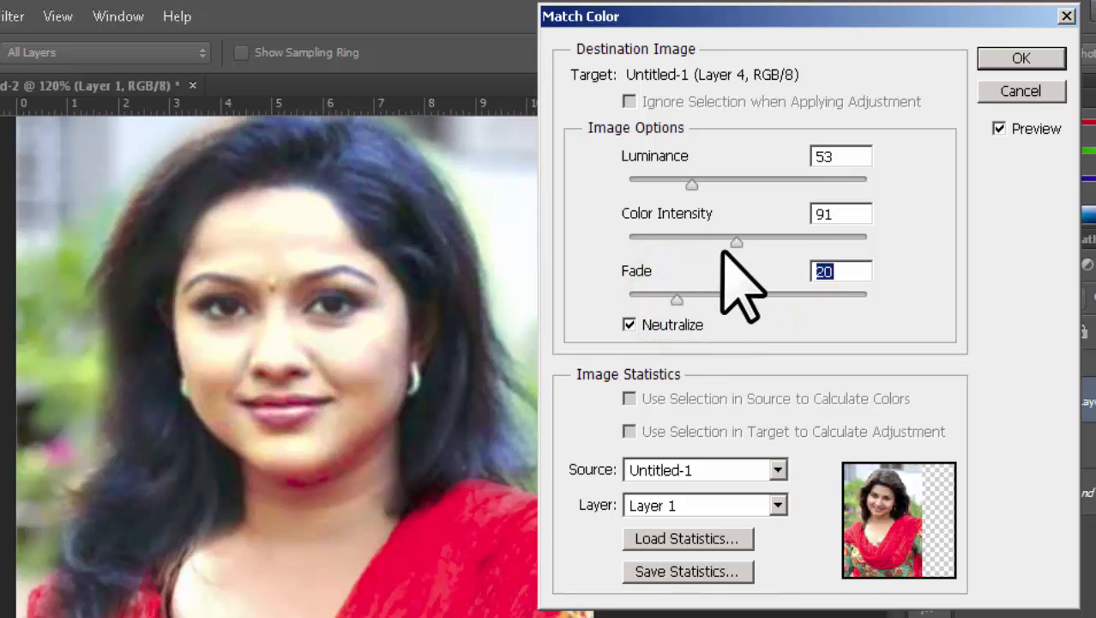
drag(731, 239, 722, 240)
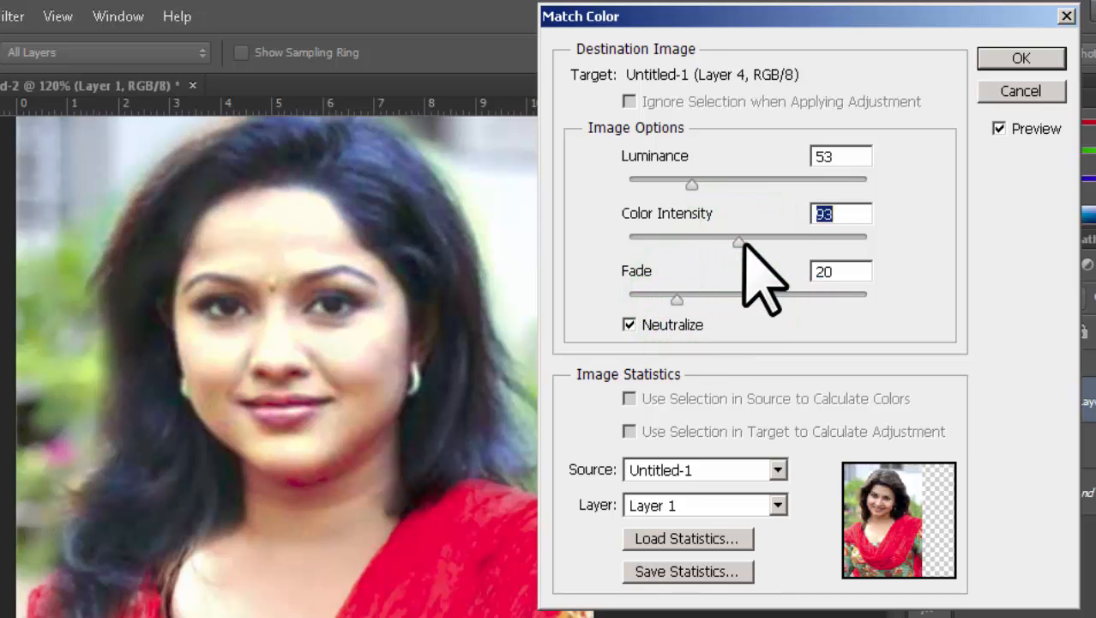
Fine-tune luminance to 42 and color intensity to 114, and apply the colour match to Layer 4.
drag(693, 186, 668, 185)
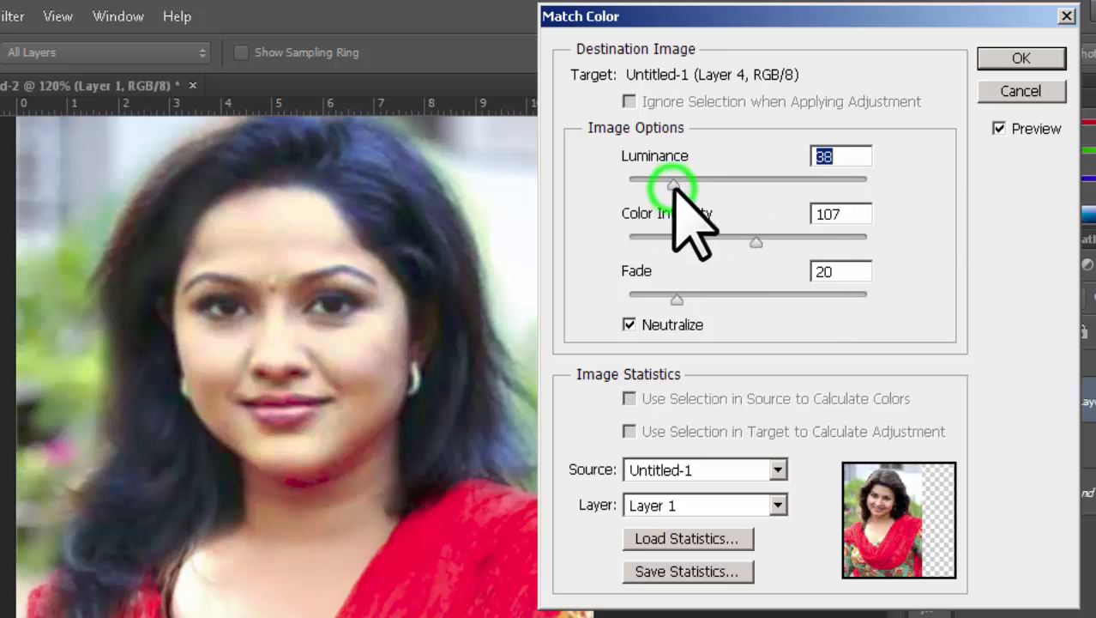
drag(673, 184, 677, 184)
drag(758, 241, 764, 242)
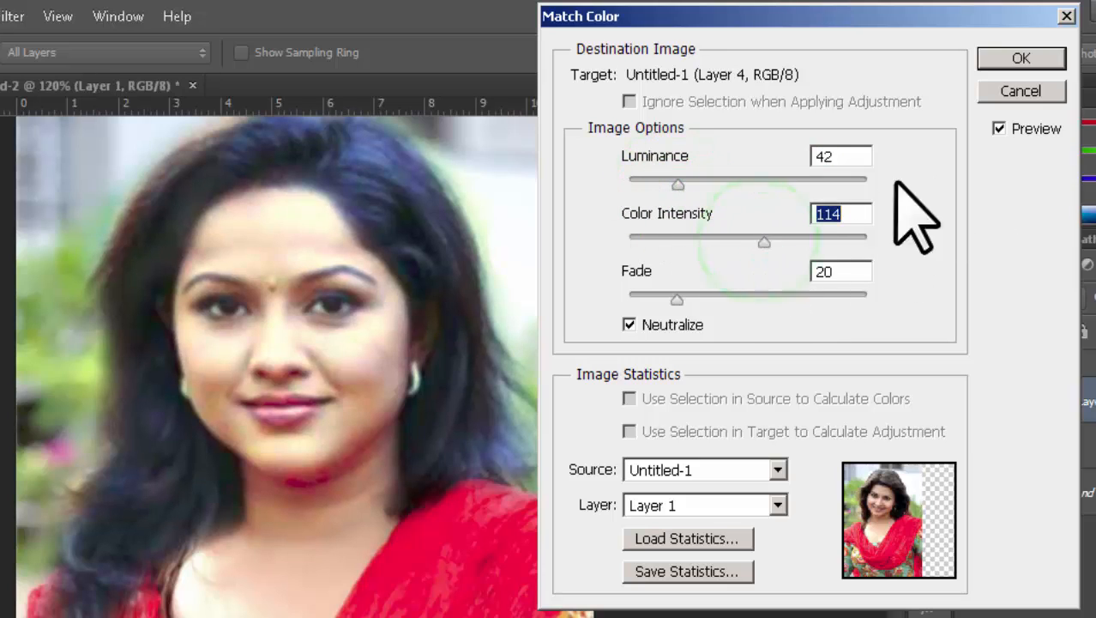
click(1021, 58)
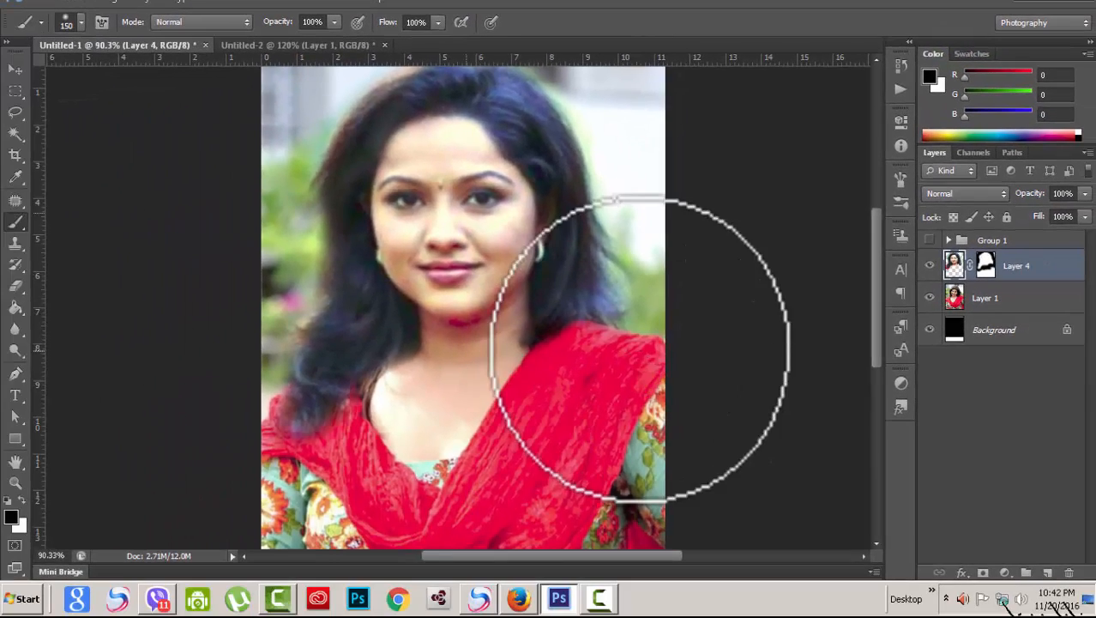
Compare the colour-matched composite in Untitled-1 with the source portrait in Untitled-2.
scroll(639, 347, down, 5)
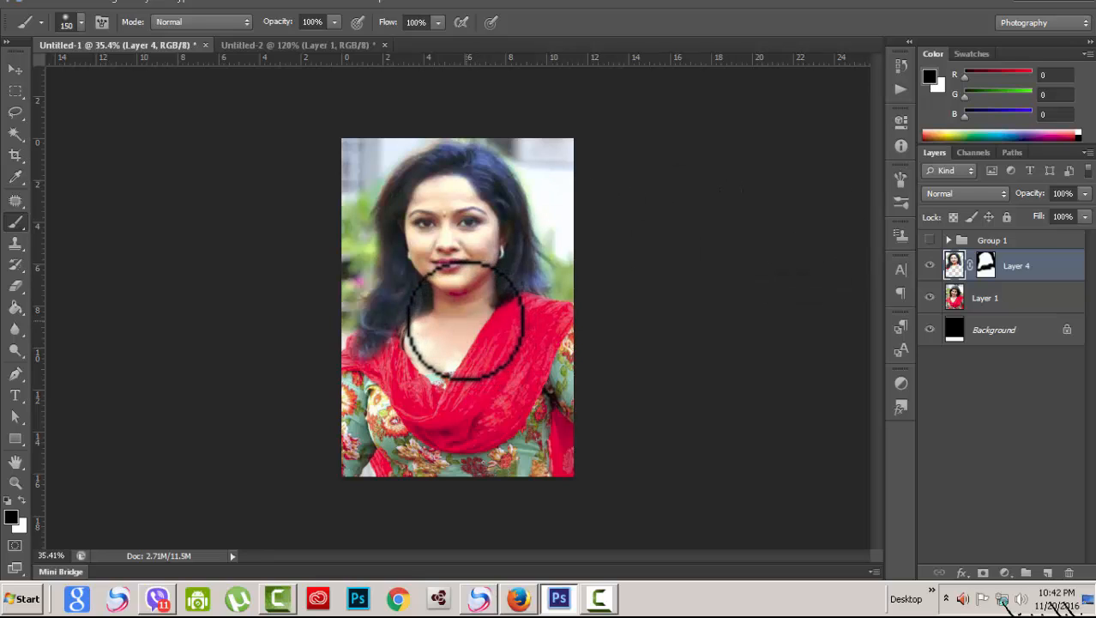
click(309, 48)
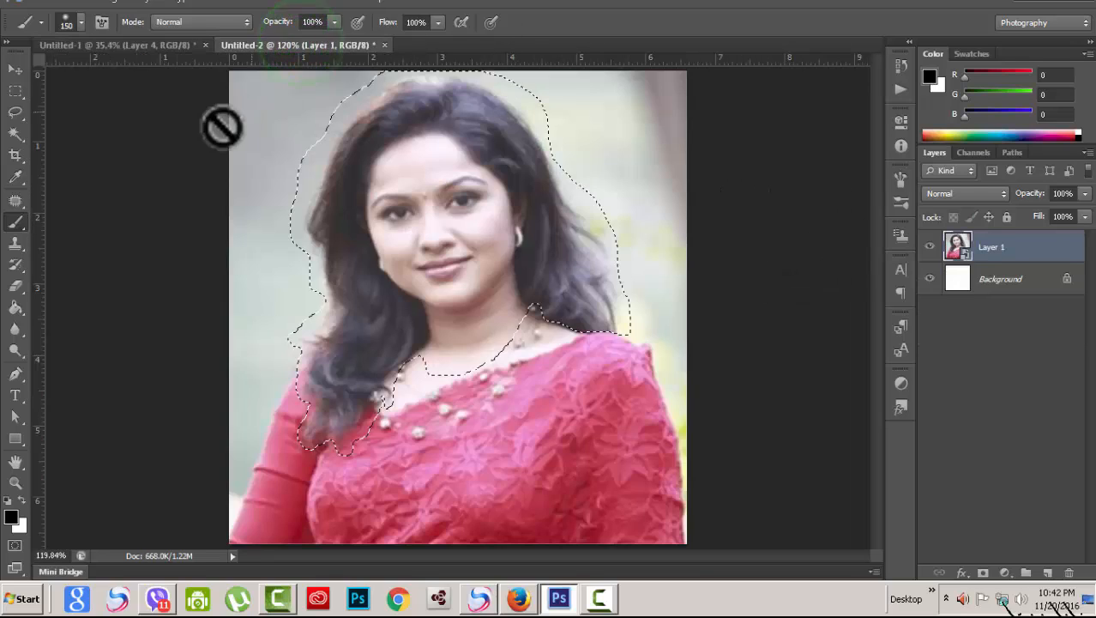
click(138, 45)
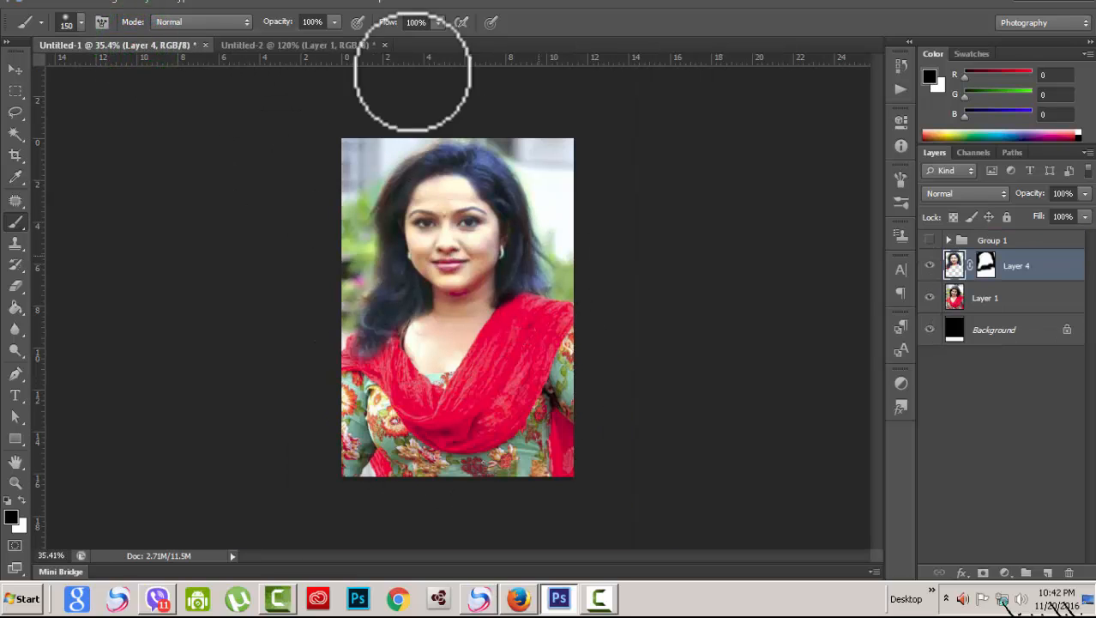
click(240, 48)
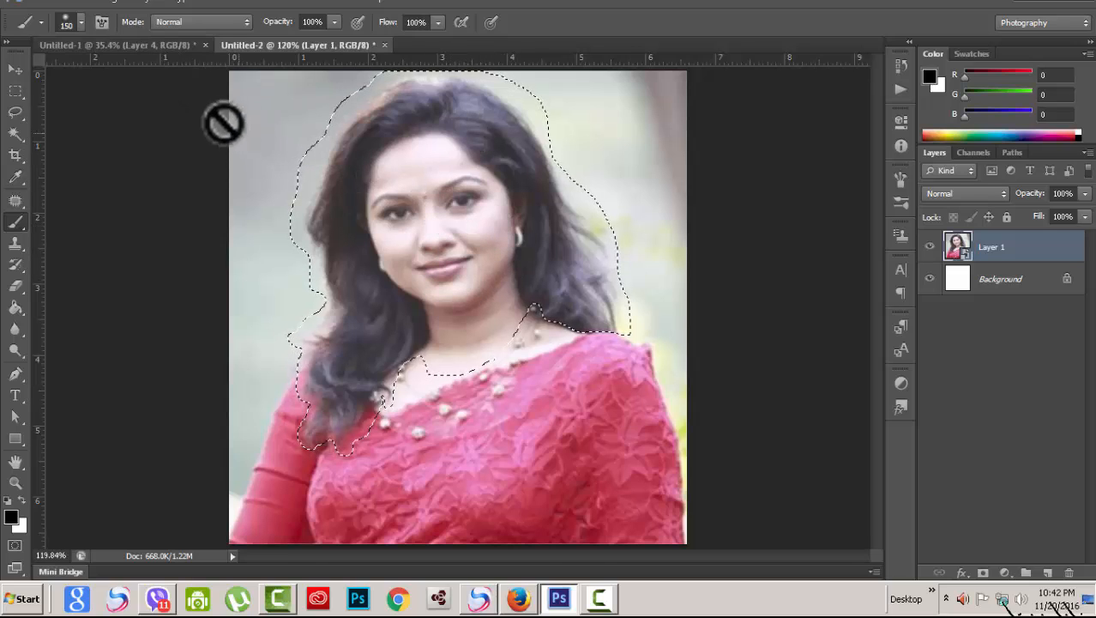
click(163, 46)
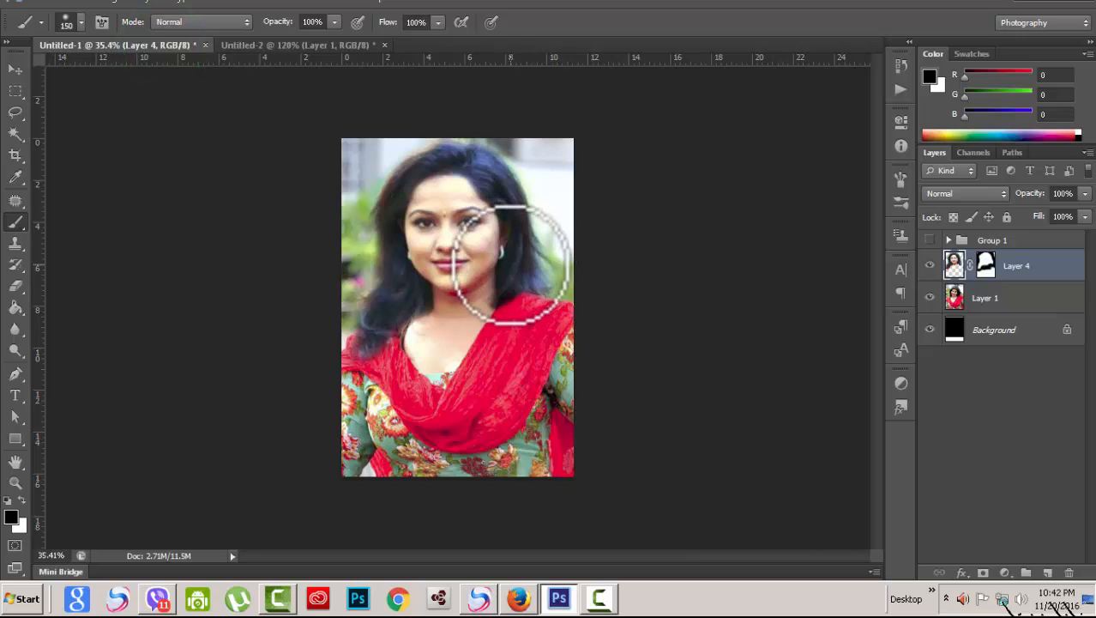
click(317, 46)
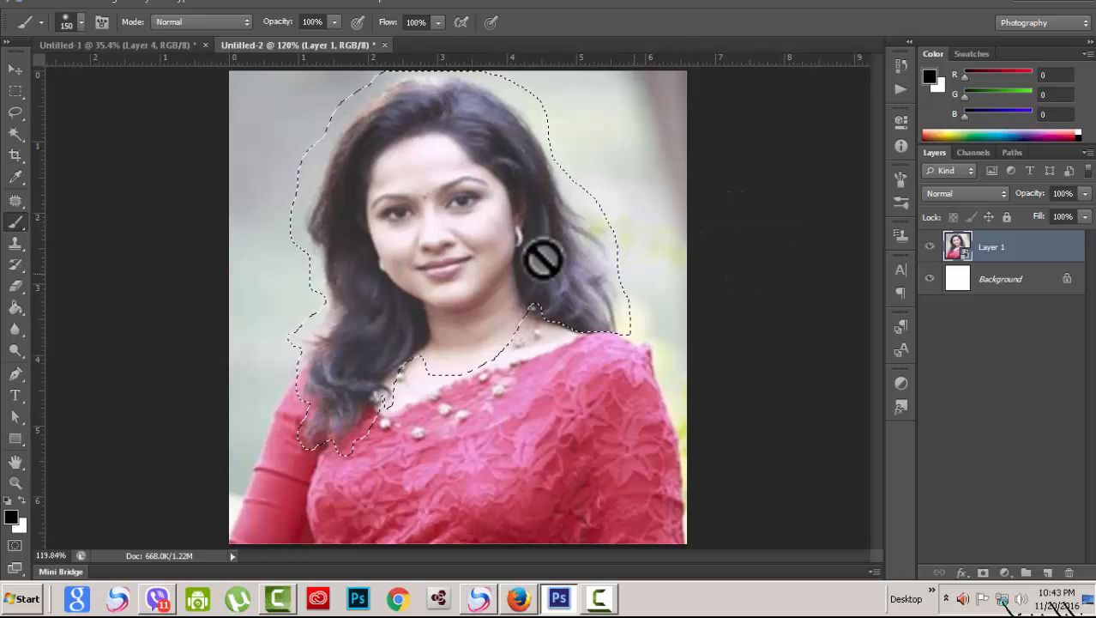
click(126, 45)
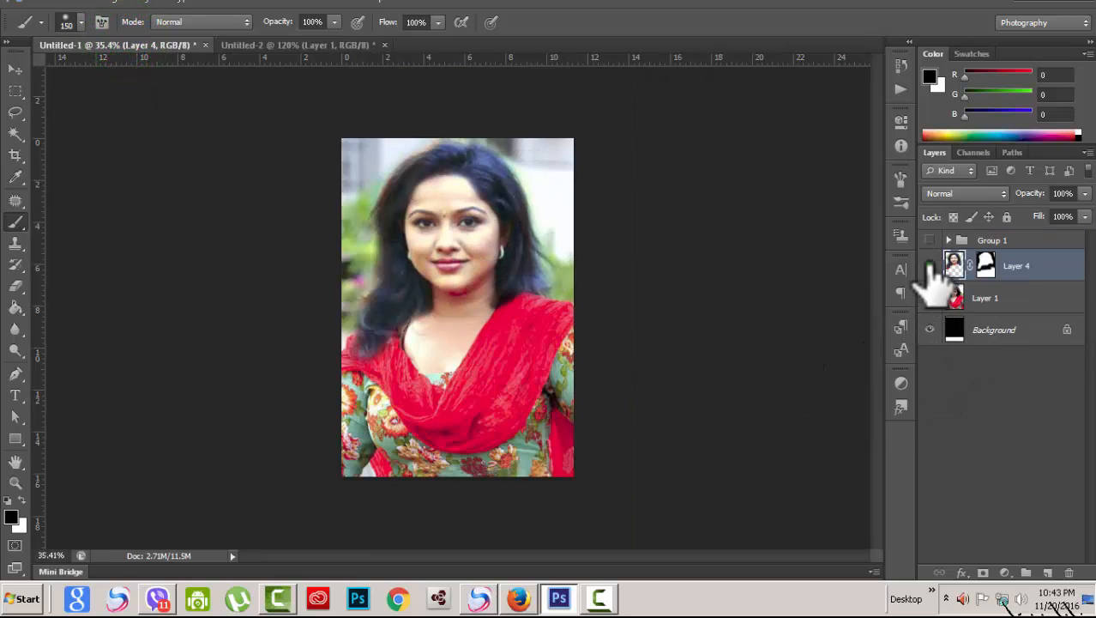
Hide Layer 4 and compare the original photo in Untitled-1 with the portrait in Untitled-2.
click(930, 266)
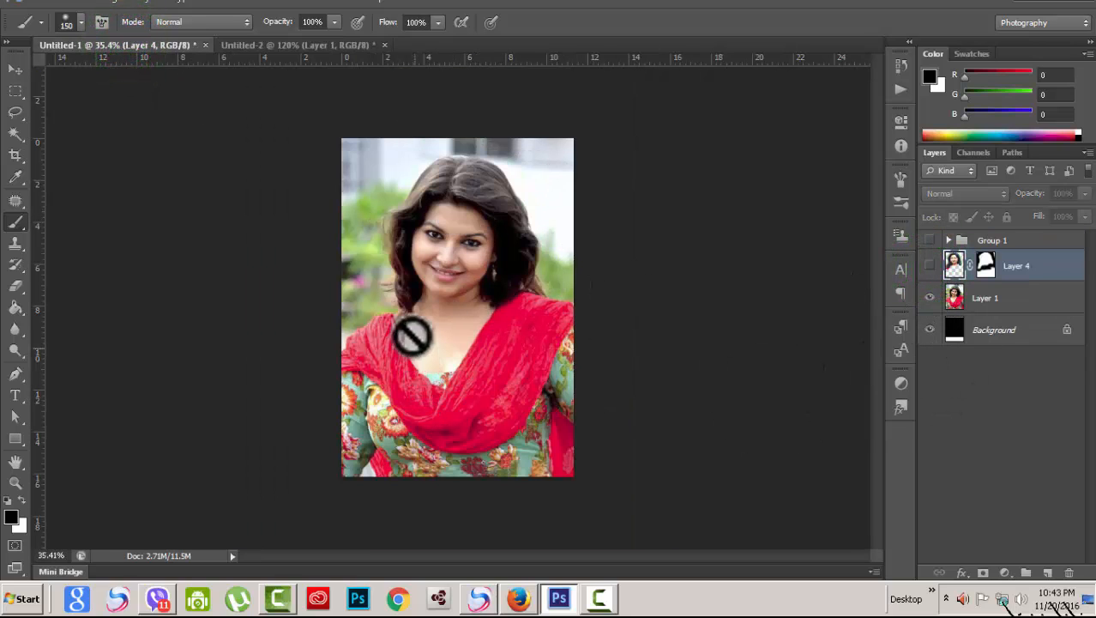
click(315, 45)
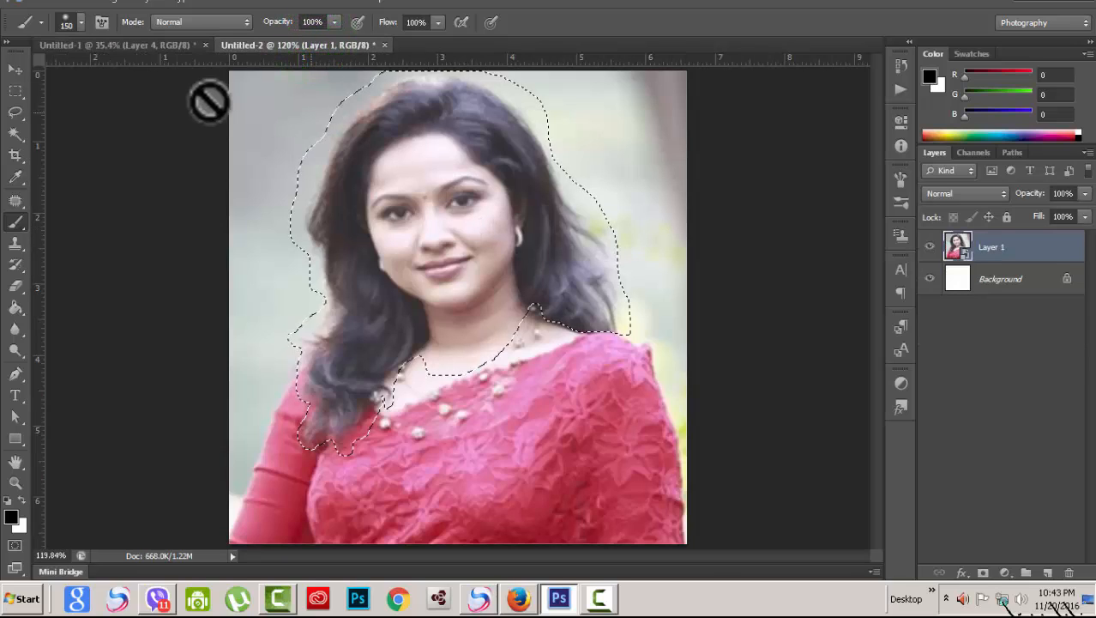
click(153, 45)
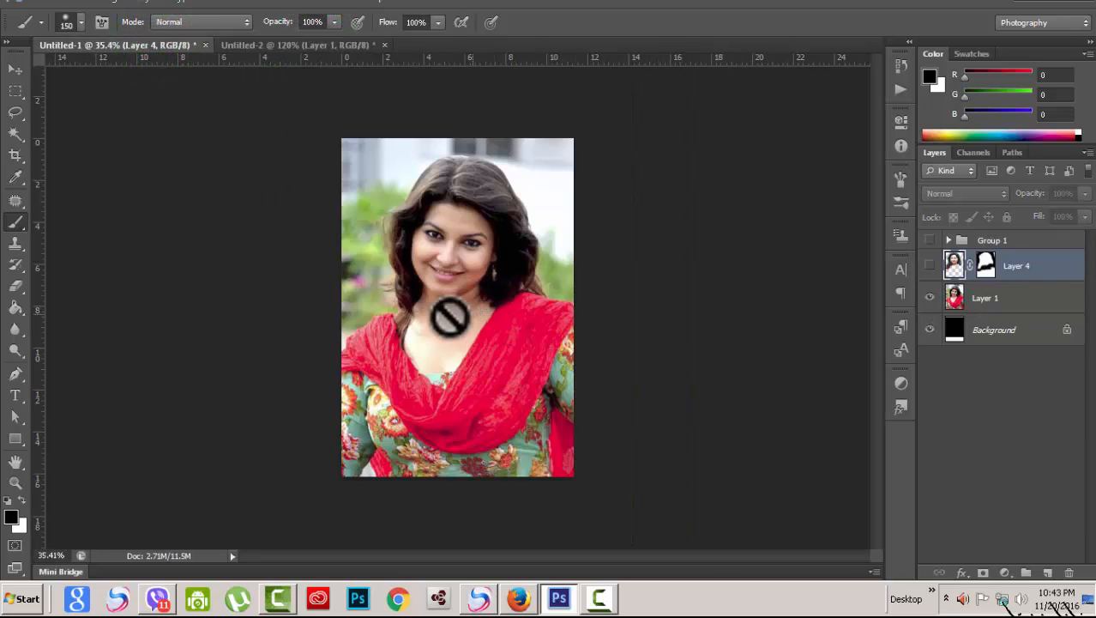
click(321, 45)
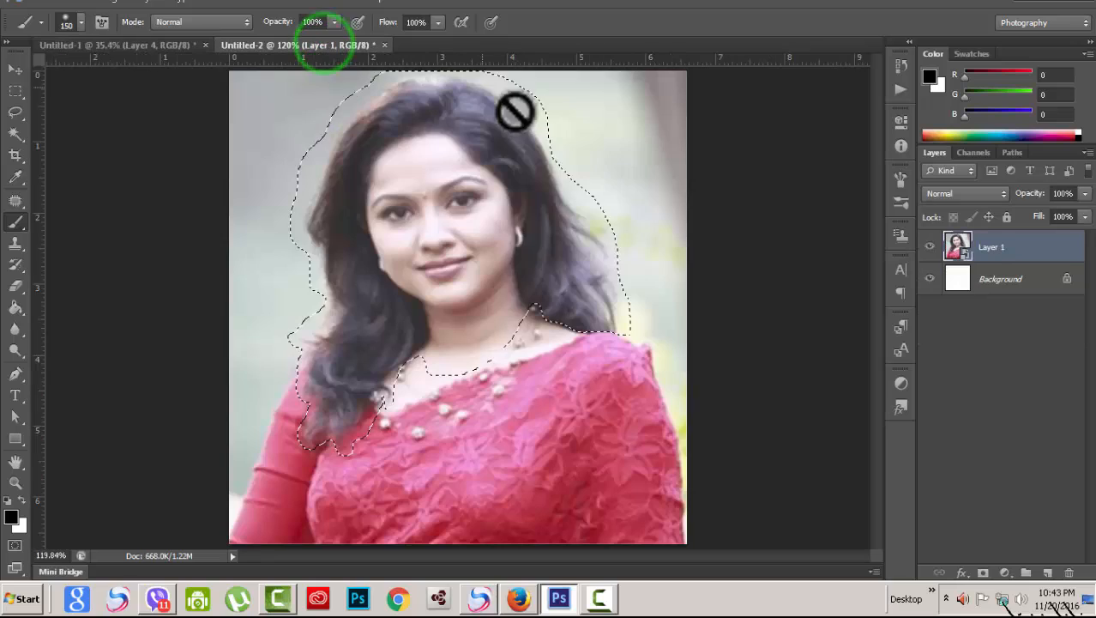
click(143, 44)
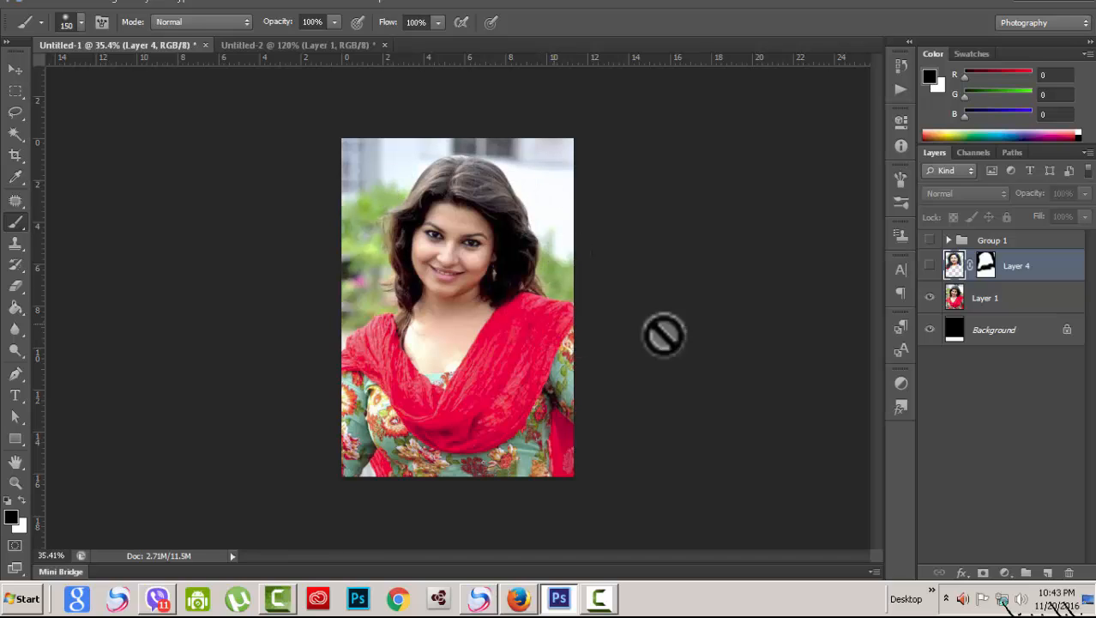
Show, hide and show Layer 4 again to compare the finished head swap with the original photo.
scroll(569, 265, up, 2)
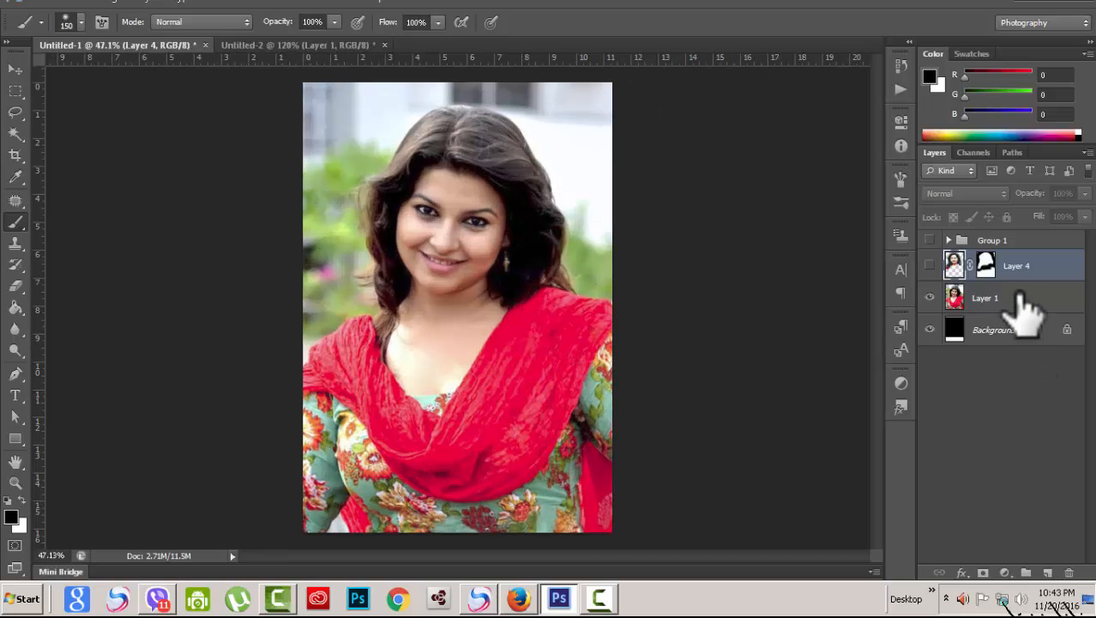
click(930, 270)
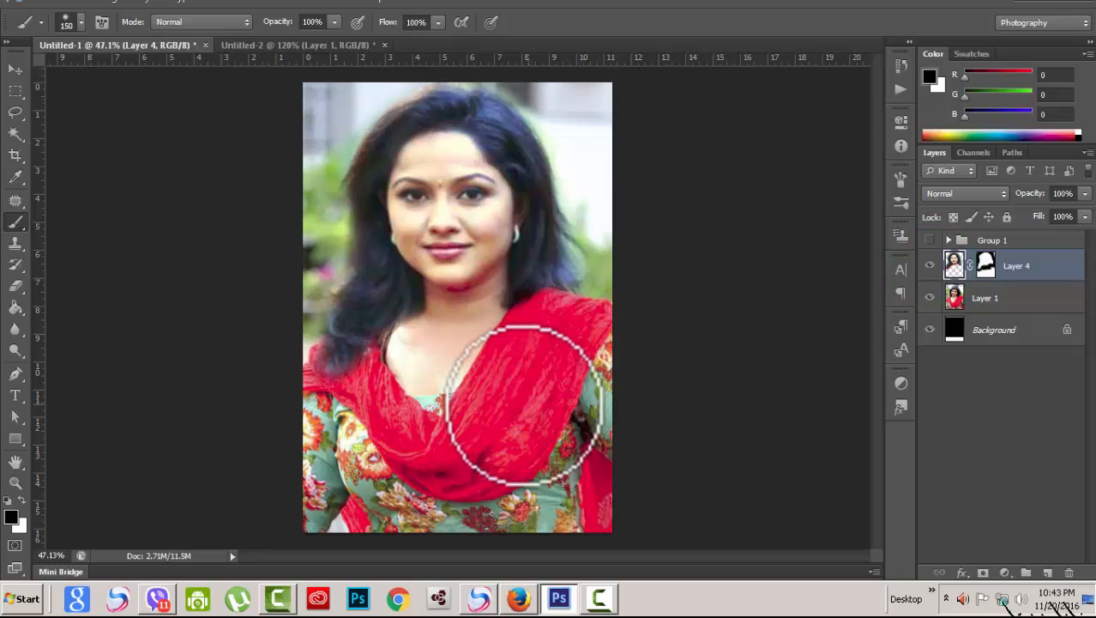
click(930, 266)
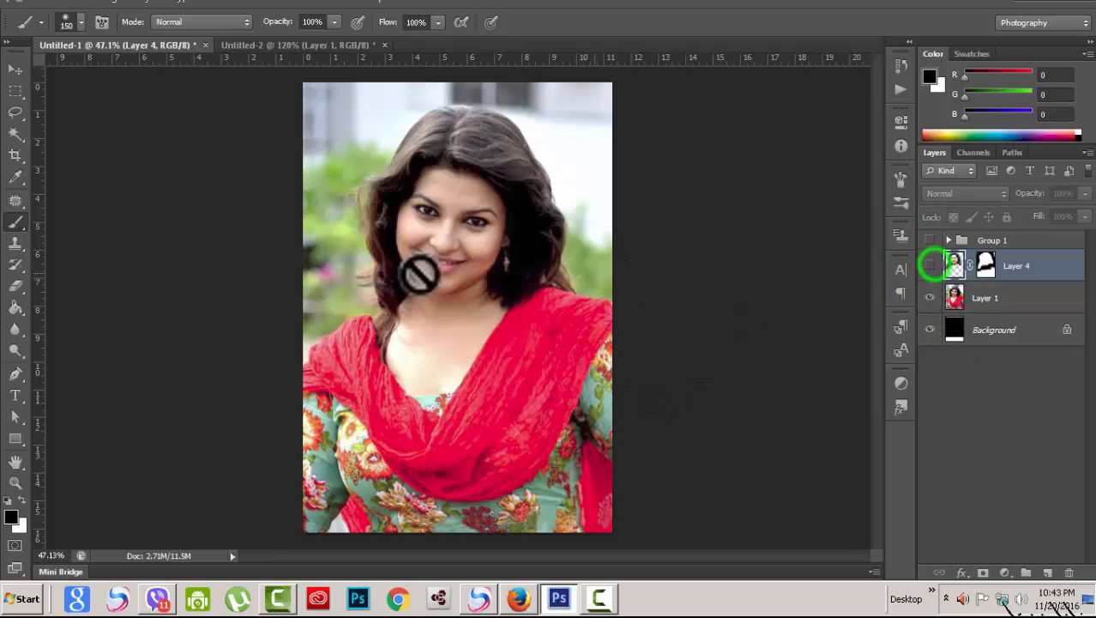
click(930, 265)
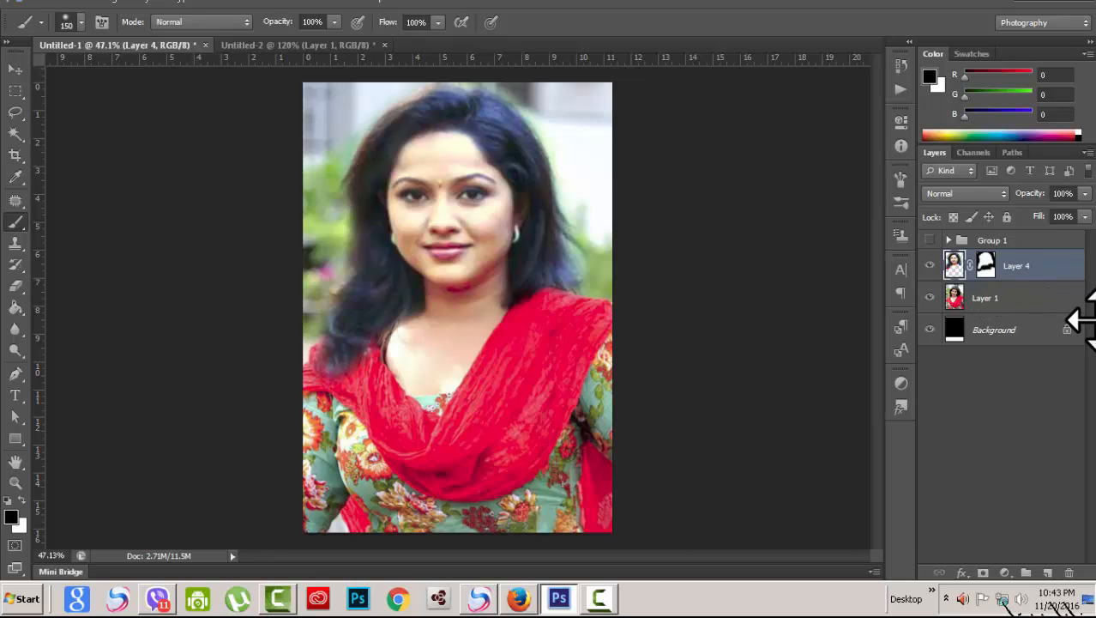
Stamp all visible layers into a new merged layer above Layer 4, and hide Layer 4, Layer 1 and the Background.
key(ctrl+shift+alt+e)
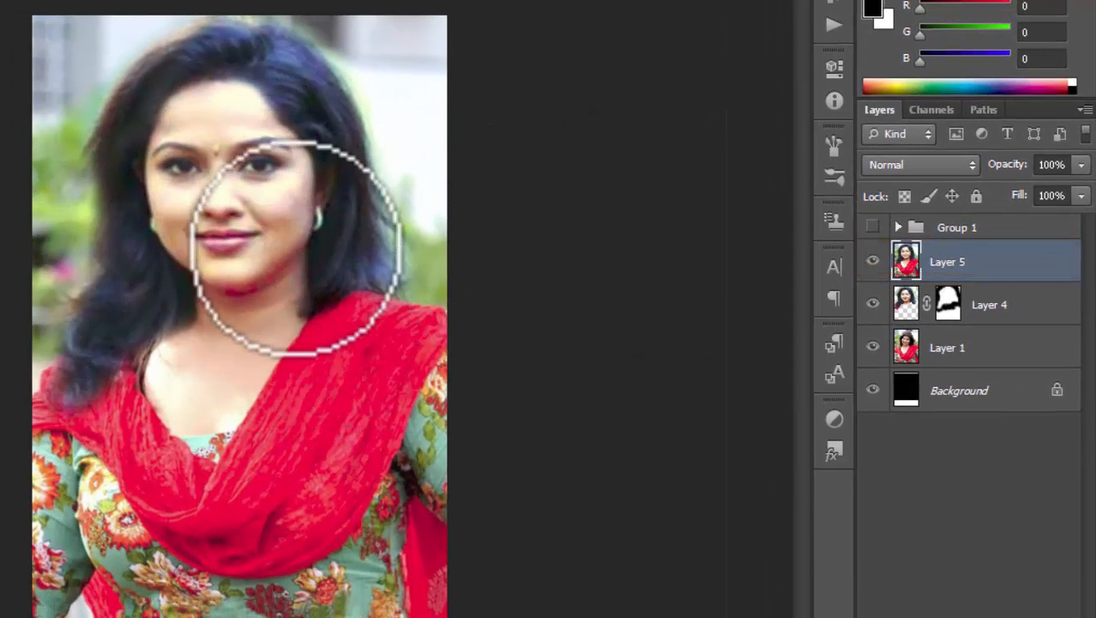
click(873, 303)
click(872, 346)
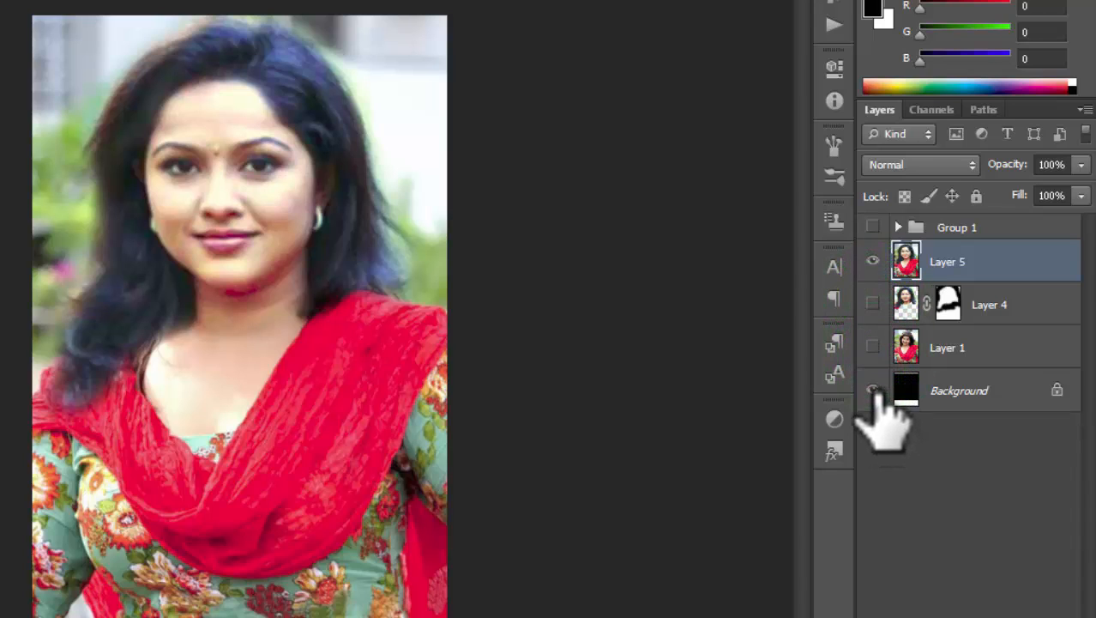
click(873, 389)
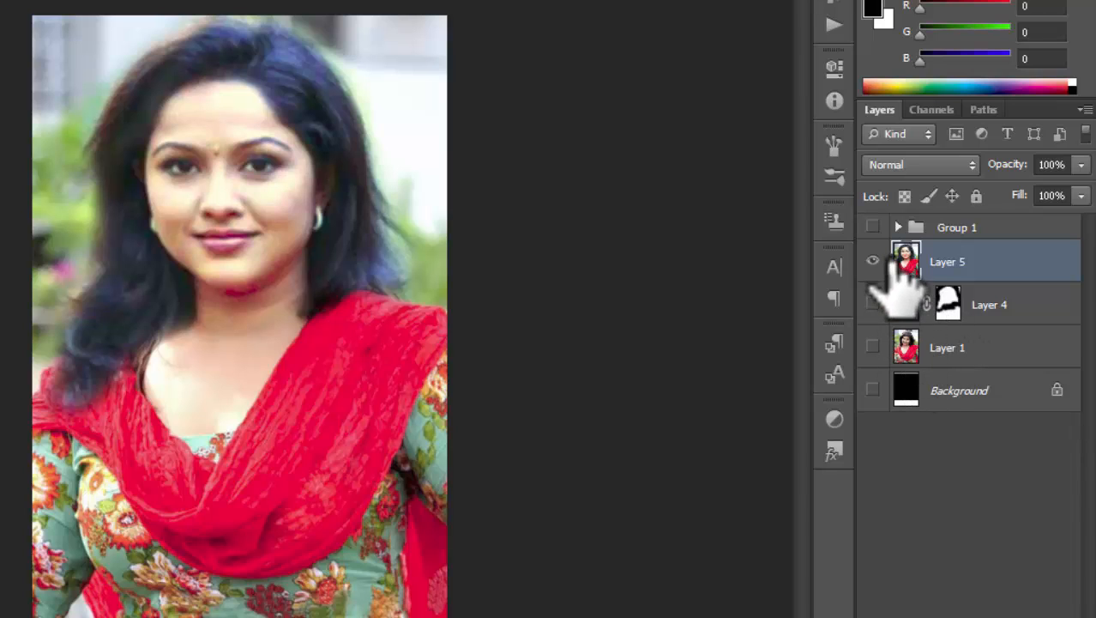
drag(269, 323, 301, 276)
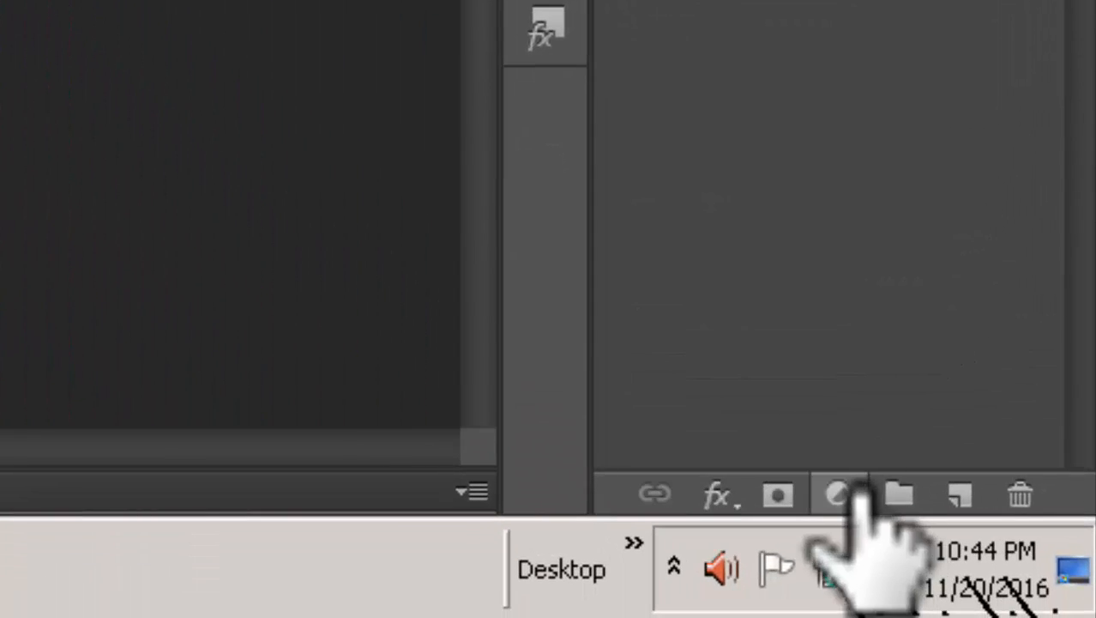
Add a Vibrance adjustment clipped to the merged Layer 5, with vibrance +3 and saturation -14.
click(841, 495)
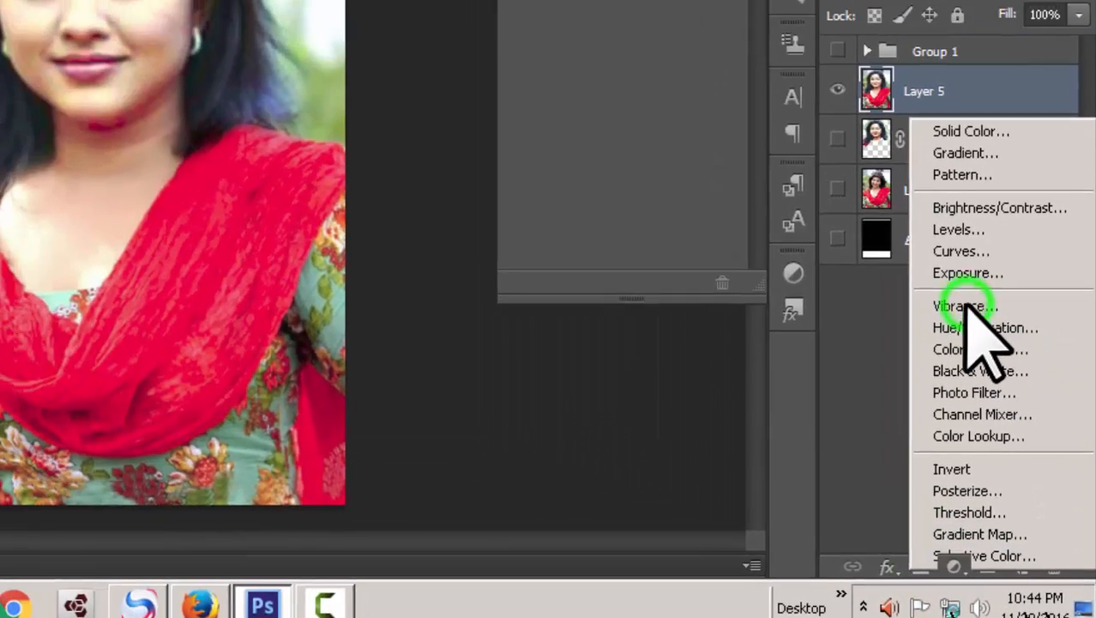
click(950, 264)
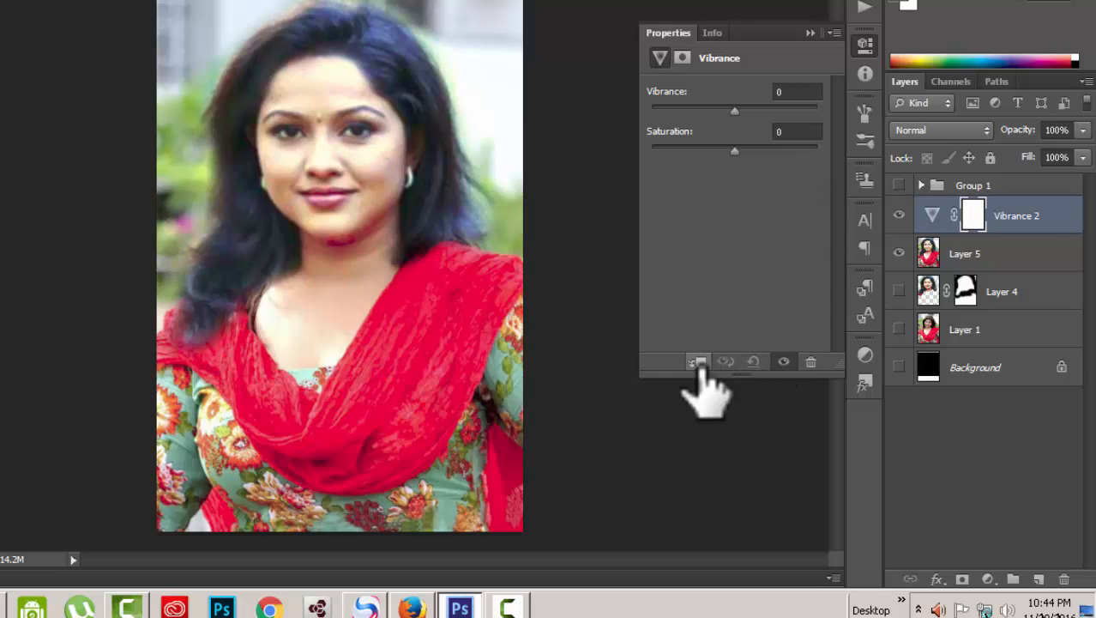
click(698, 362)
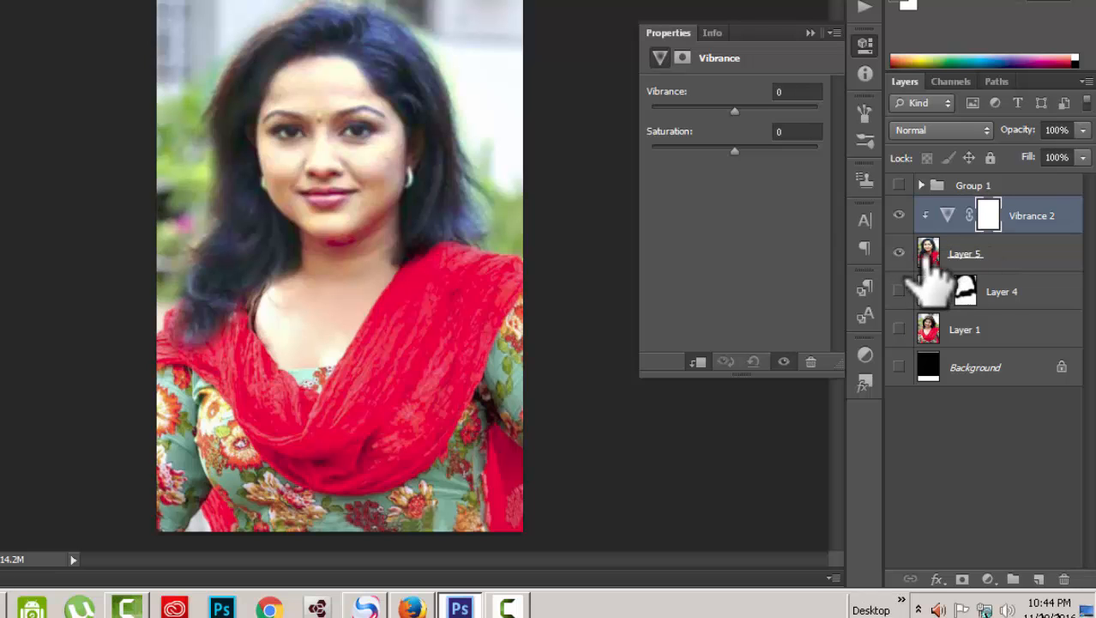
drag(734, 112, 724, 148)
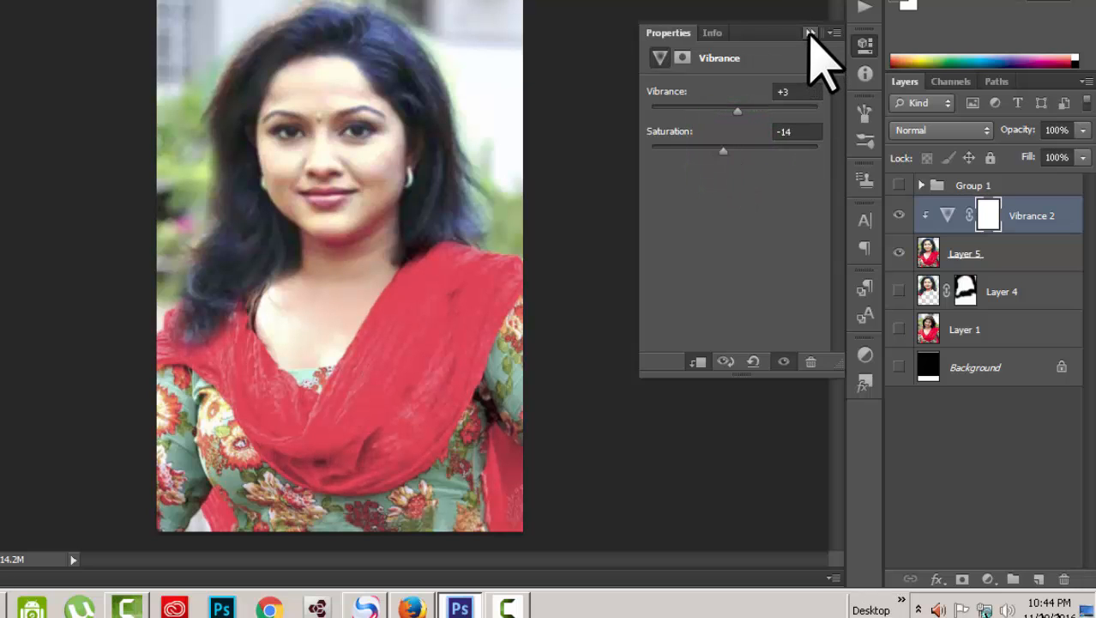
click(810, 34)
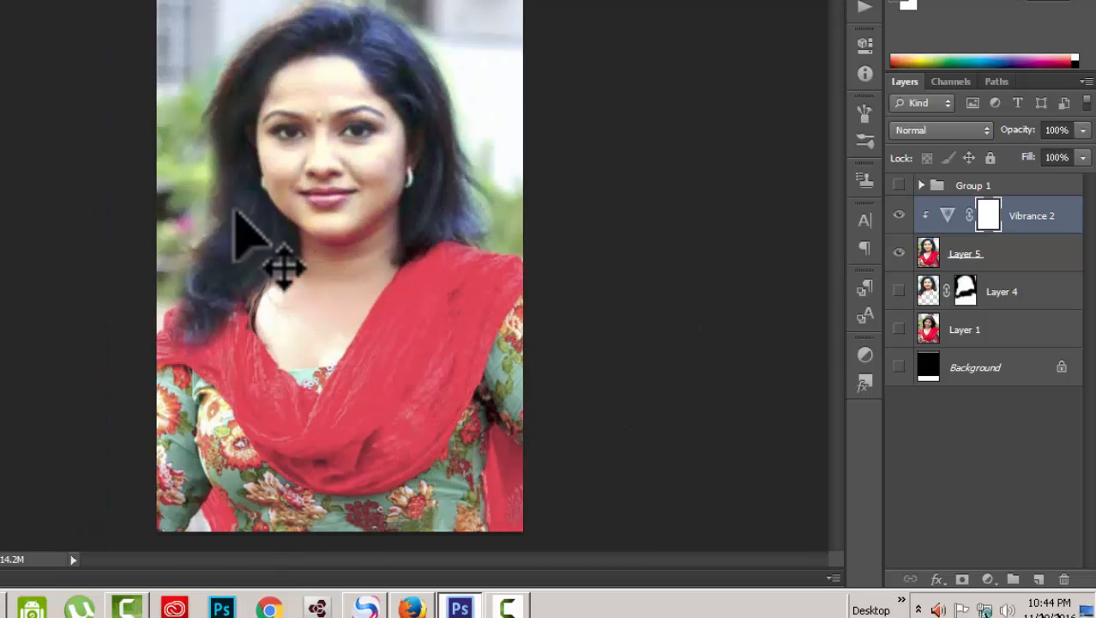
Add a Levels adjustment clipped to the layers below, with input levels of 23, 0.93 and 245.
click(987, 580)
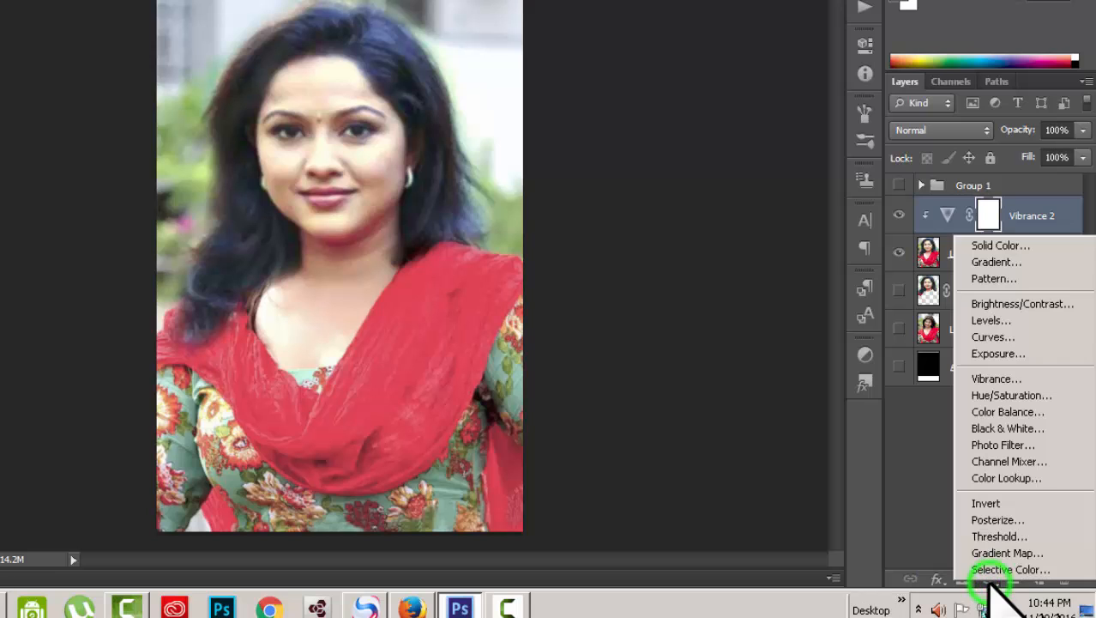
click(992, 320)
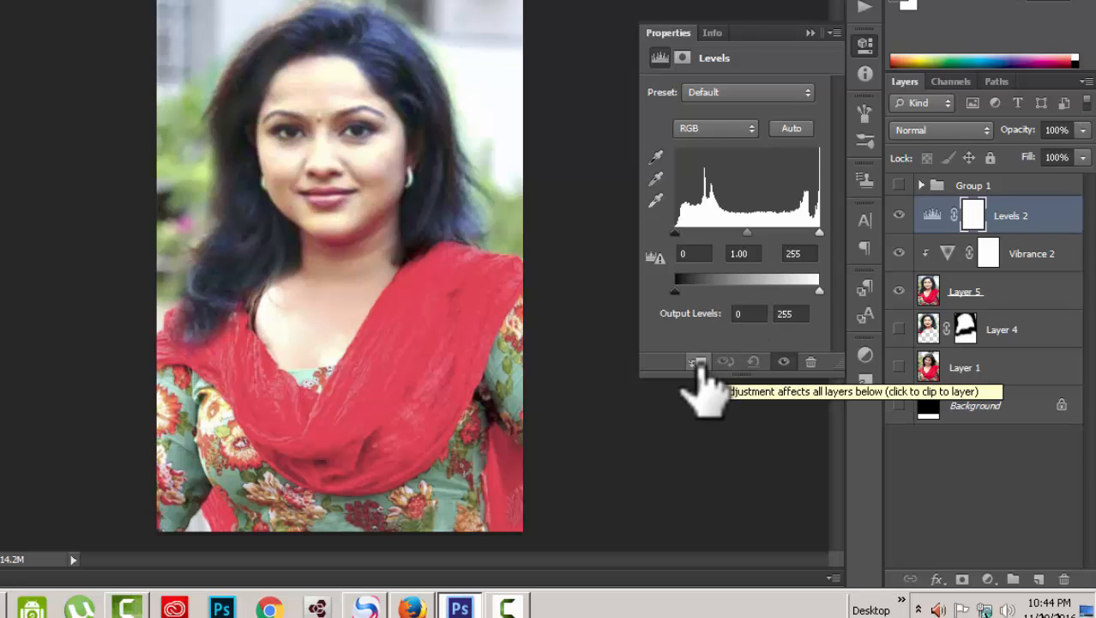
click(698, 361)
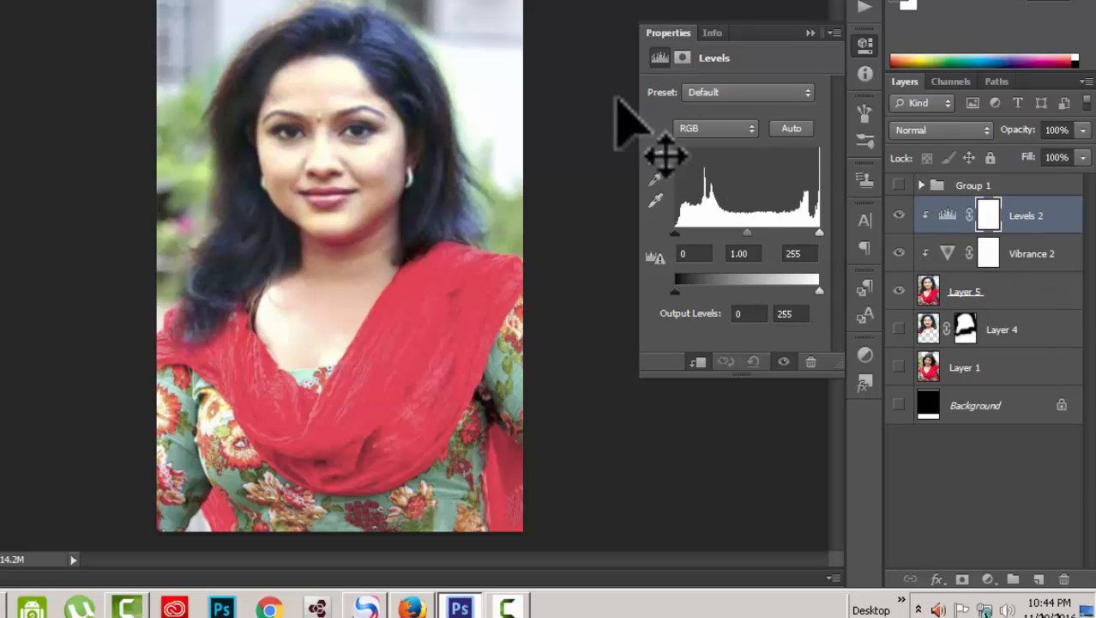
mouse_move(674, 234)
mouse_down()
mouse_move(699, 234)
mouse_move(687, 234)
mouse_up()
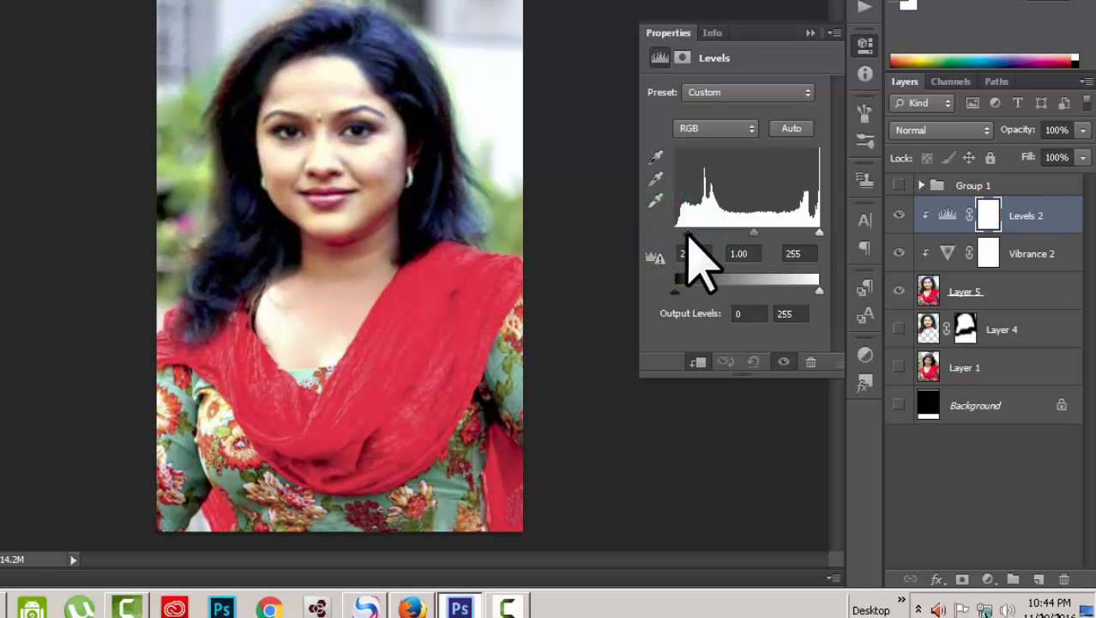
drag(816, 231, 814, 232)
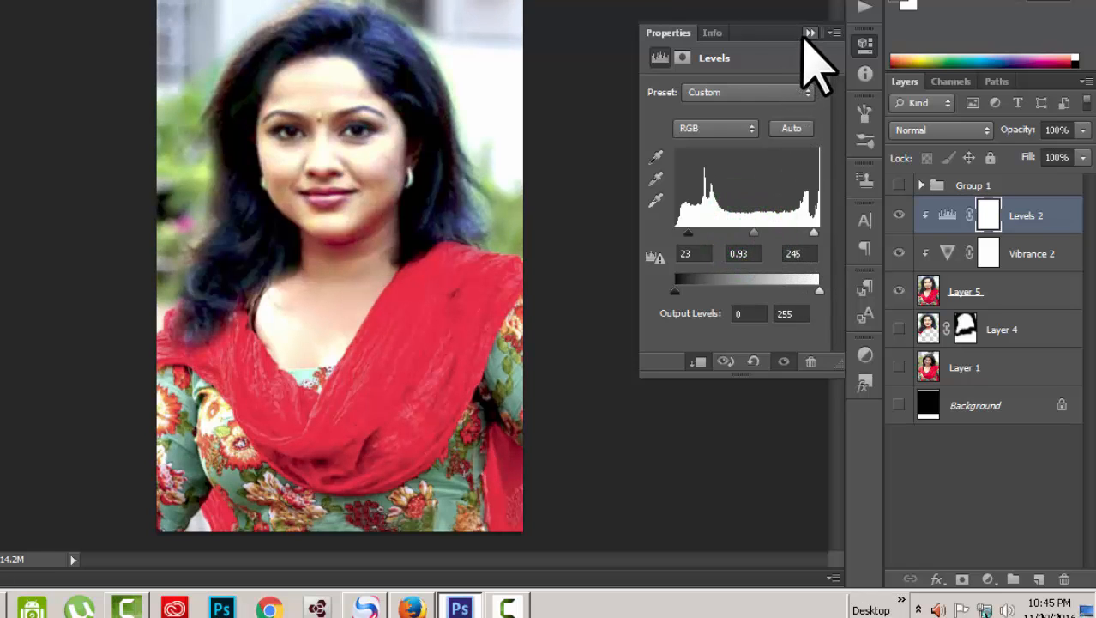
click(807, 34)
Add a clipped Curves adjustment with a lower midtone point and a highlight point at input 186, output 196.
click(987, 580)
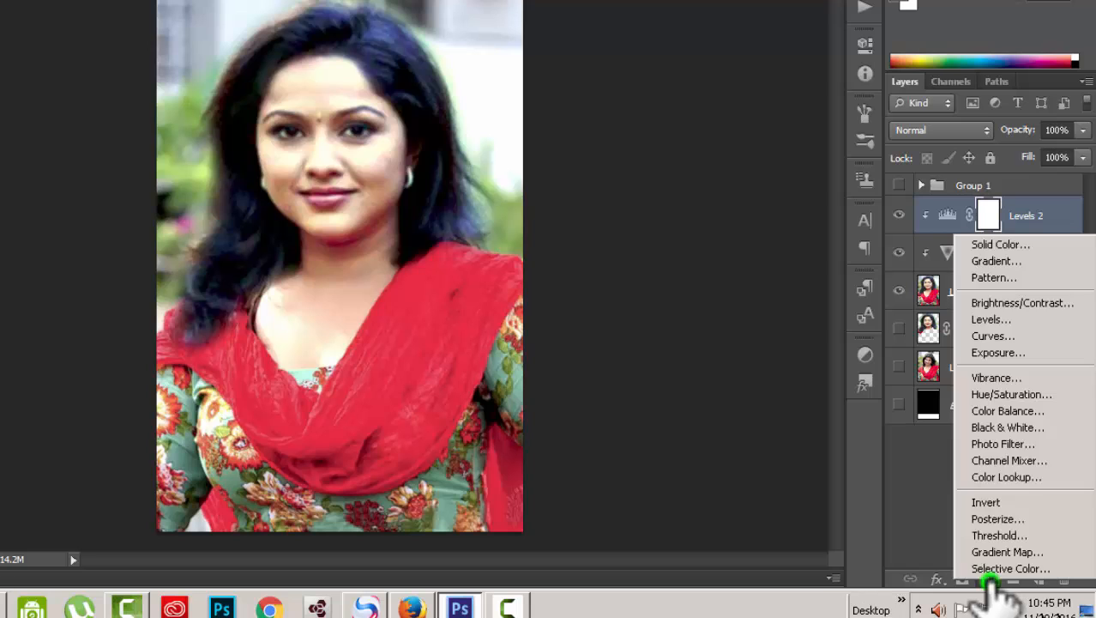
click(993, 335)
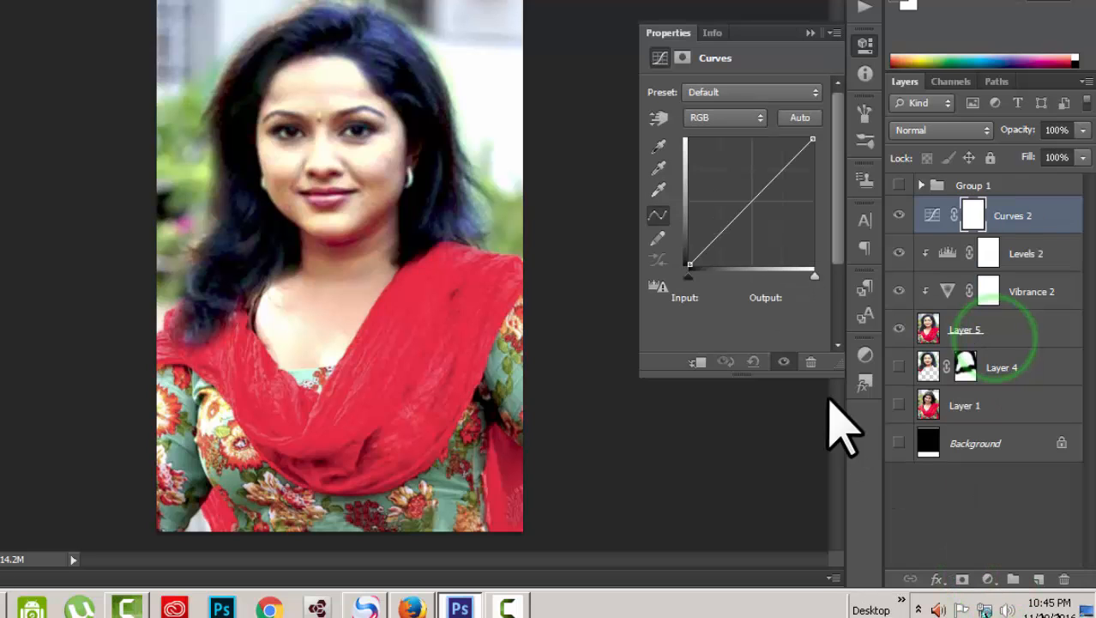
click(701, 362)
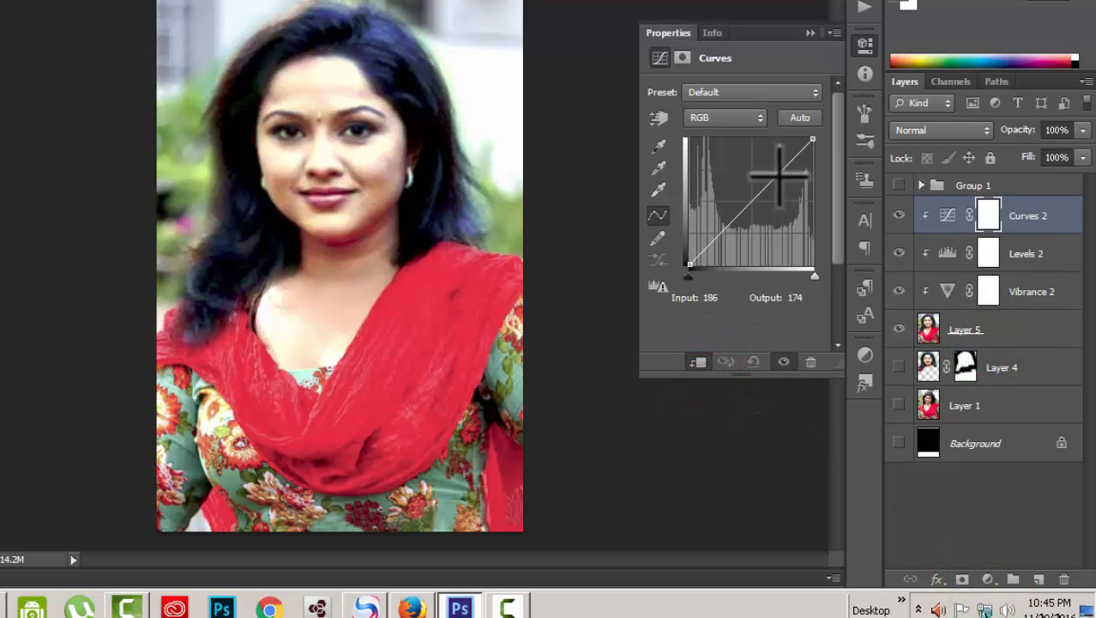
drag(777, 175, 773, 165)
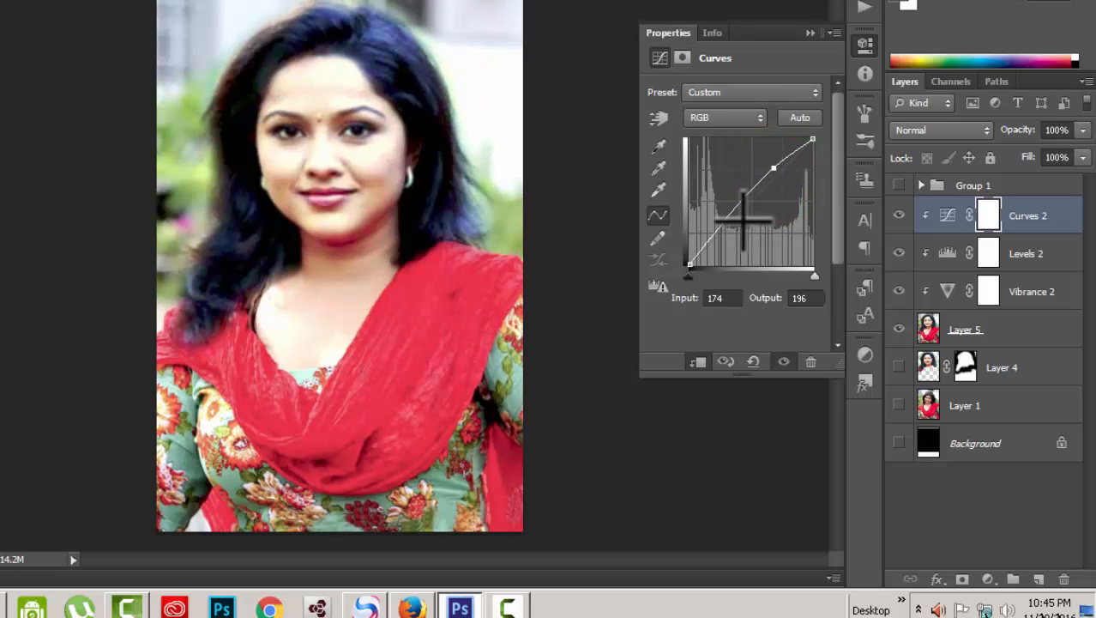
drag(735, 219, 738, 220)
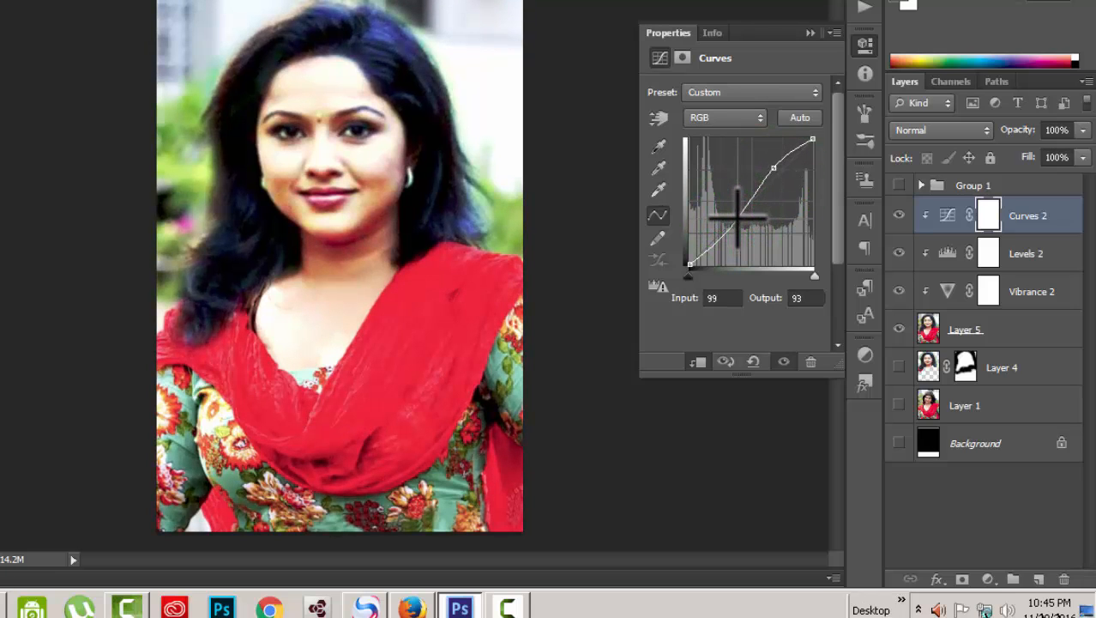
drag(775, 169, 778, 174)
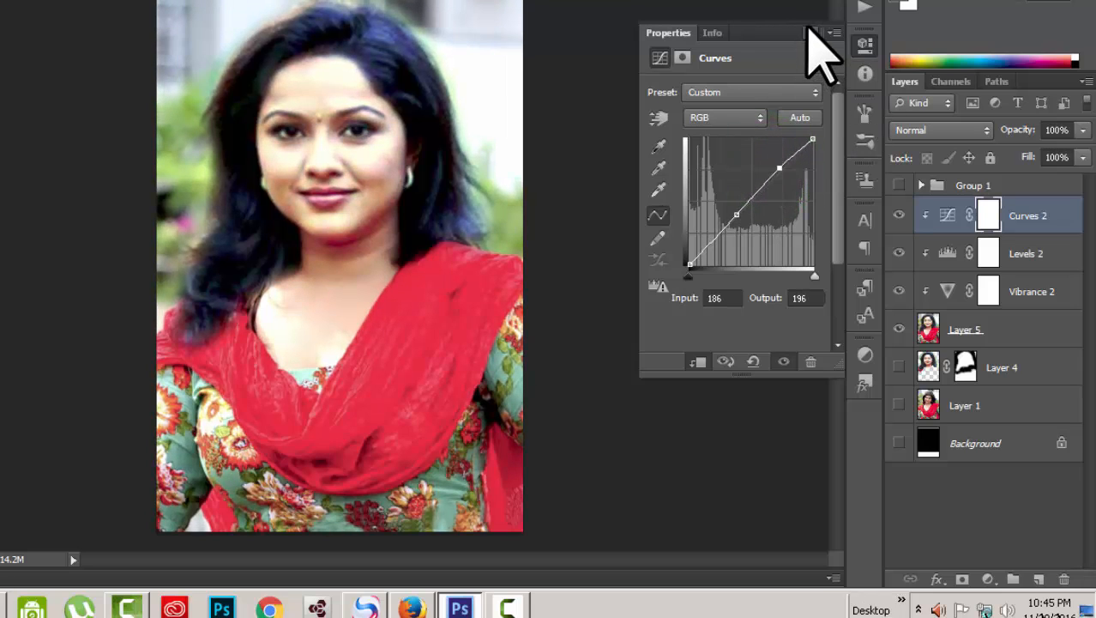
click(810, 32)
Add an Exposure adjustment clipped to the layers below, with exposure -0.08 and offset -0.0057.
click(988, 580)
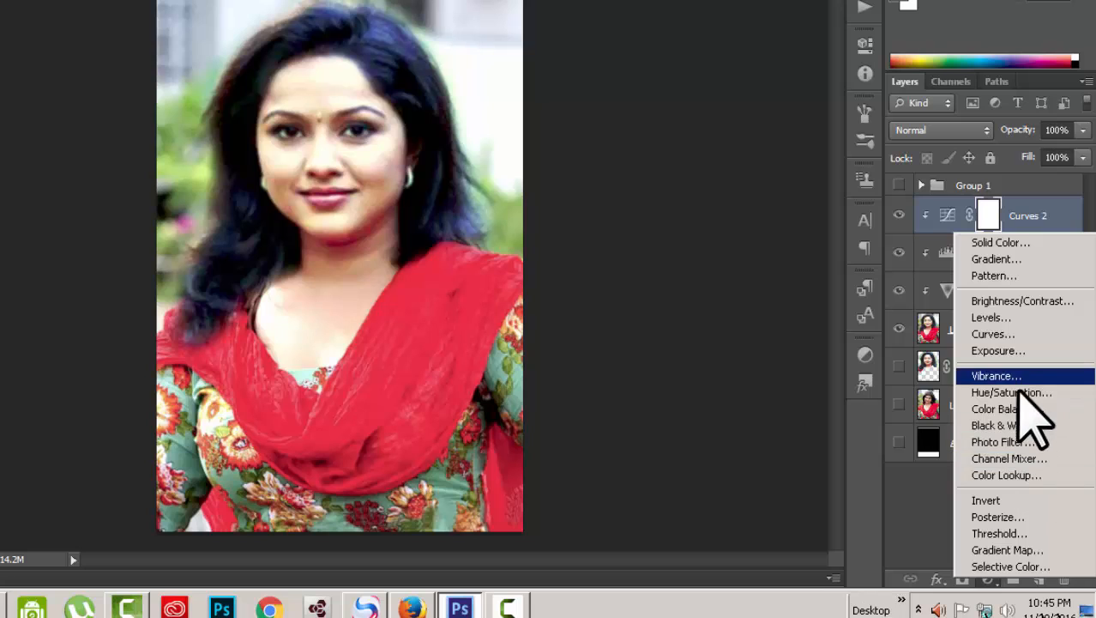
click(995, 350)
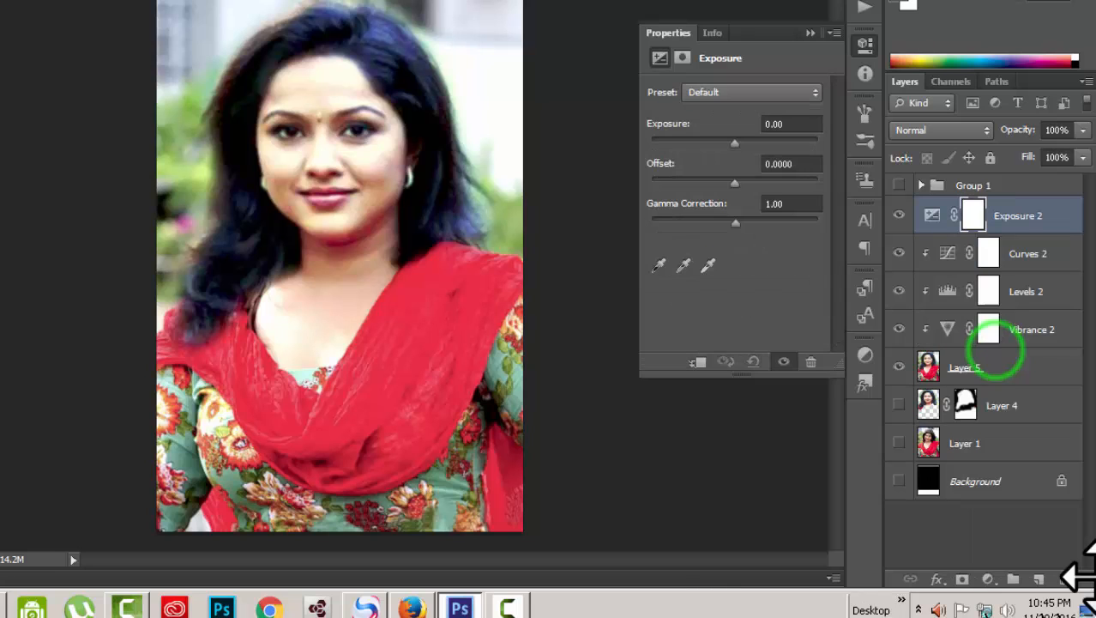
click(697, 362)
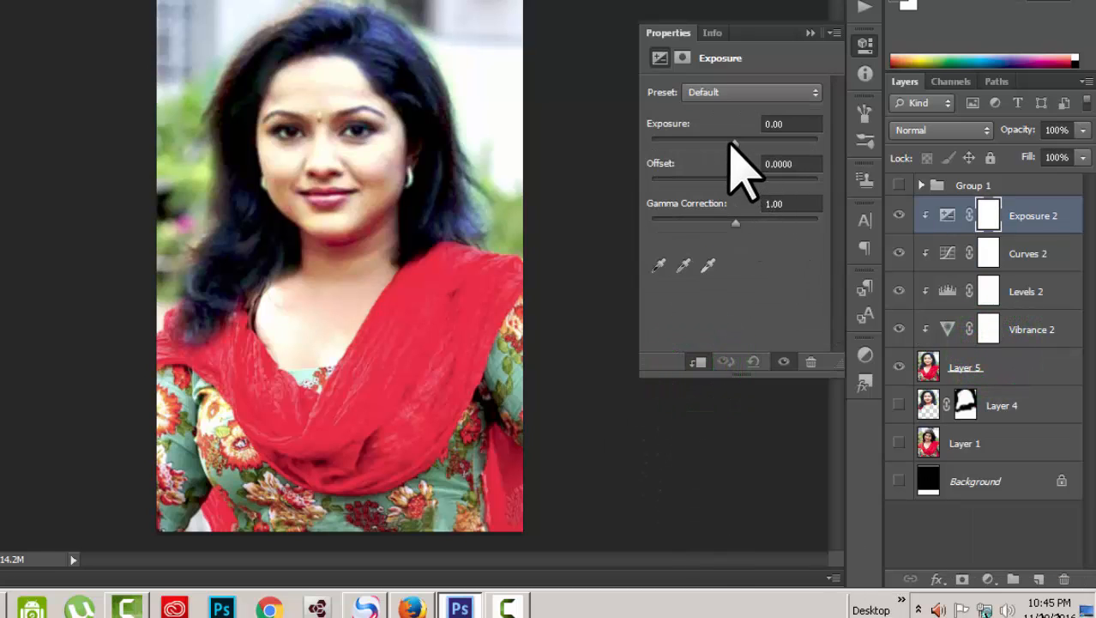
mouse_move(729, 139)
mouse_down()
mouse_move(702, 144)
mouse_move(717, 143)
mouse_up()
drag(732, 181, 731, 182)
drag(717, 142, 734, 144)
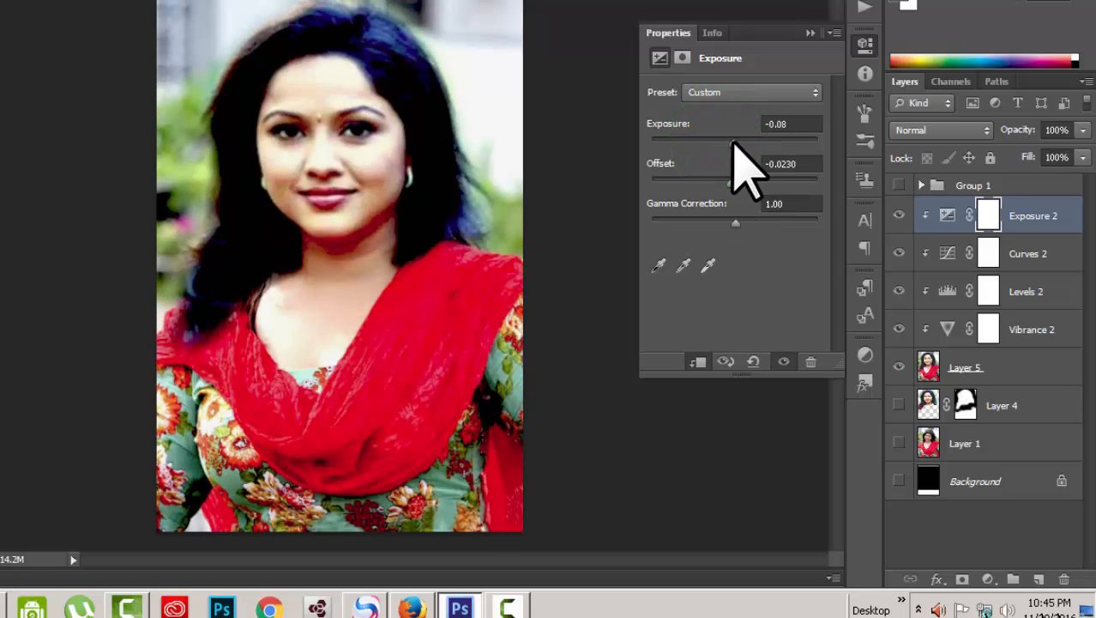
drag(729, 183, 734, 182)
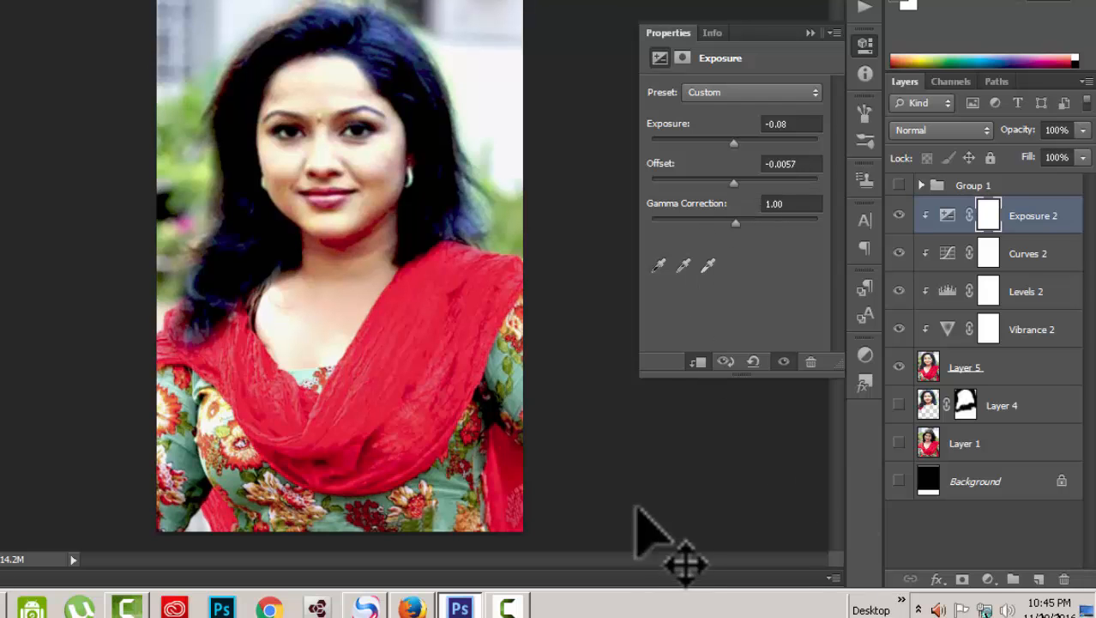
click(811, 33)
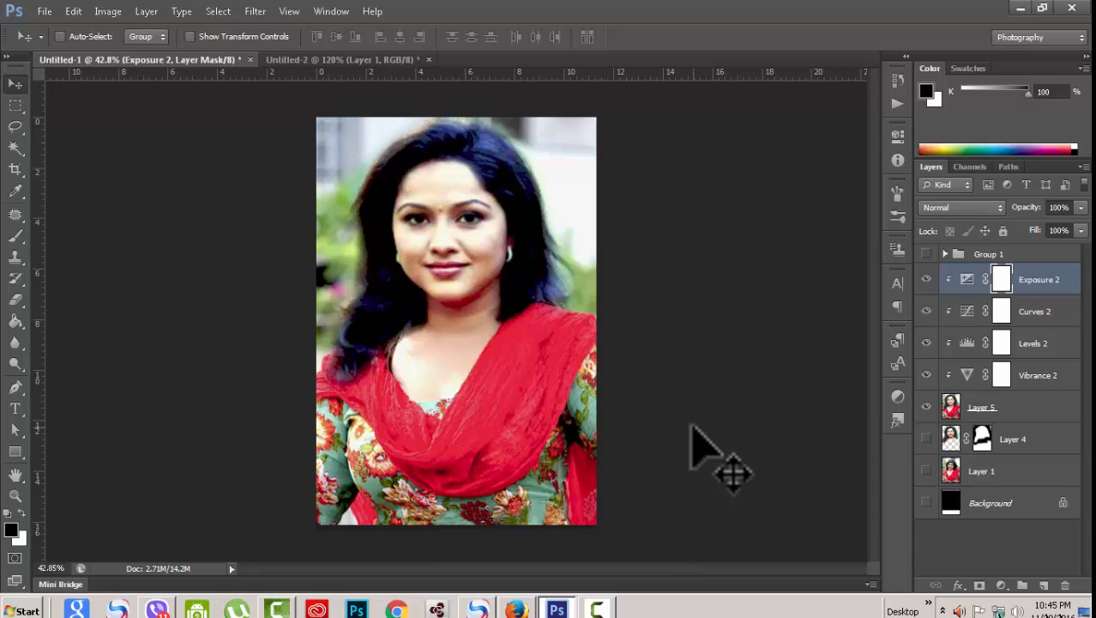
scroll(721, 454, up, 1)
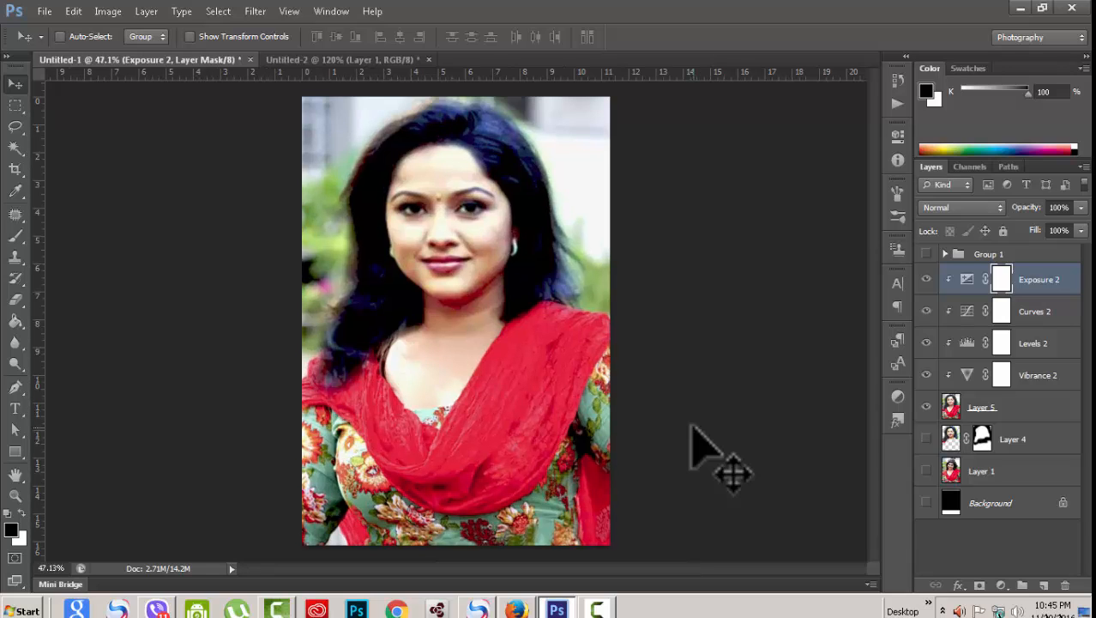